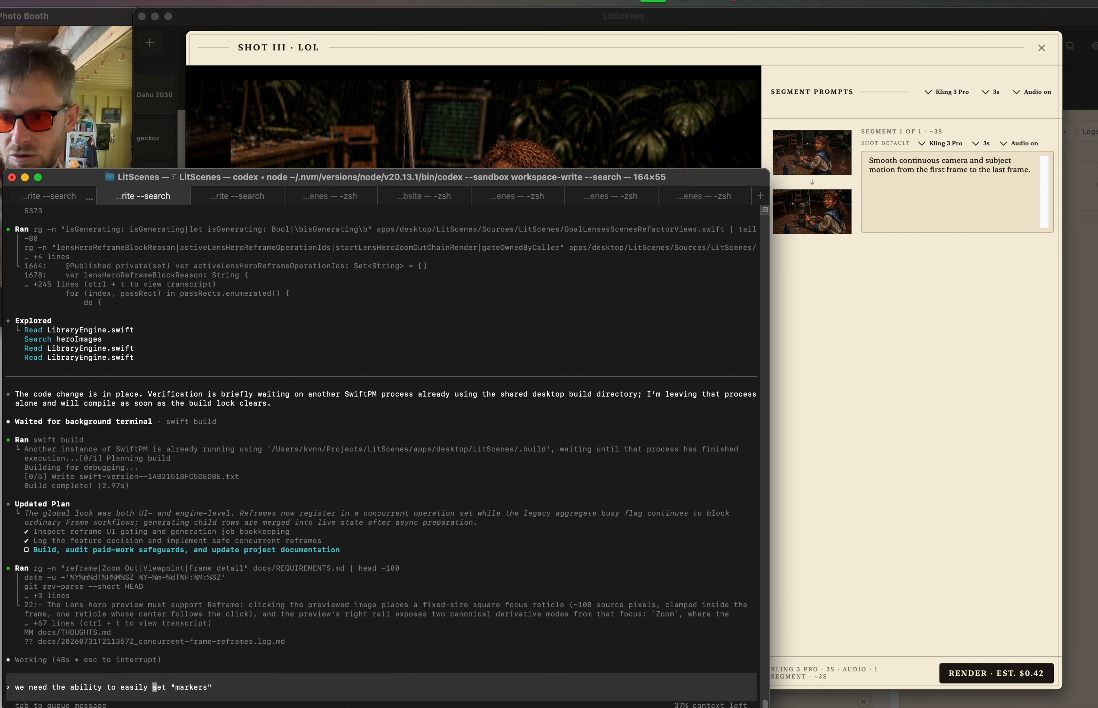
# - Complete the draft Codex prompt as: we need the ability to easily set and remove "markers" here for the razor work
pyautogui.write('and remove')
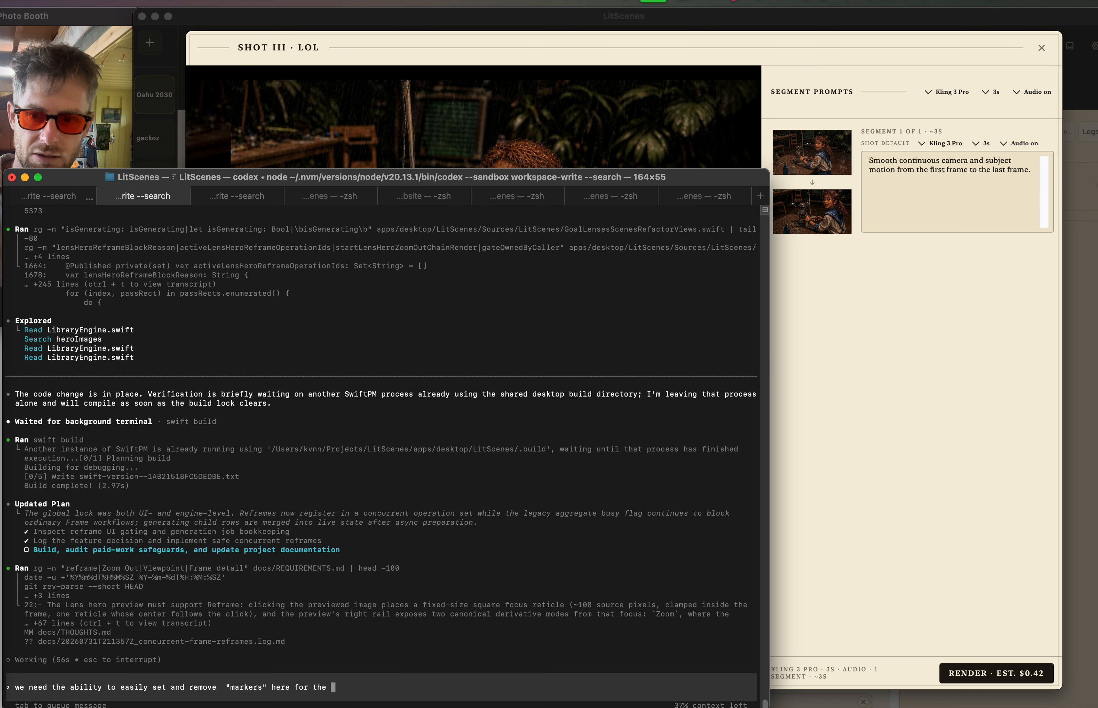
pyautogui.write('razor')
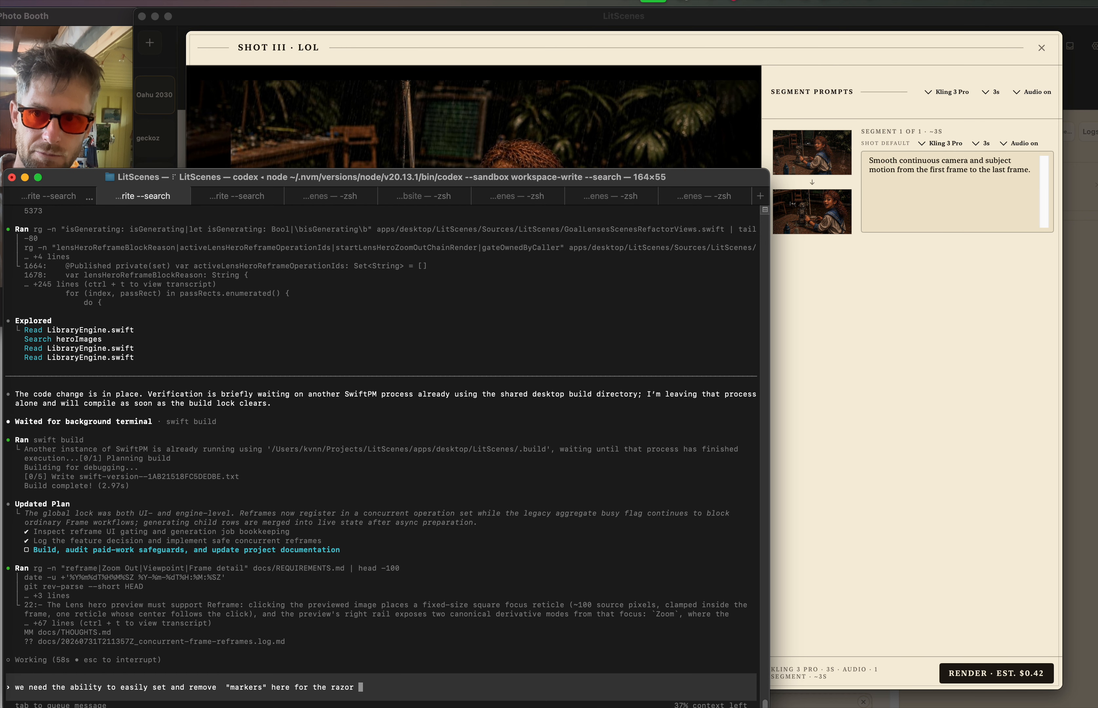
pyautogui.write(' work')
# - Capture the playback controls and timeline of the lol shot in LitScenes and attach the screenshot to the Codex prompt in the terminal
pyautogui.press('super+Tab')
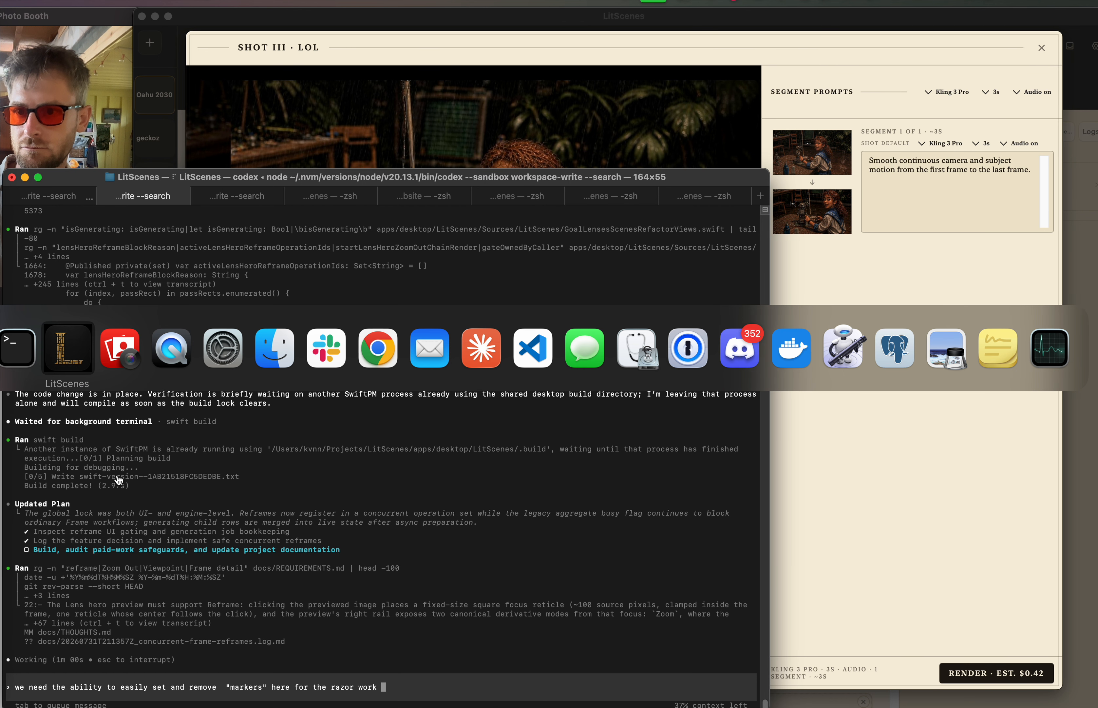
pyautogui.press('super+shift+4')
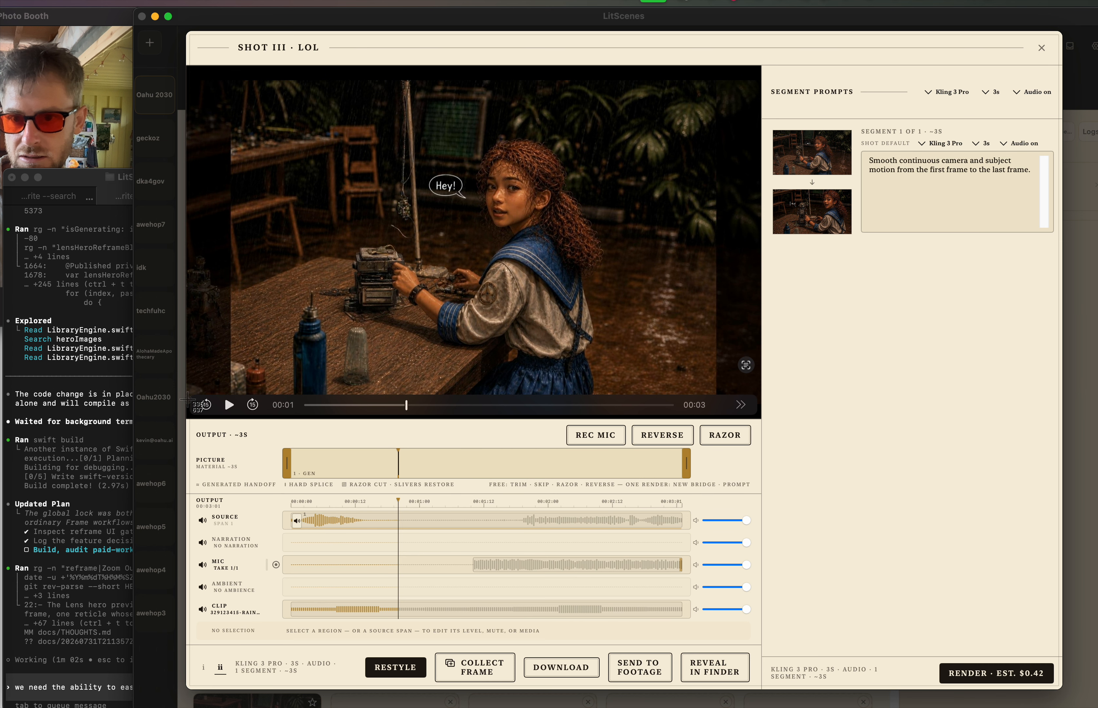
pyautogui.moveTo(185, 404); pyautogui.dragTo(759, 693)
pyautogui.press('super+Tab')
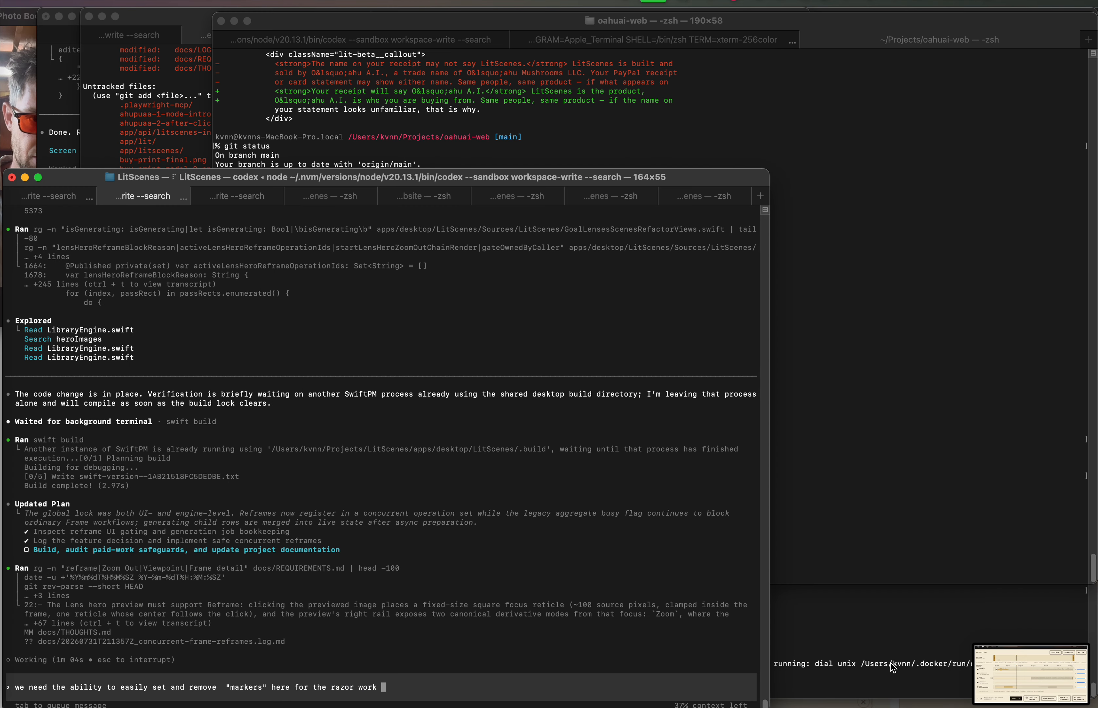
pyautogui.moveTo(1010, 676); pyautogui.dragTo(636, 637)
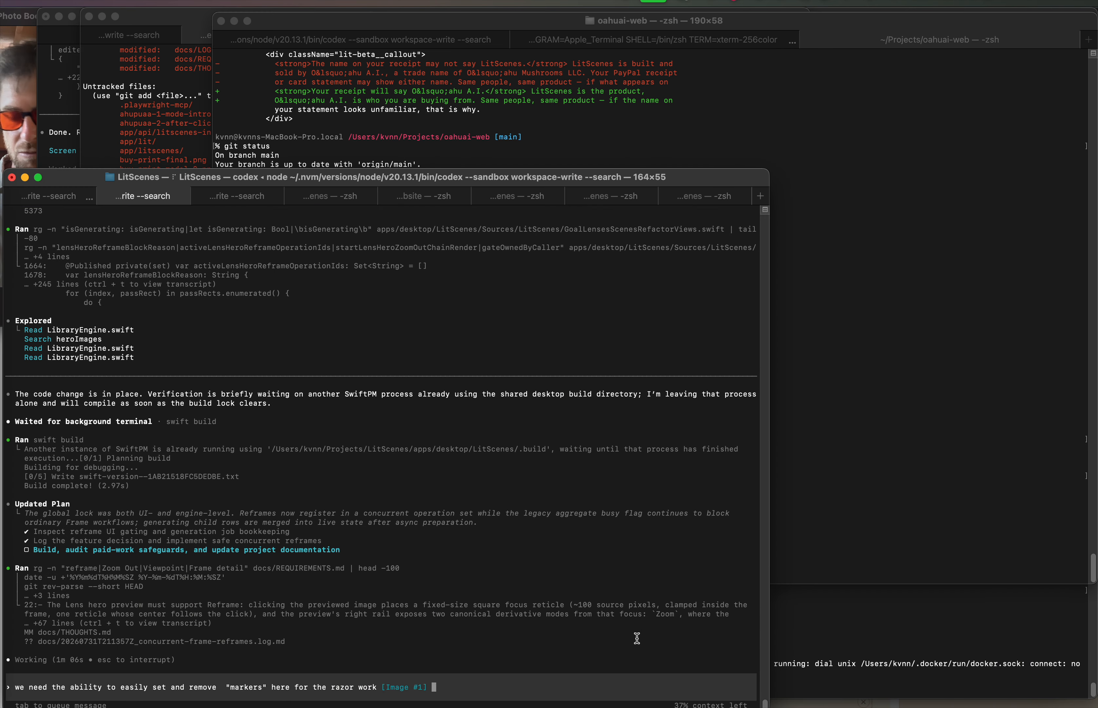
# - Bring the Photo Booth window in front of the terminal and return to LitScenes
pyautogui.press('super+Tab')
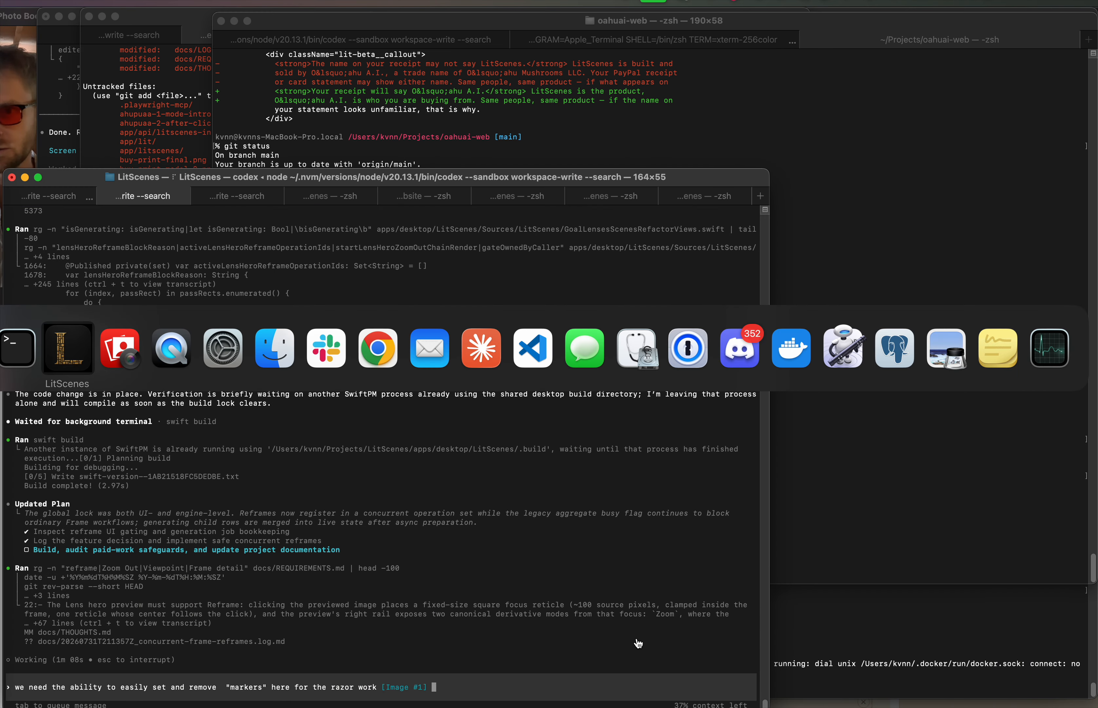
pyautogui.press('super+Tab')
pyautogui.press('super+Tab')
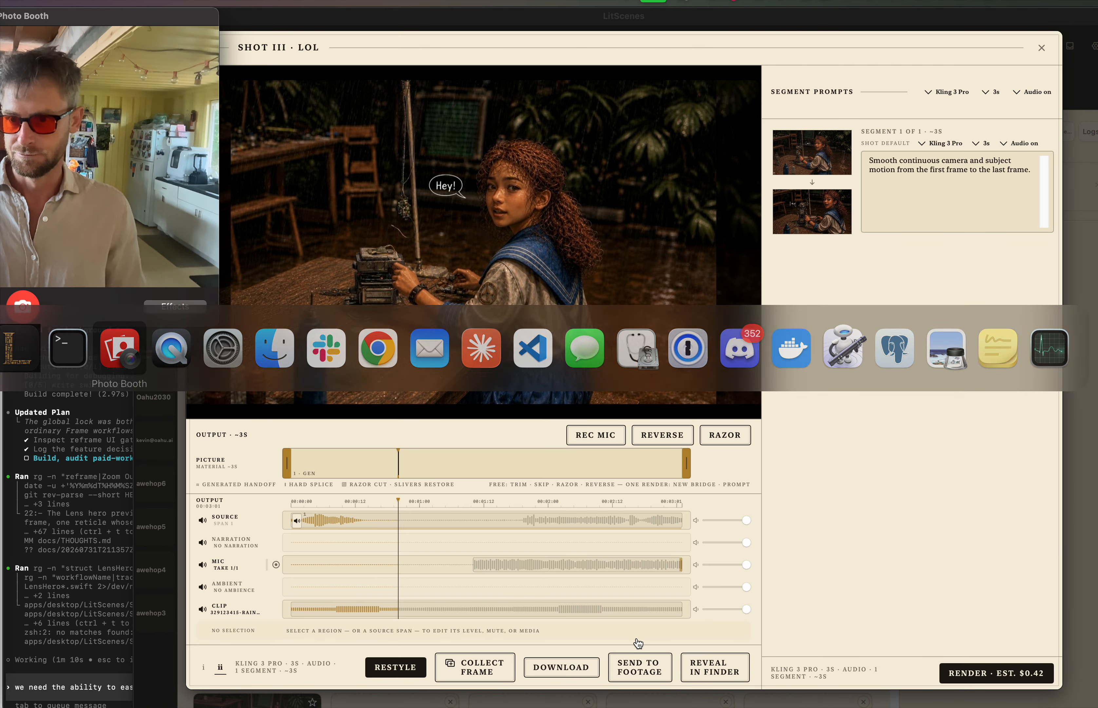
pyautogui.press('super+Tab')
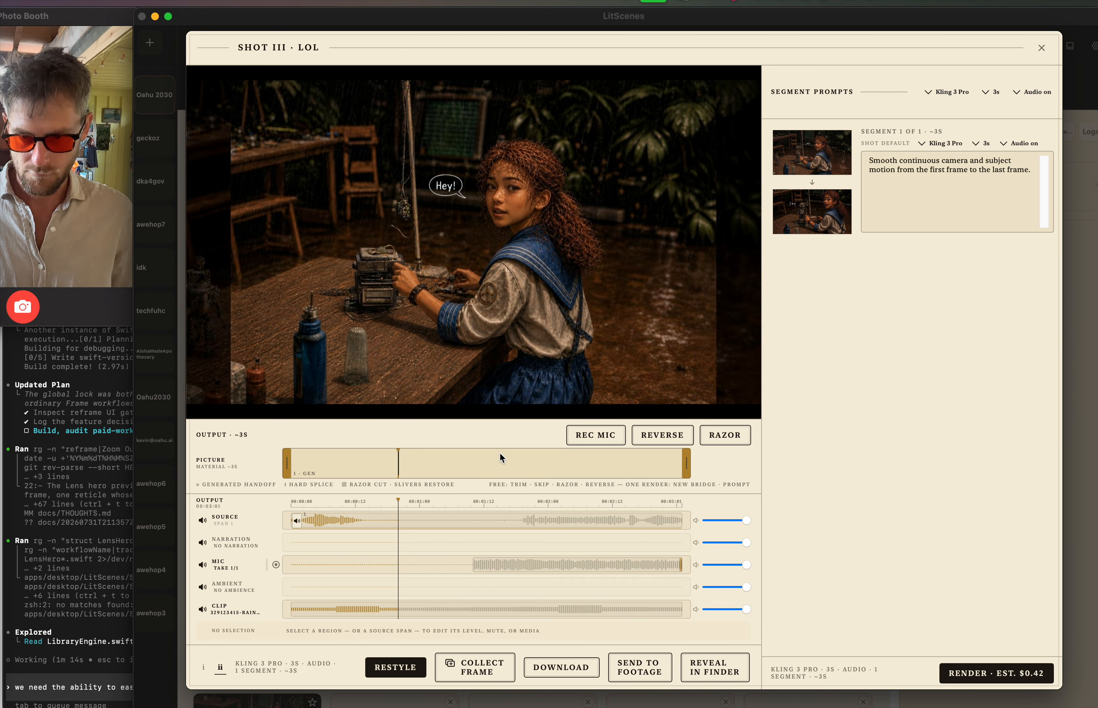
# - Play the lol shot onward and razor out the 0.9–1.7 s section of its picture track
pyautogui.moveTo(381, 369)
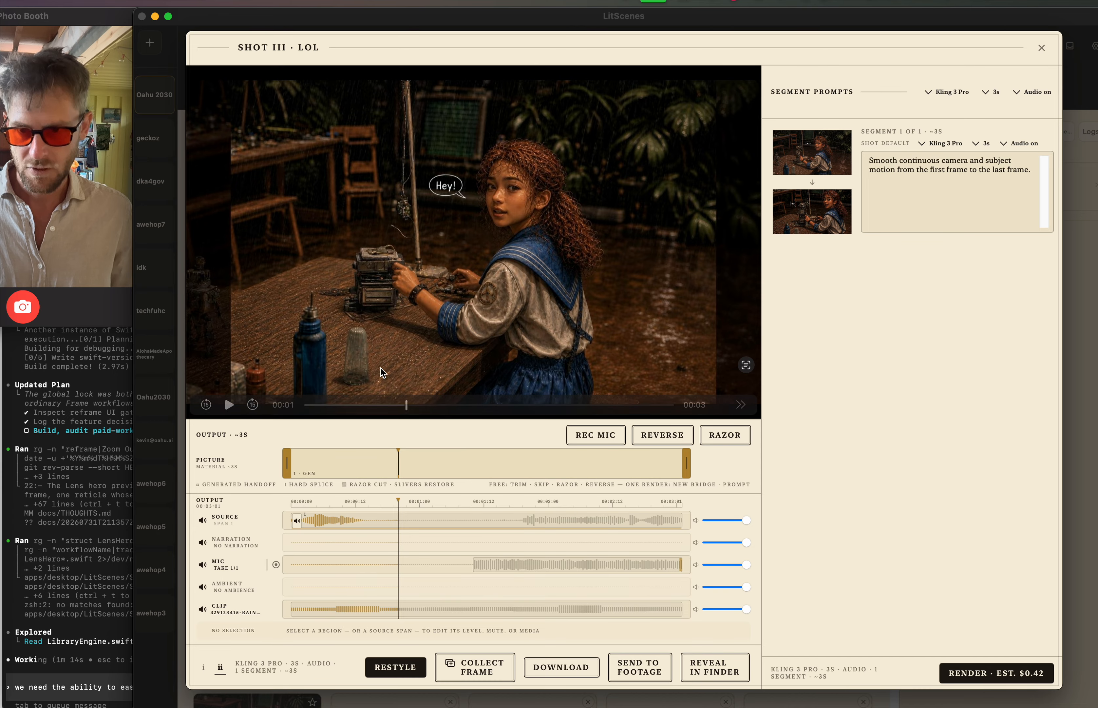
pyautogui.click(229, 405)
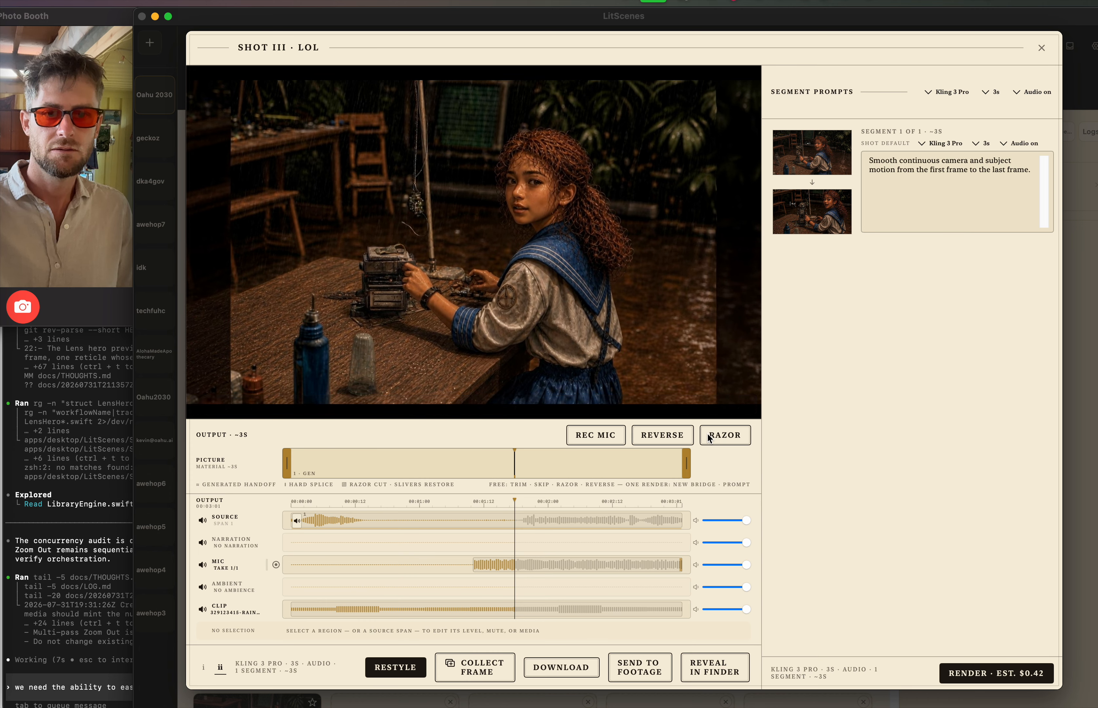
pyautogui.click(734, 435)
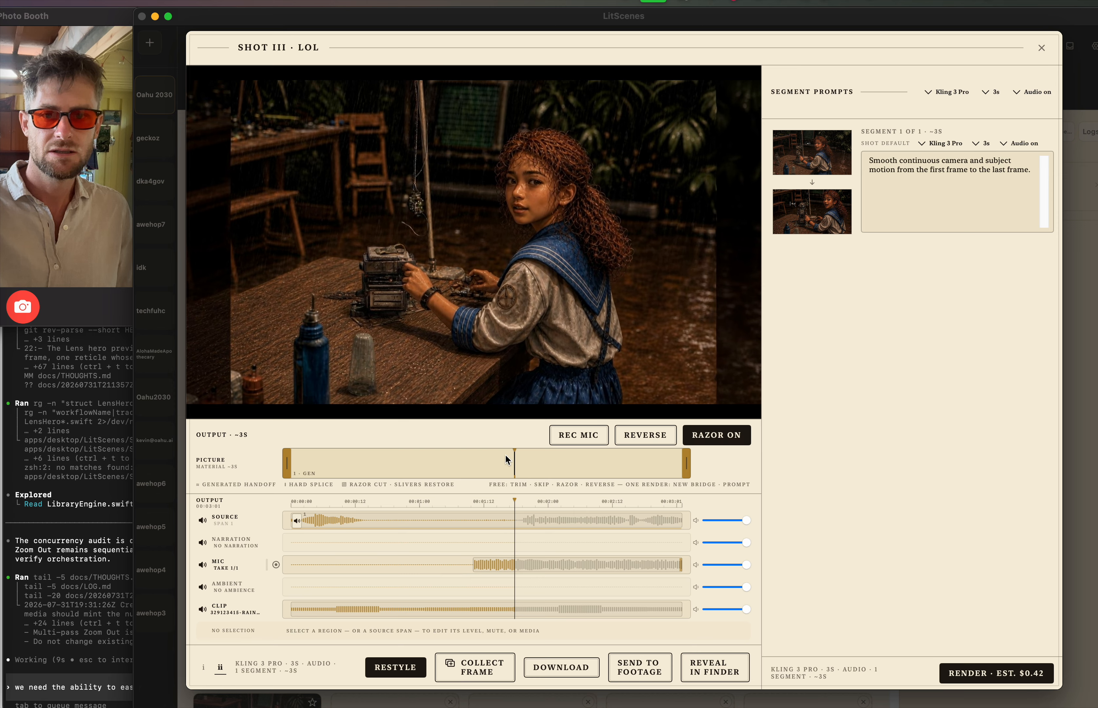
pyautogui.moveTo(515, 460); pyautogui.dragTo(402, 460)
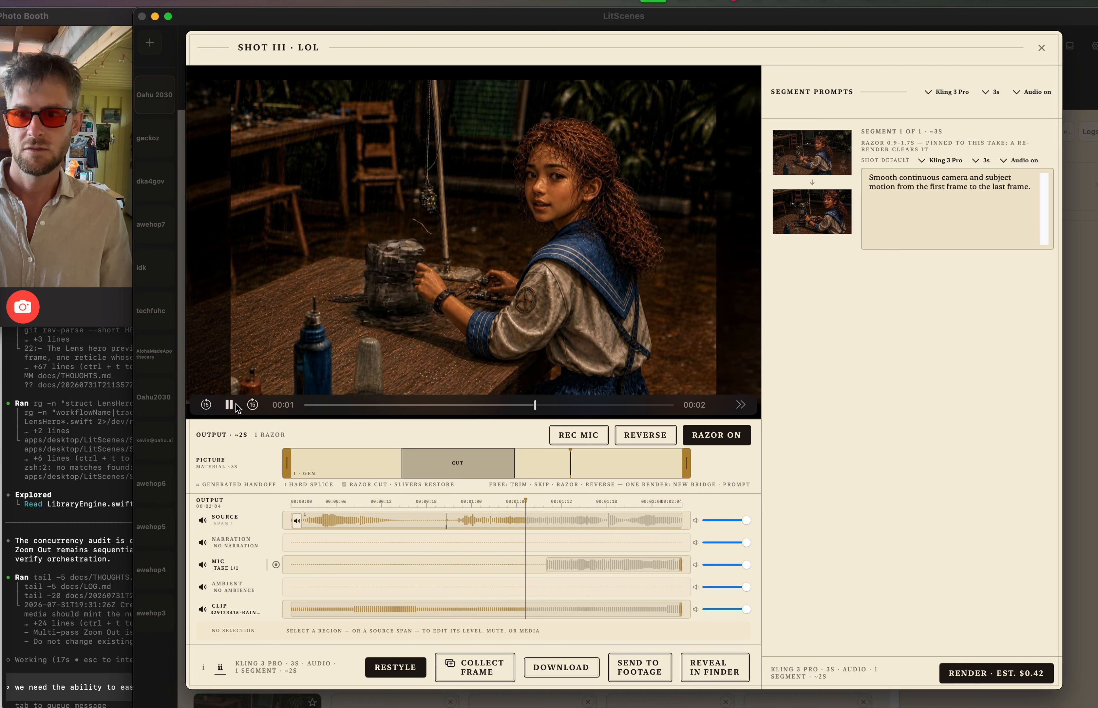
# - Play and scrub through the razored lol shot to examine the transition across the removed section
pyautogui.click(231, 406)
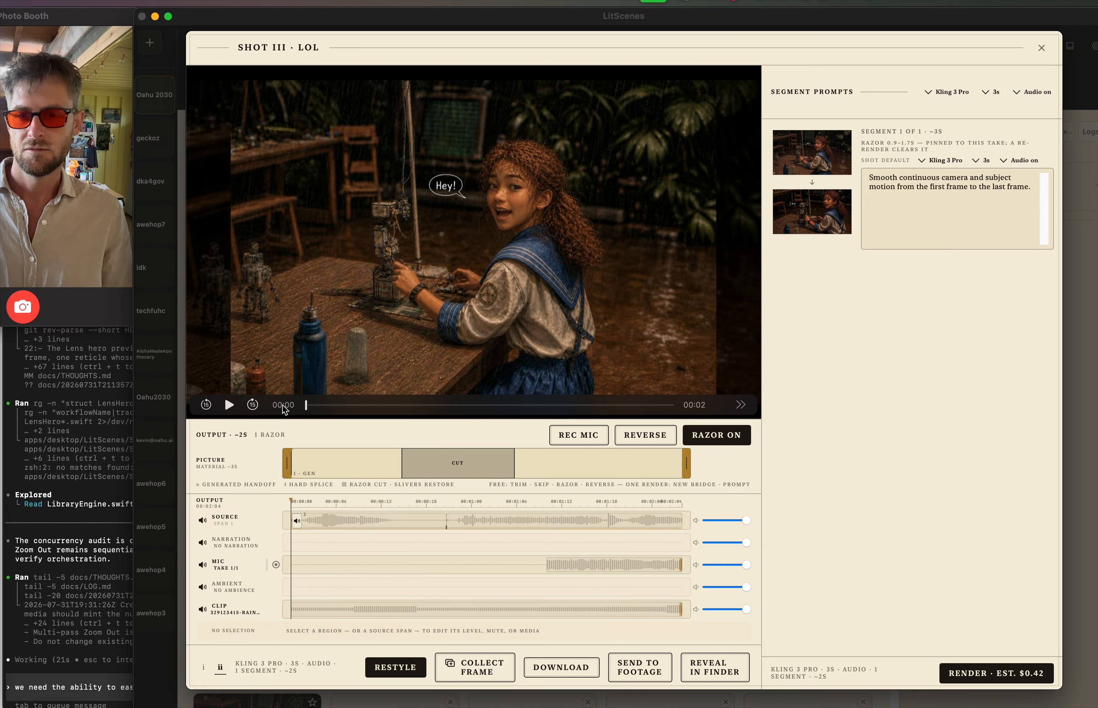
pyautogui.moveTo(300, 409); pyautogui.dragTo(270, 400)
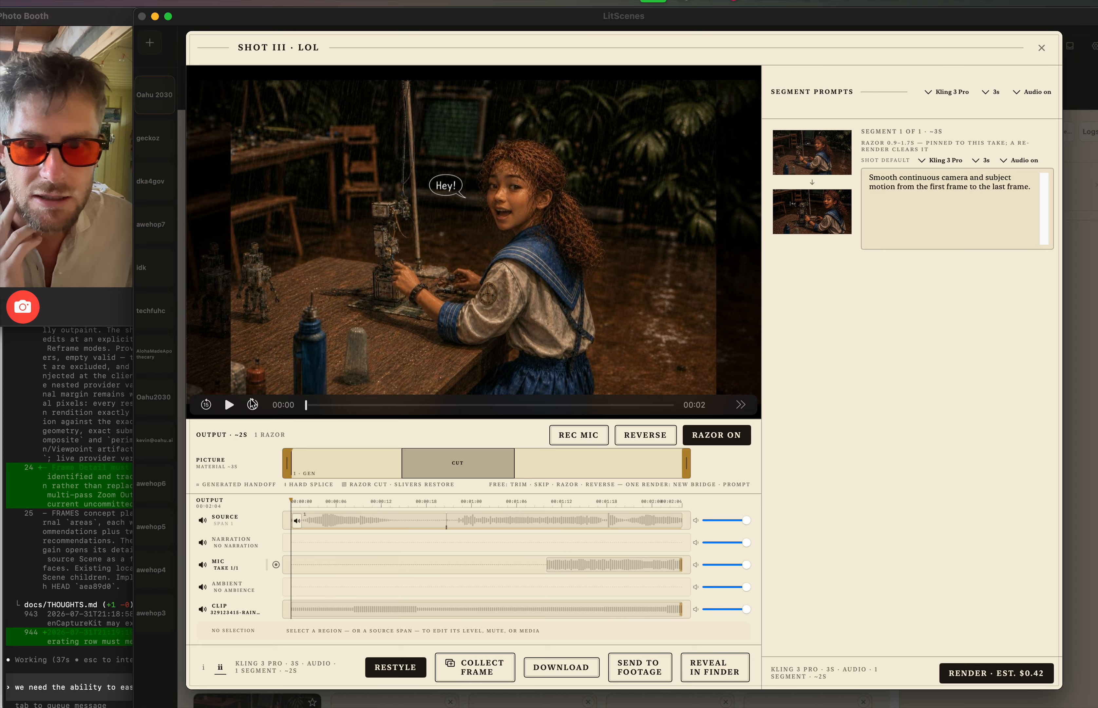
pyautogui.moveTo(306, 408); pyautogui.dragTo(622, 406)
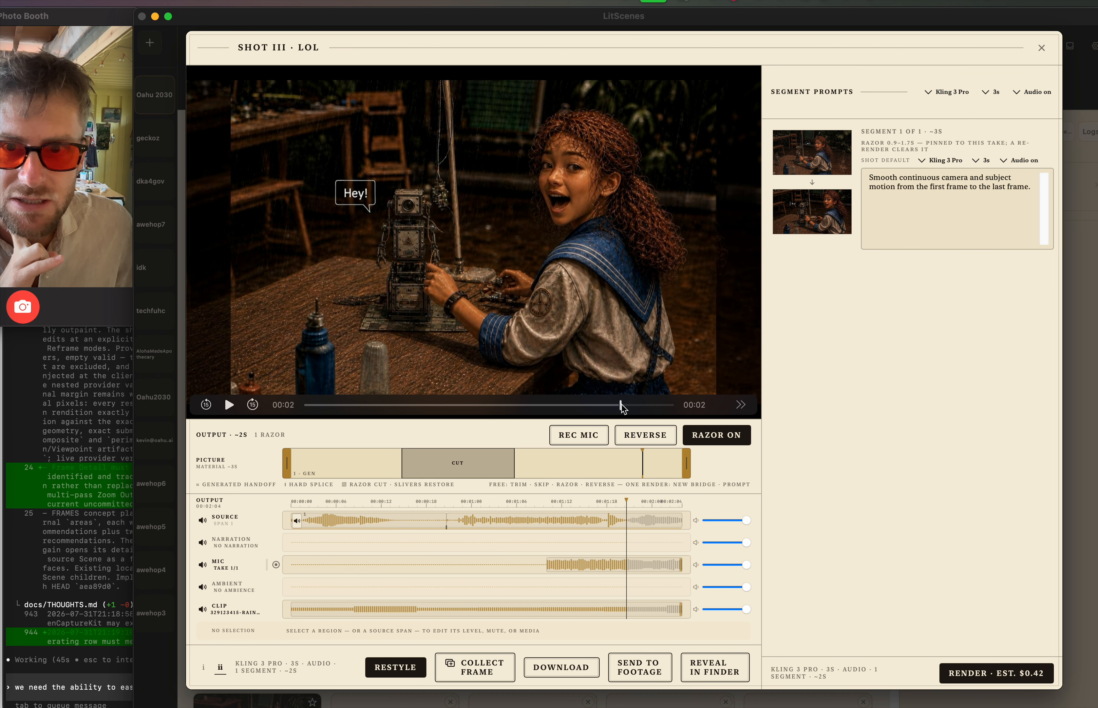
pyautogui.moveTo(622, 407); pyautogui.dragTo(279, 410)
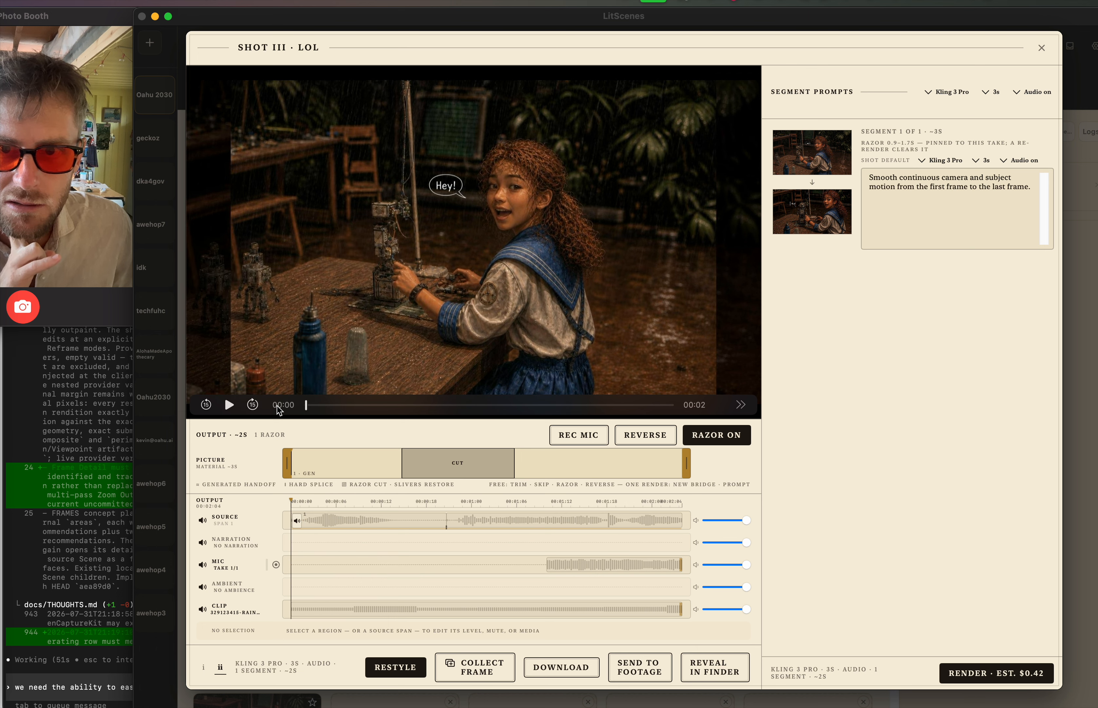
pyautogui.moveTo(277, 405); pyautogui.dragTo(214, 411)
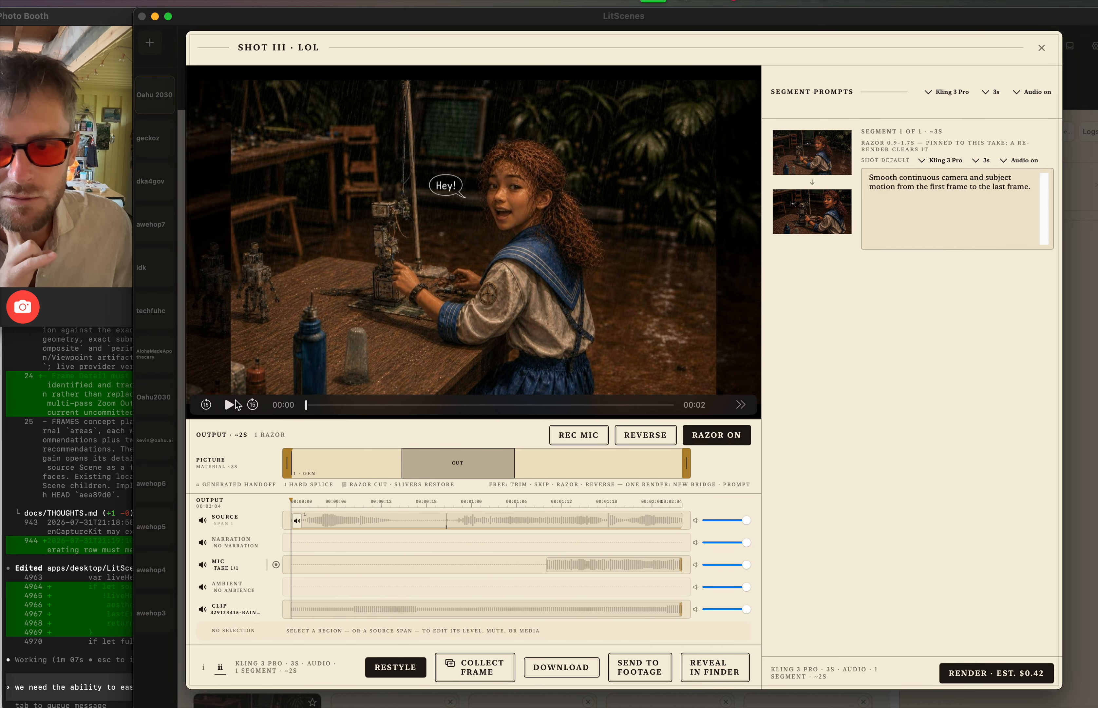
pyautogui.click(228, 404)
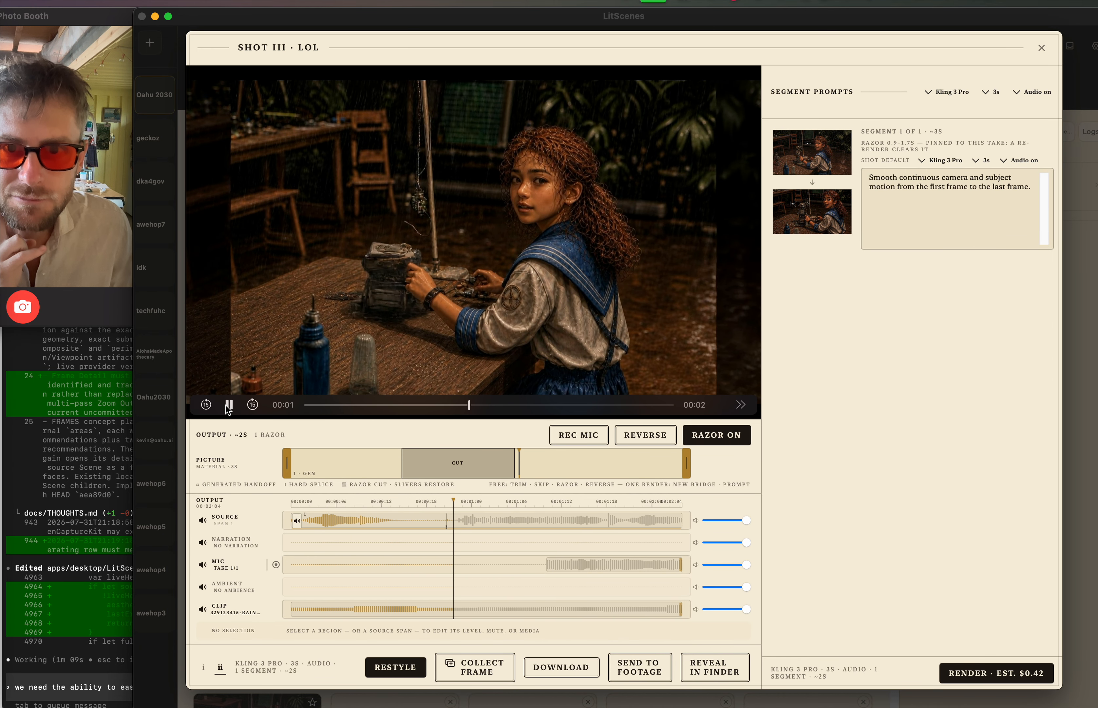
pyautogui.click(229, 405)
pyautogui.click(310, 405)
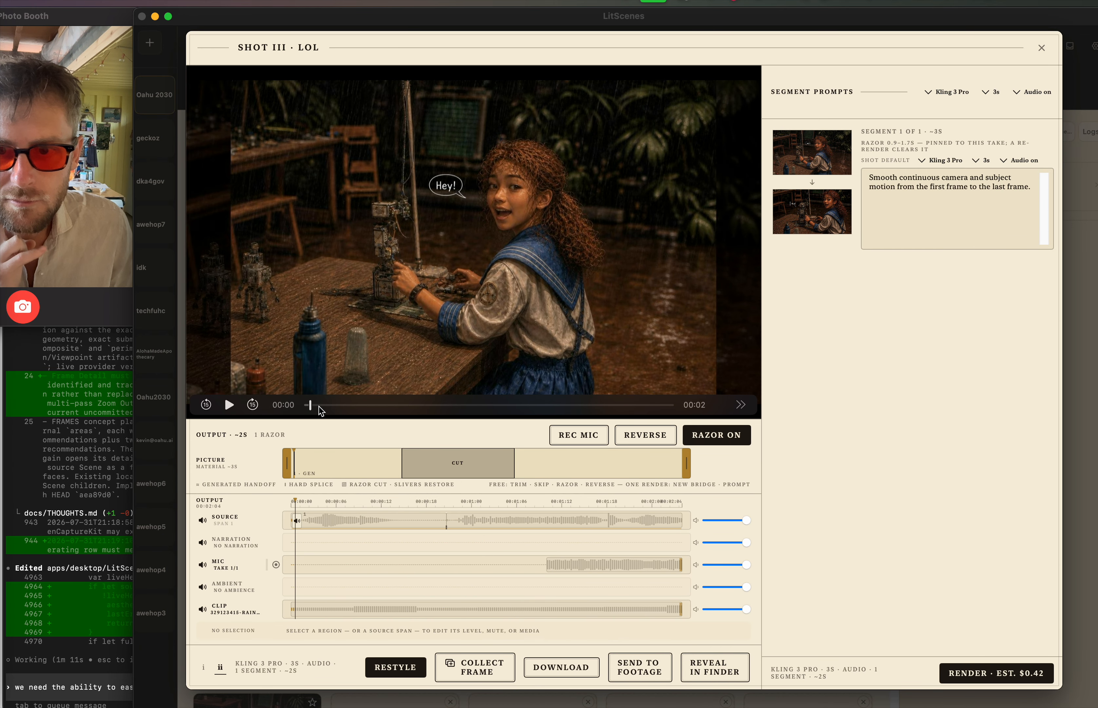
pyautogui.moveTo(309, 405); pyautogui.dragTo(289, 407)
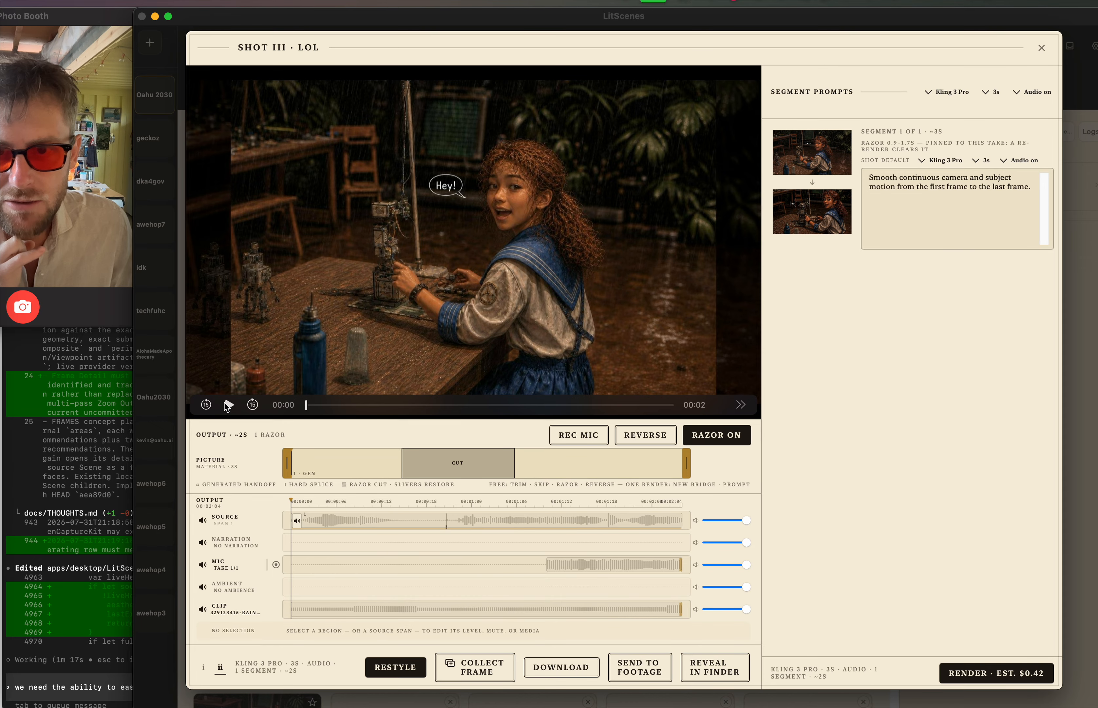
# - Play Cut I and the lol cut in turn to compare how they follow each other, returning to the scene's cut list
pyautogui.click(1042, 48)
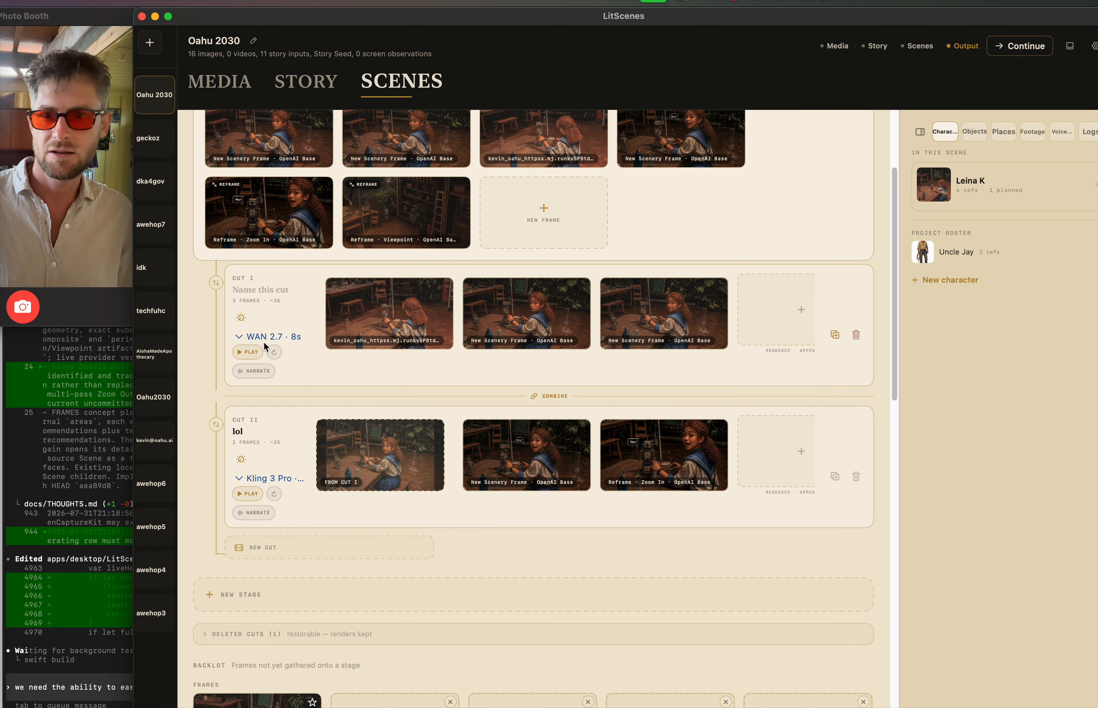
pyautogui.click(245, 352)
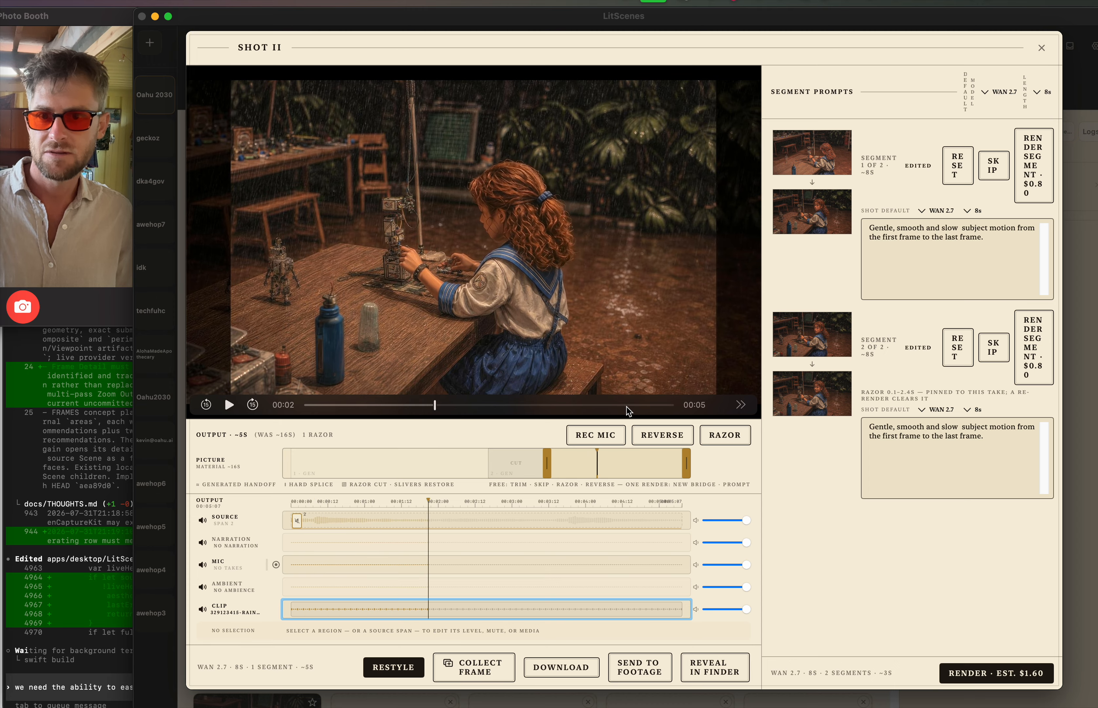
pyautogui.click(1046, 51)
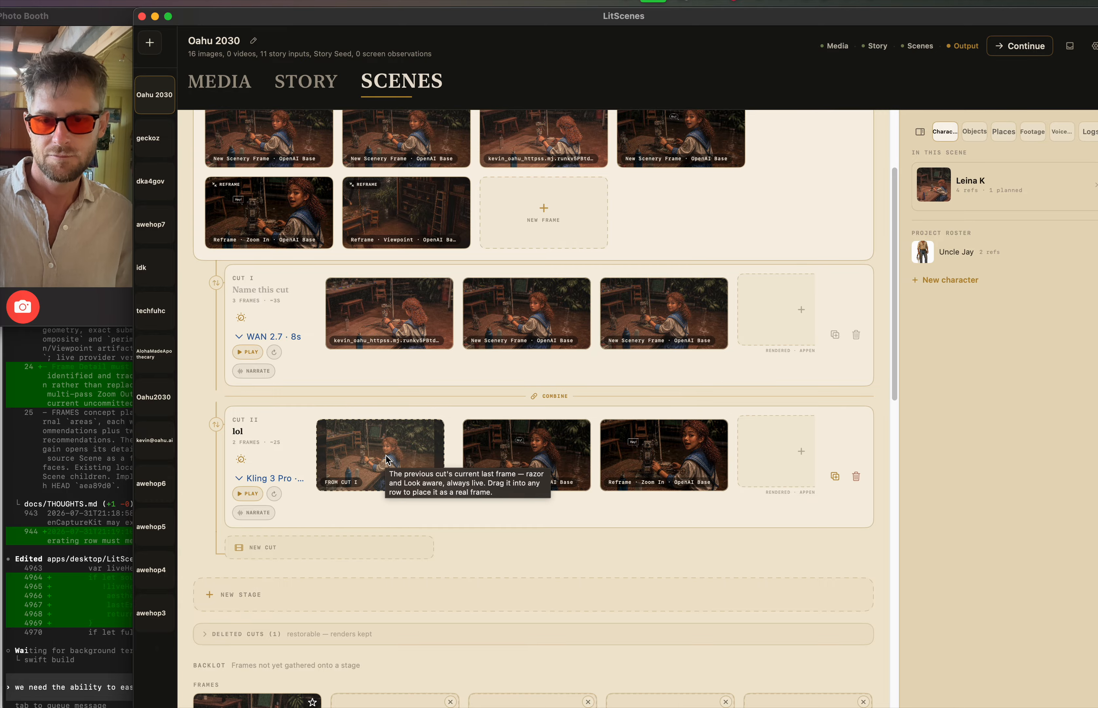
pyautogui.click(247, 493)
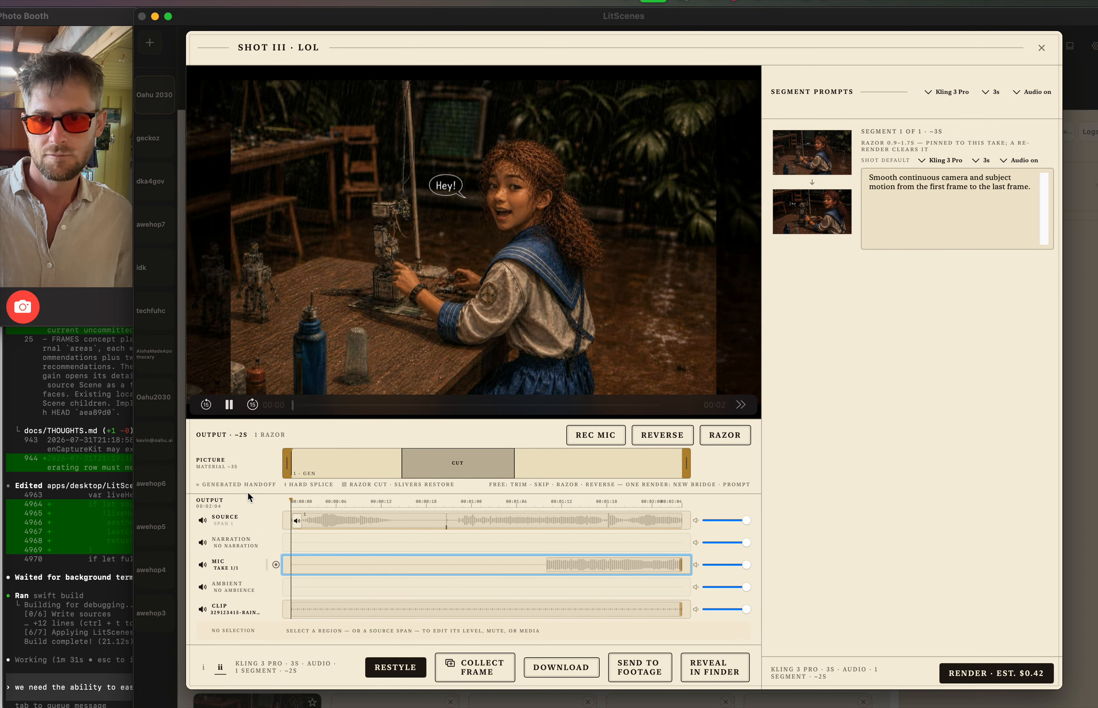
pyautogui.click(229, 405)
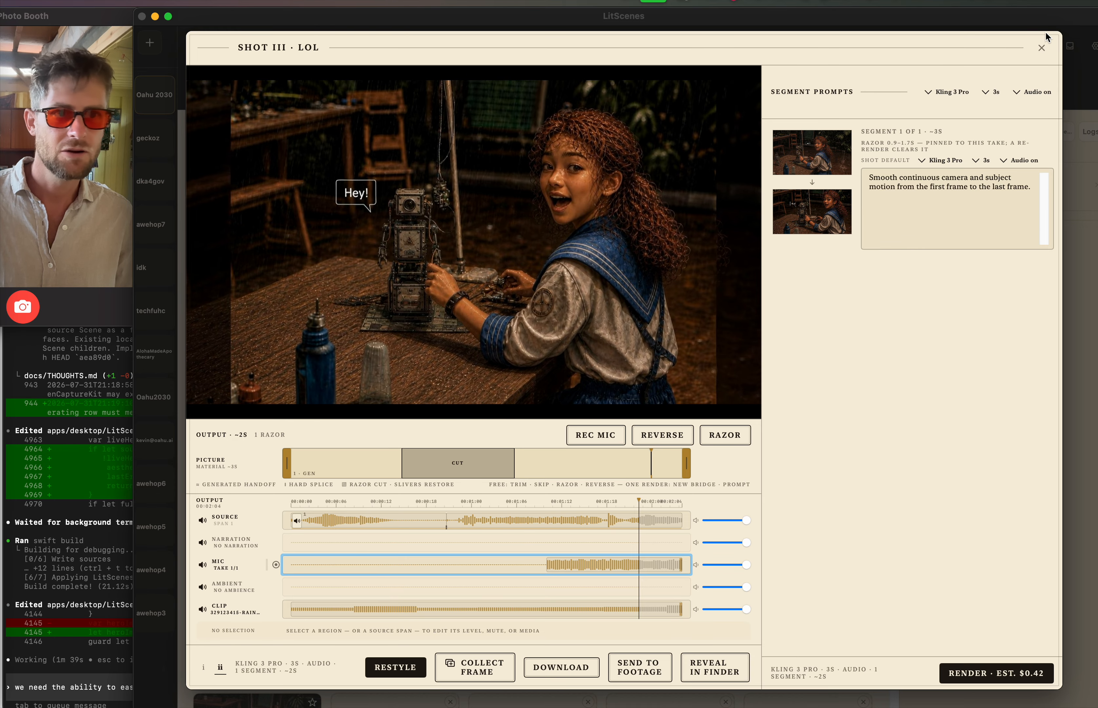
pyautogui.click(1042, 47)
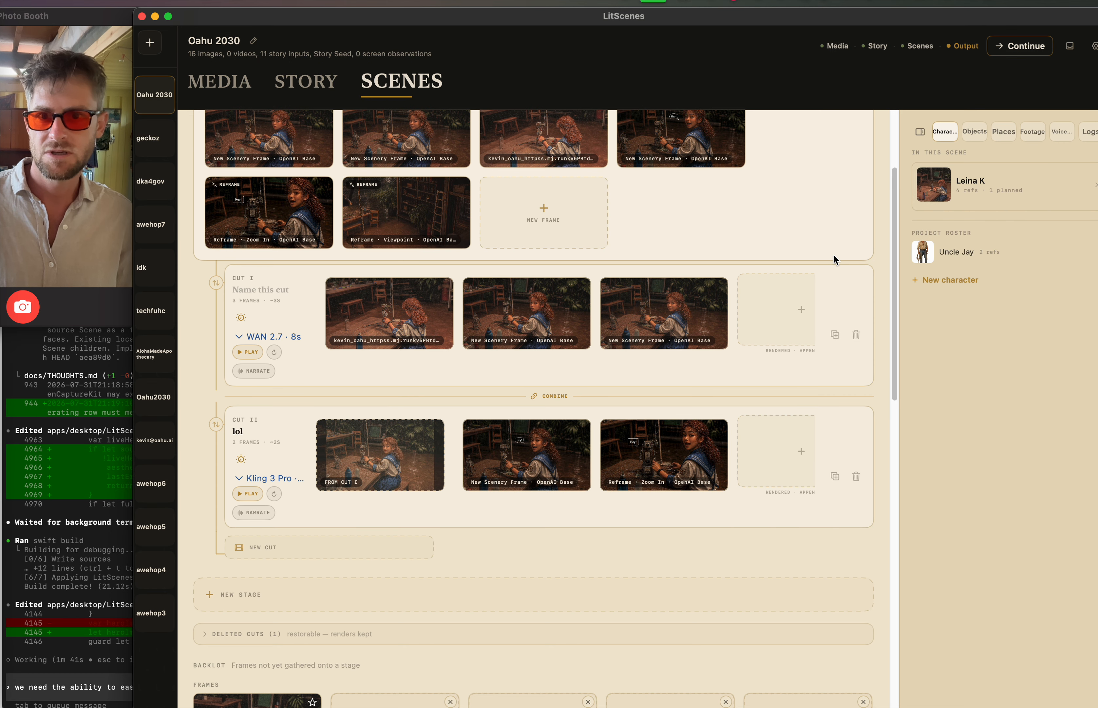
pyautogui.click(249, 351)
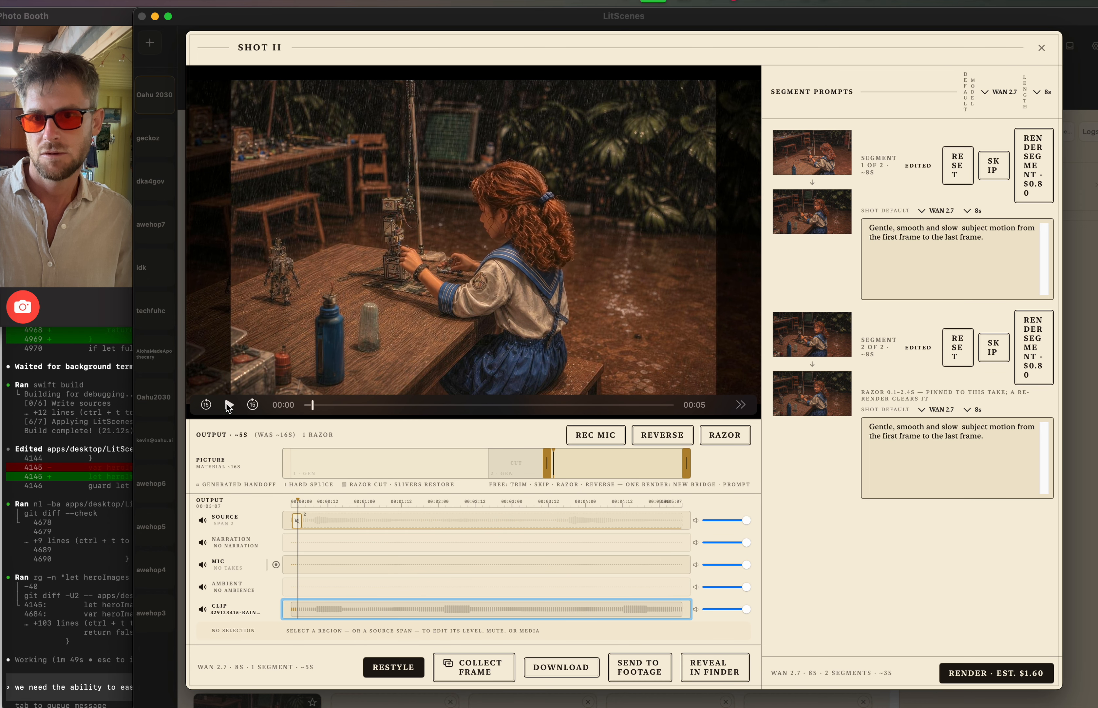
pyautogui.click(1042, 48)
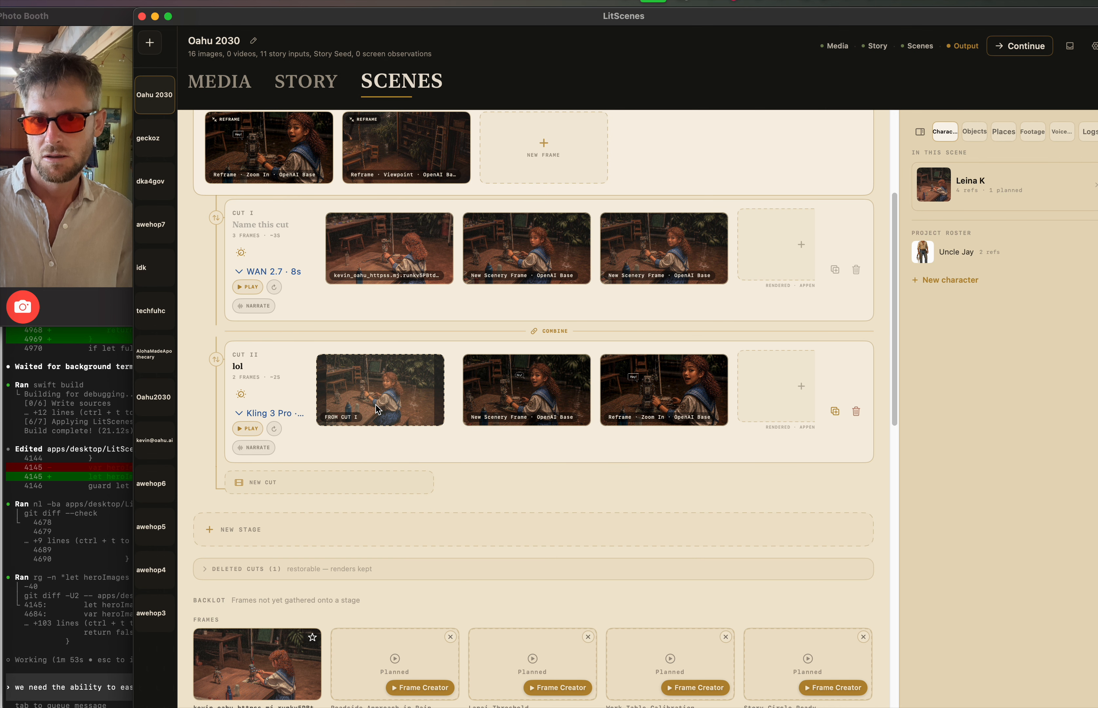
# - Try to start a new cut from the "From Cut I" handoff frame of the lol cut
pyautogui.moveTo(374, 393); pyautogui.dragTo(307, 478)
pyautogui.scroll(-1, 308, 480)
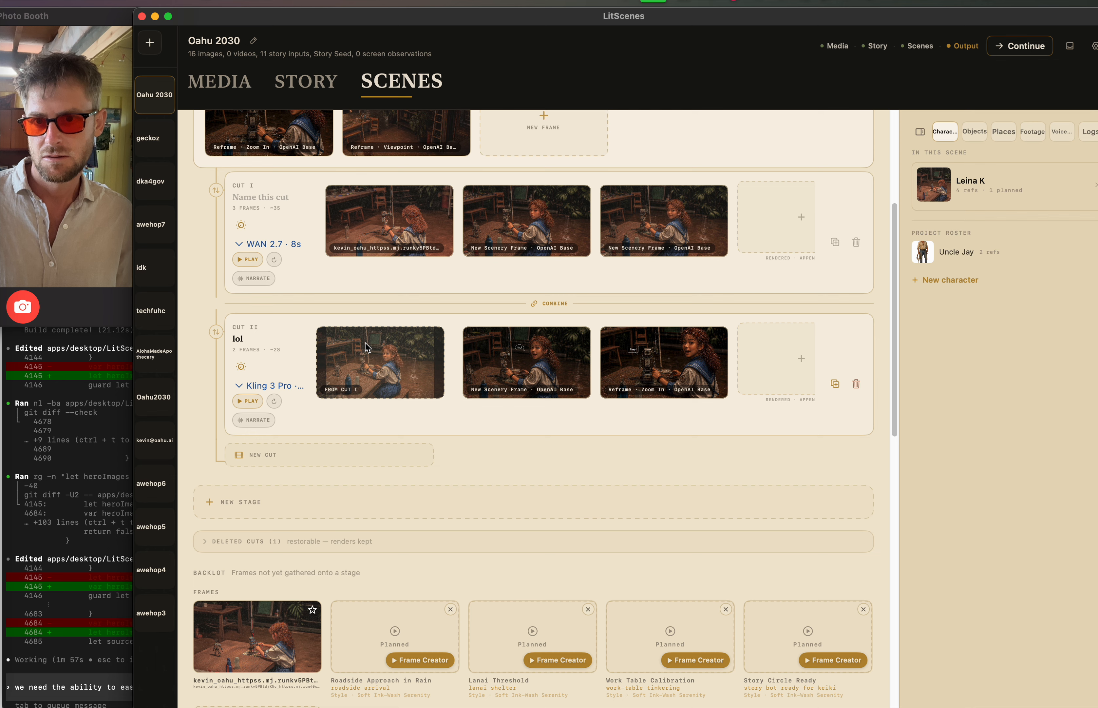
pyautogui.moveTo(366, 342); pyautogui.dragTo(310, 457)
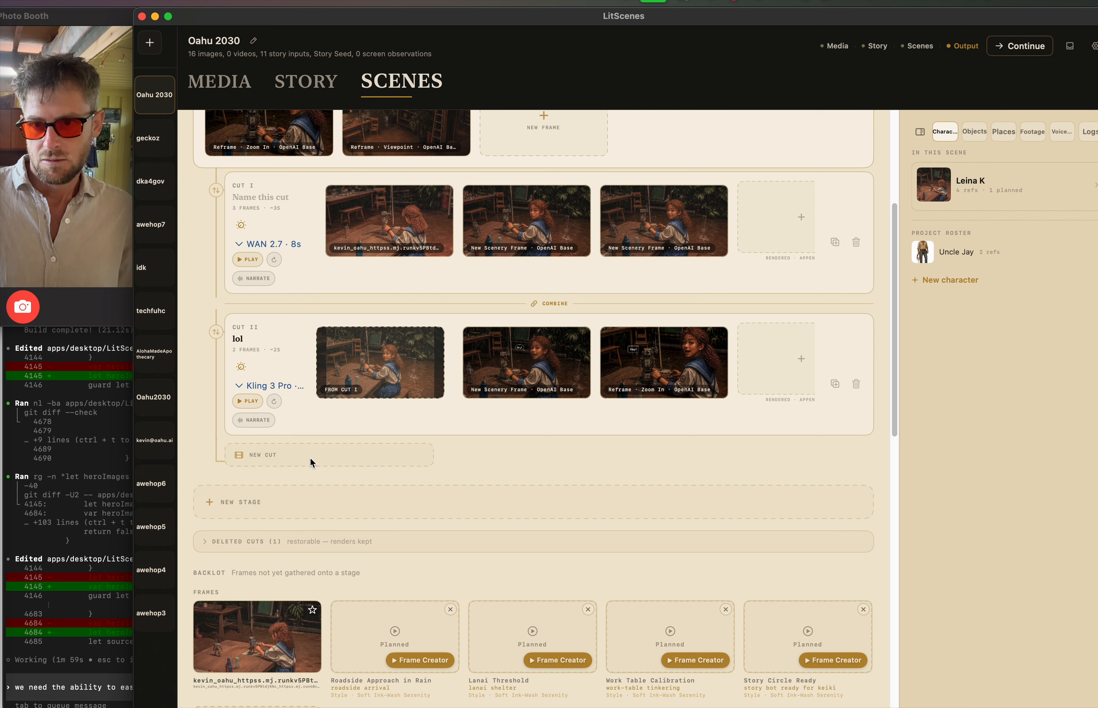
# - Add a new cut below the lol cut and place the "From Cut II" handoff frame in its empty frame slot
pyautogui.click(254, 452)
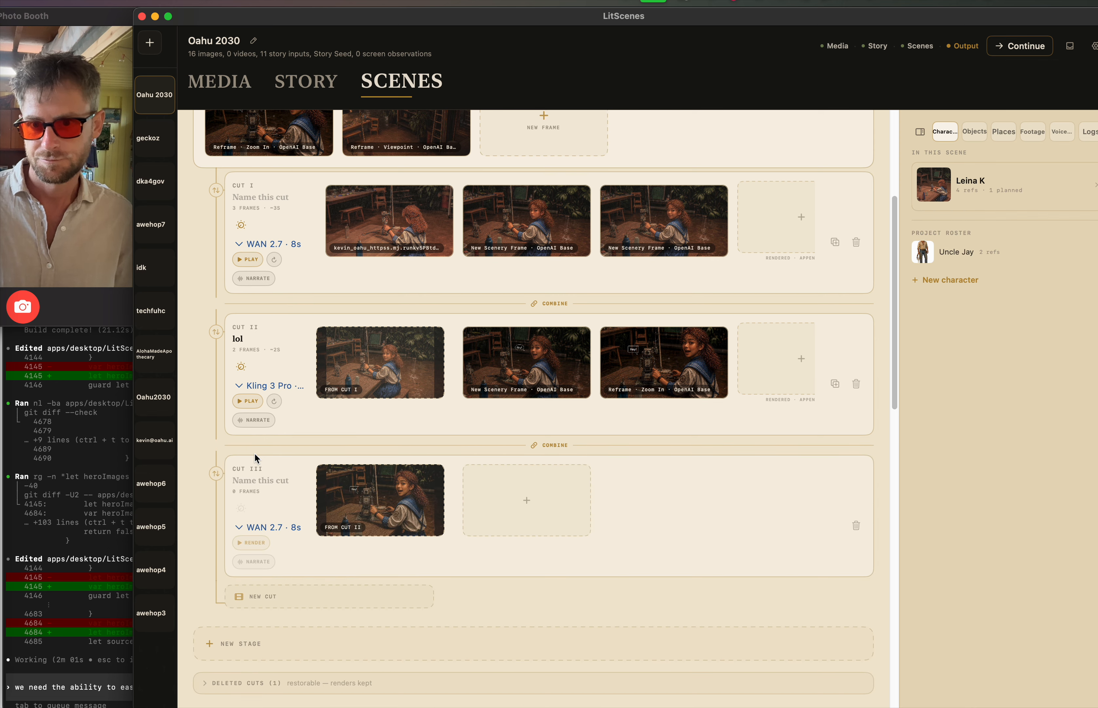
pyautogui.scroll(-1, 454, 443)
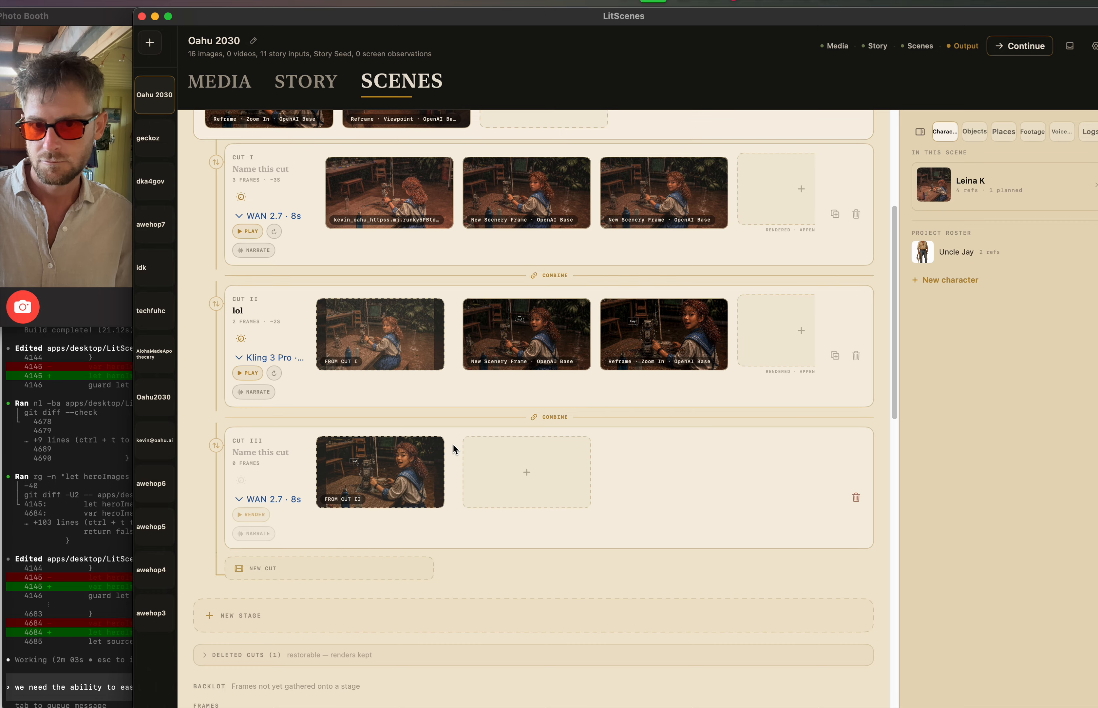
pyautogui.moveTo(416, 482); pyautogui.dragTo(533, 488)
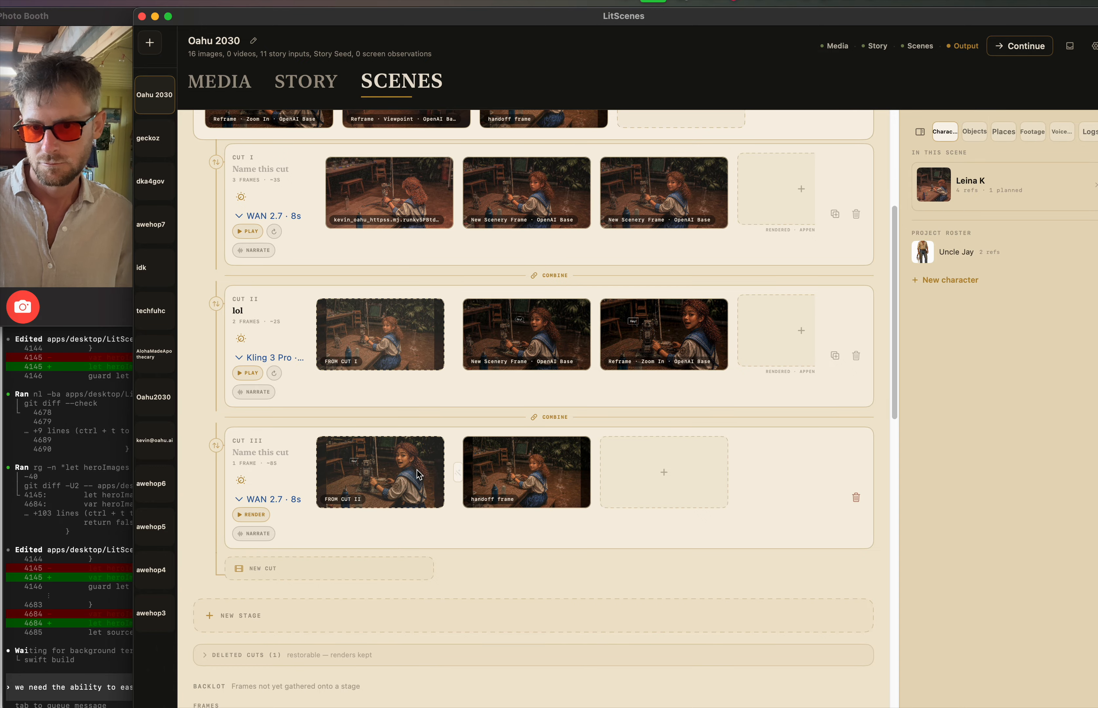
pyautogui.moveTo(409, 467); pyautogui.dragTo(168, 450)
pyautogui.scroll(-2, 557, 454)
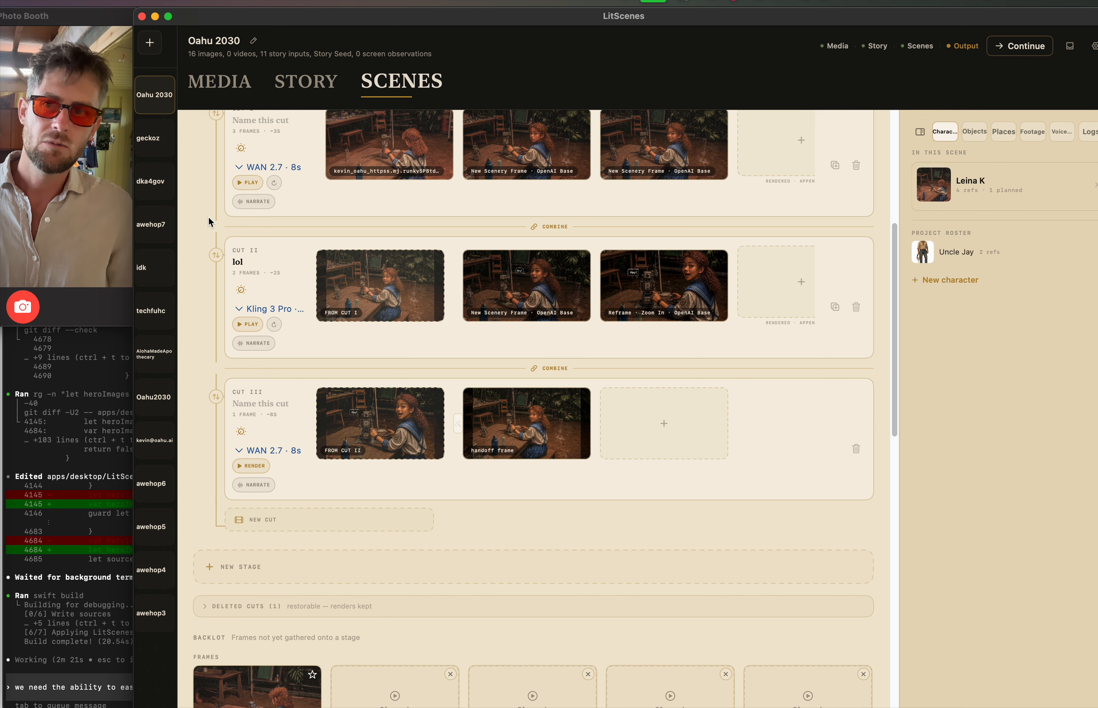
# - View the handoff frame of Cut III at full size and return to the scene's cut list
pyautogui.scroll(-1, 807, 434)
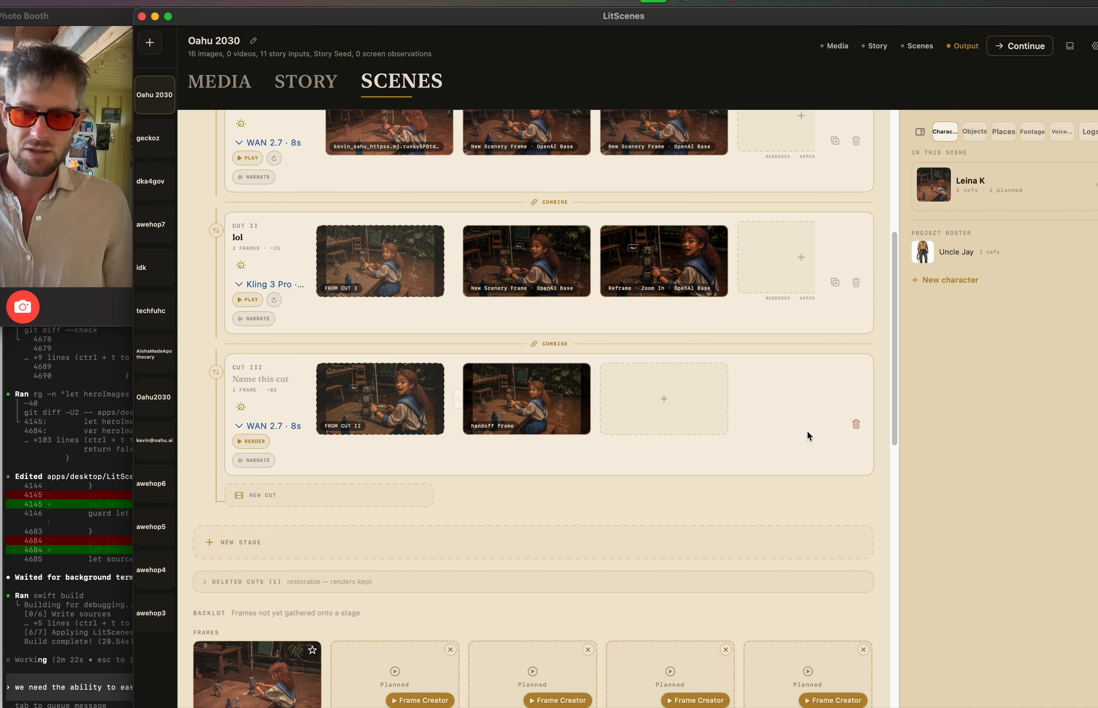
pyautogui.click(518, 390)
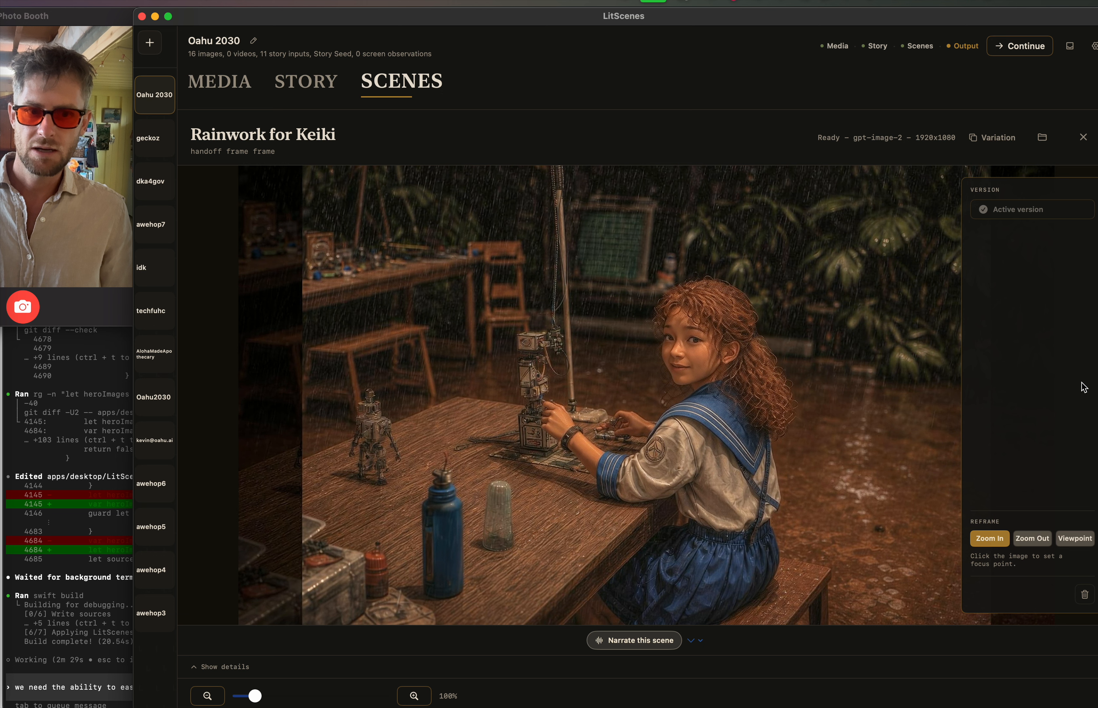
pyautogui.click(1083, 137)
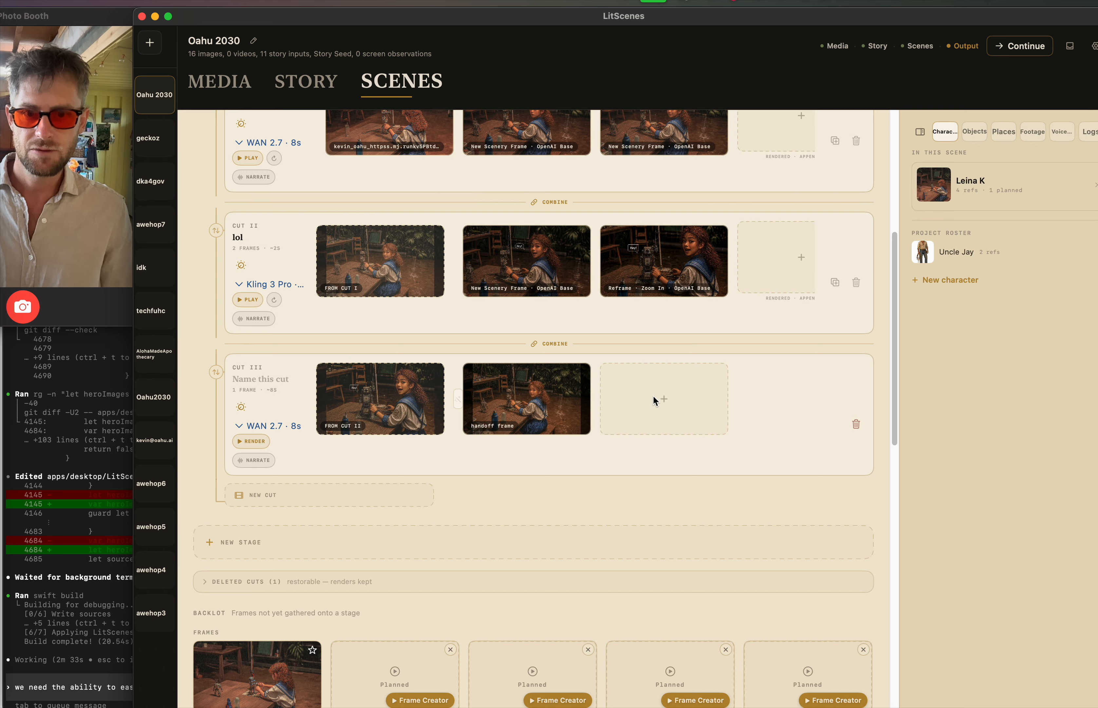
pyautogui.click(654, 397)
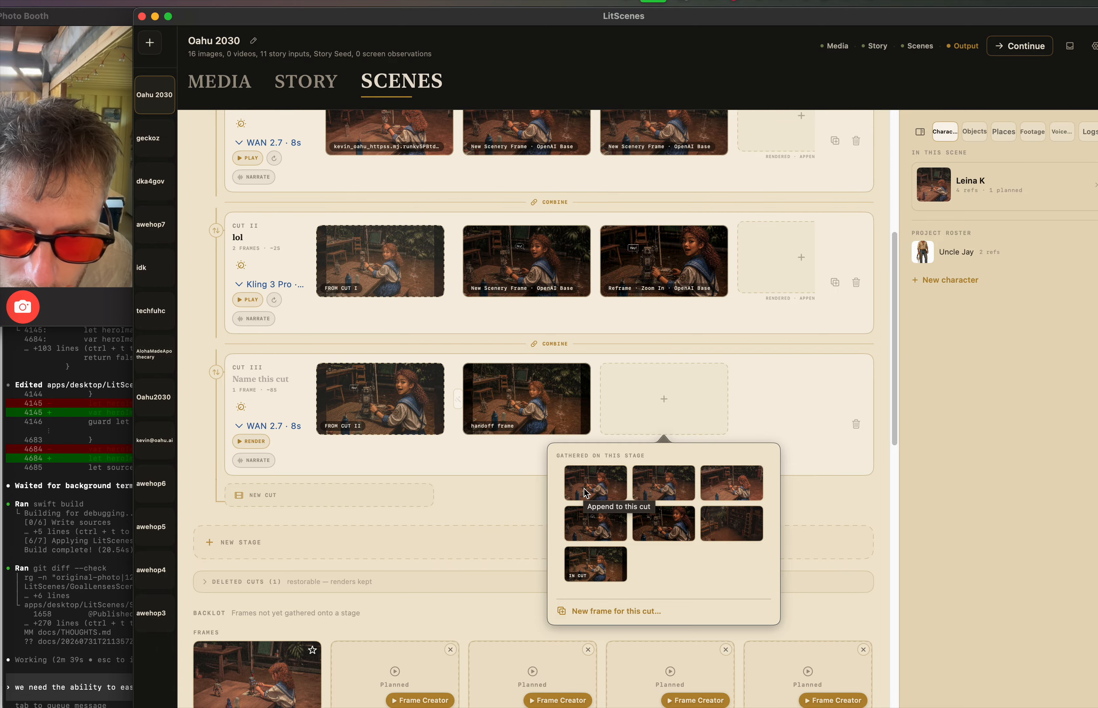
pyautogui.click(665, 485)
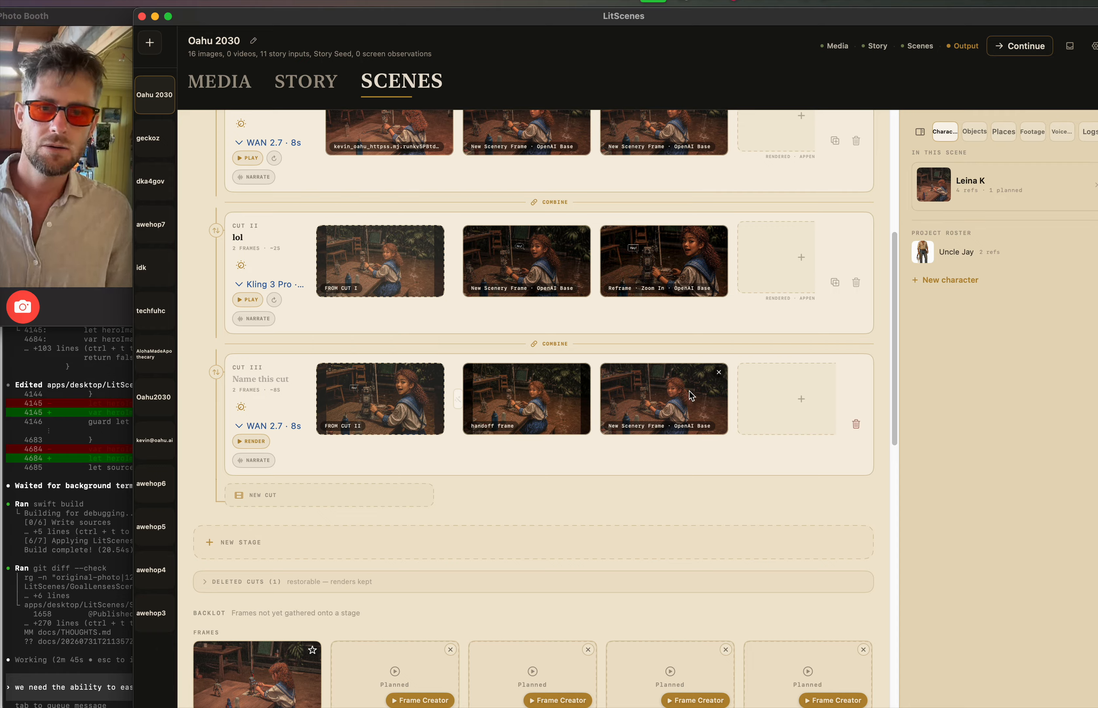
pyautogui.click(719, 372)
# - Start a new frame for Cut III and attach the generated frame of the girl at the table as its reference image
pyautogui.click(663, 399)
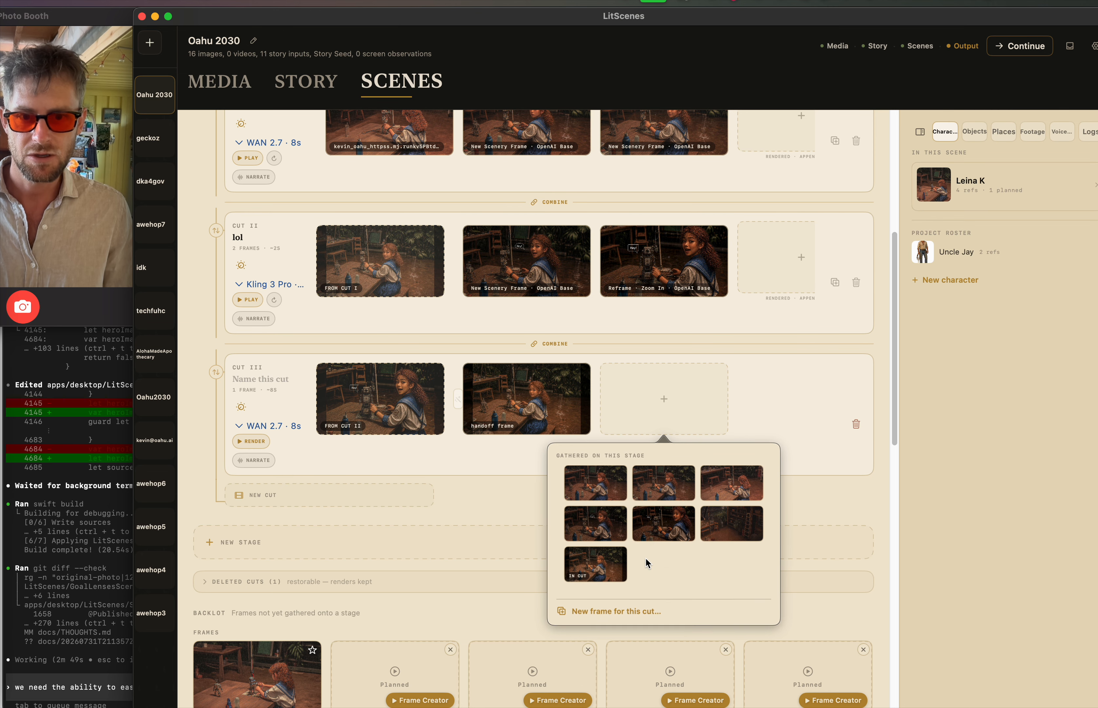
pyautogui.click(601, 608)
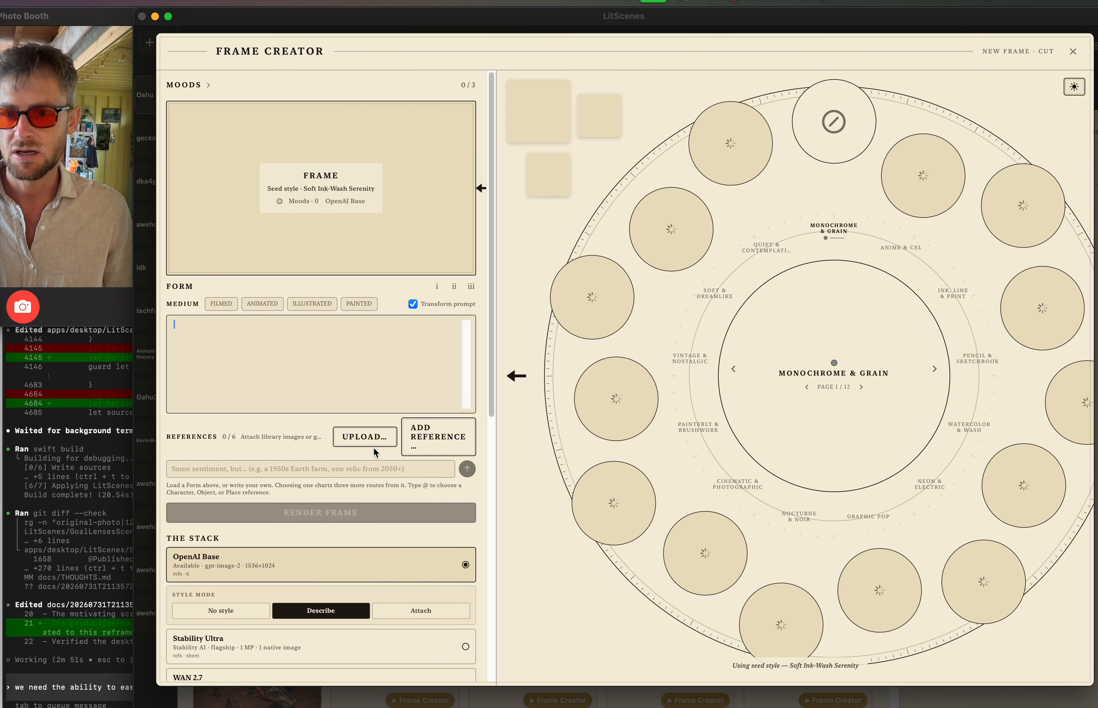
pyautogui.click(466, 429)
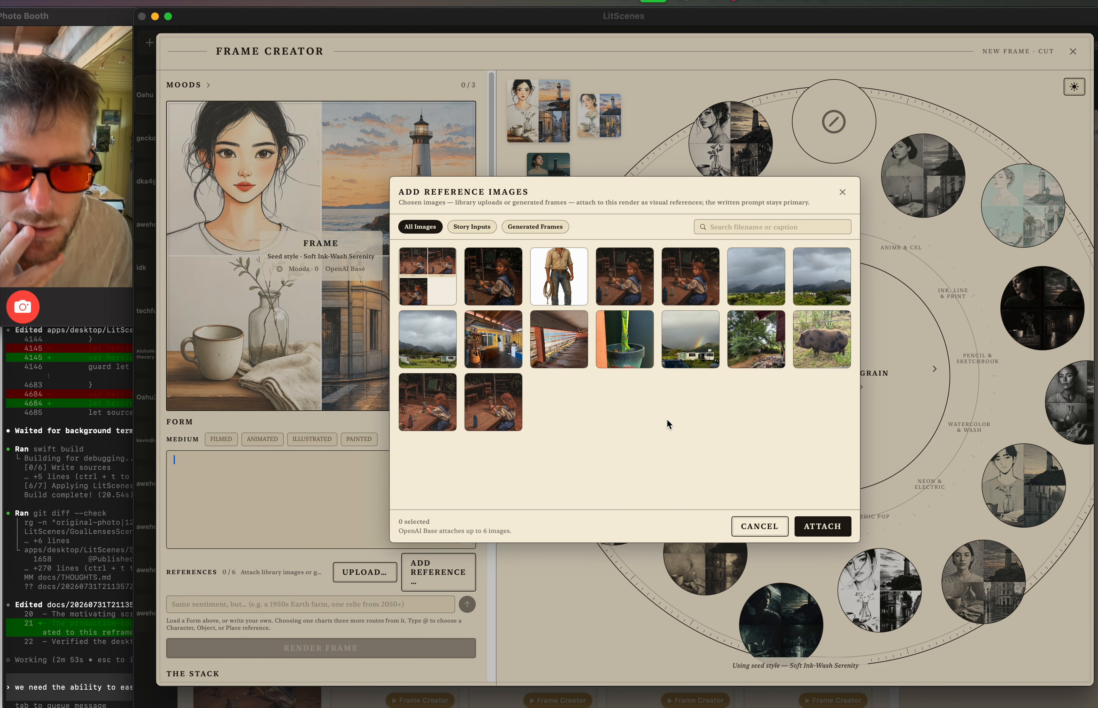
pyautogui.click(619, 275)
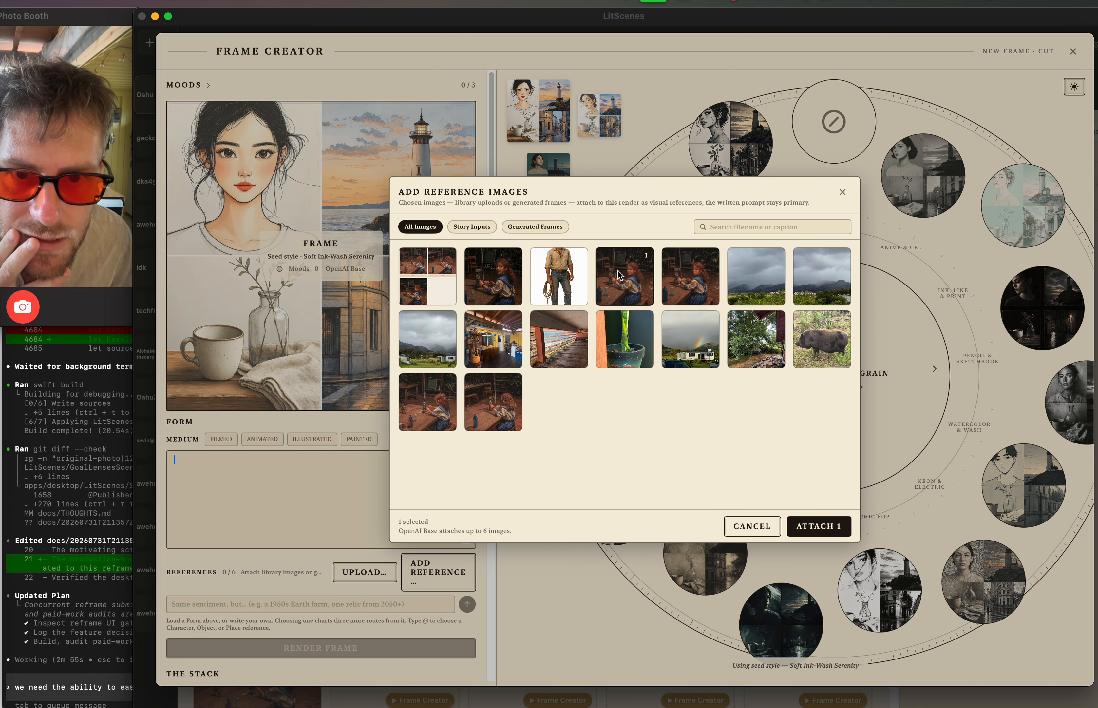
pyautogui.click(810, 526)
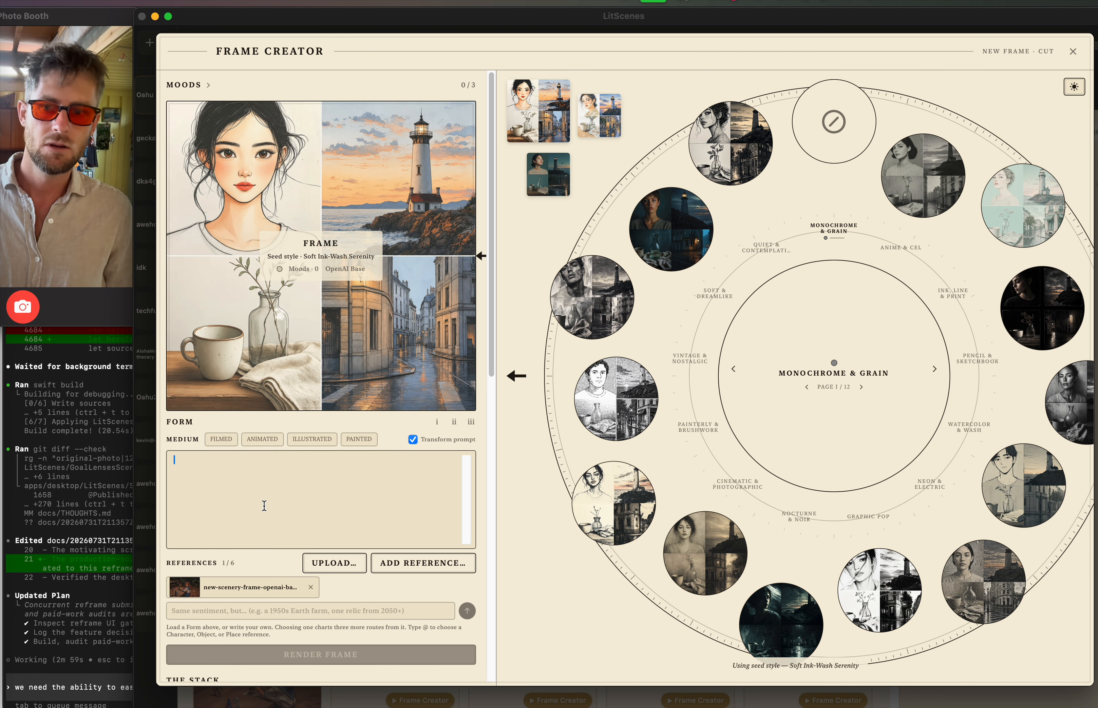
# - Write the frame prompt "the girl and the background / setting stay exactly the same but the robot turns its head in the harness and"
pyautogui.write('the')
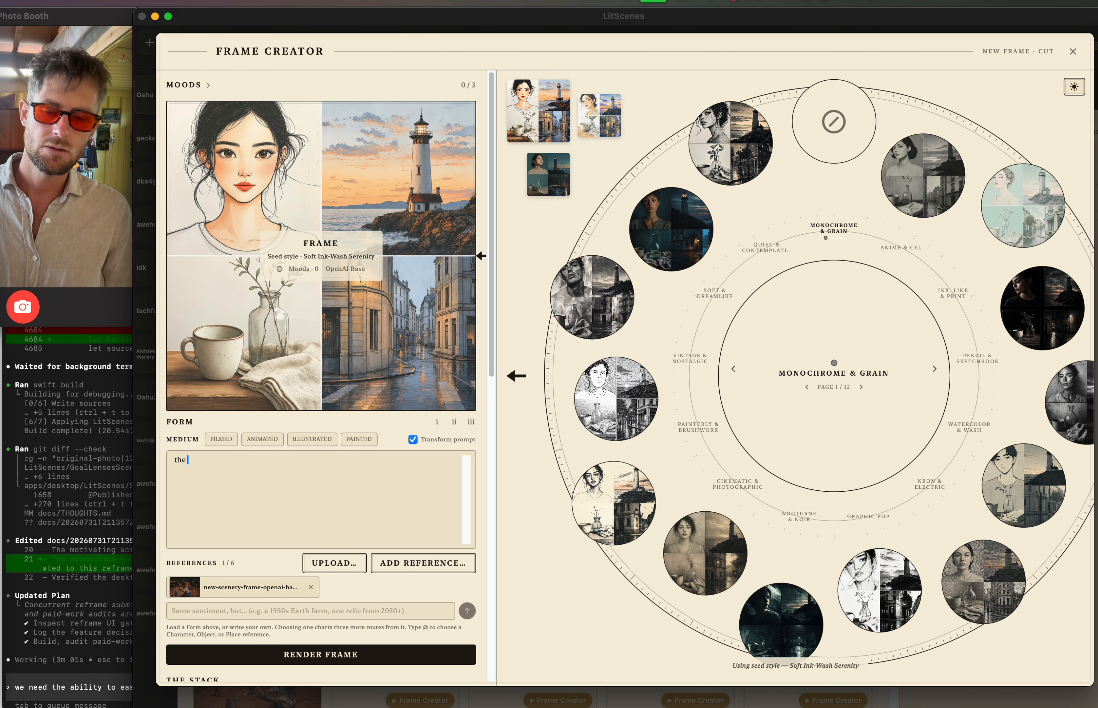
pyautogui.write(' girl and the ')
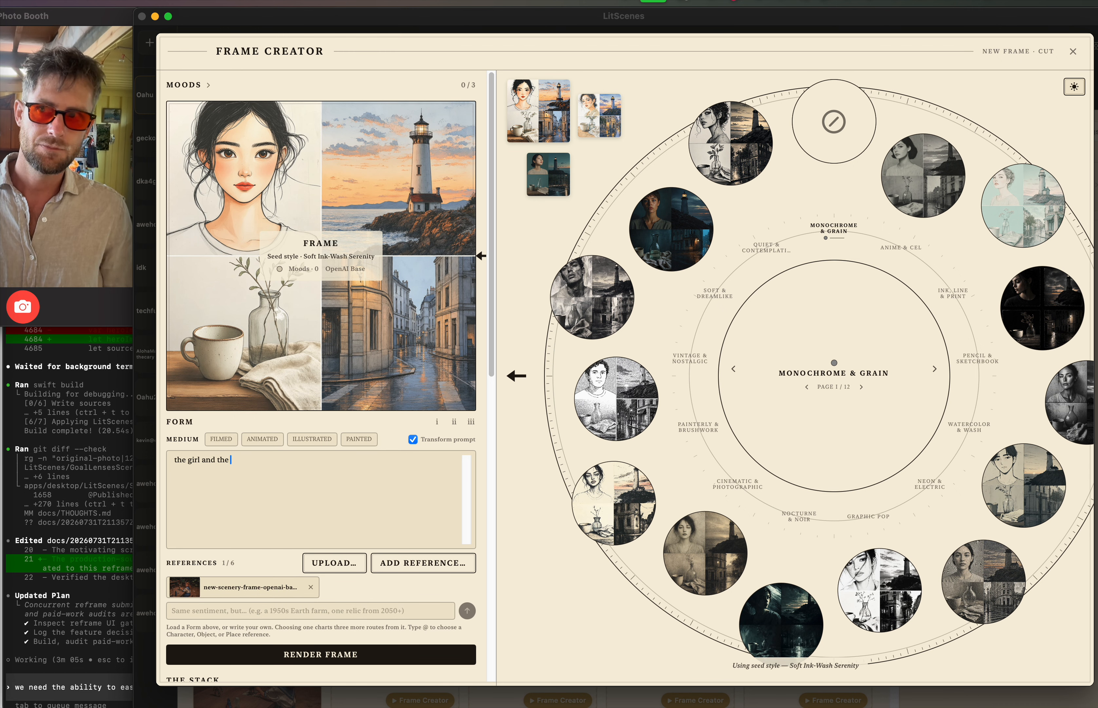
pyautogui.write('background /')
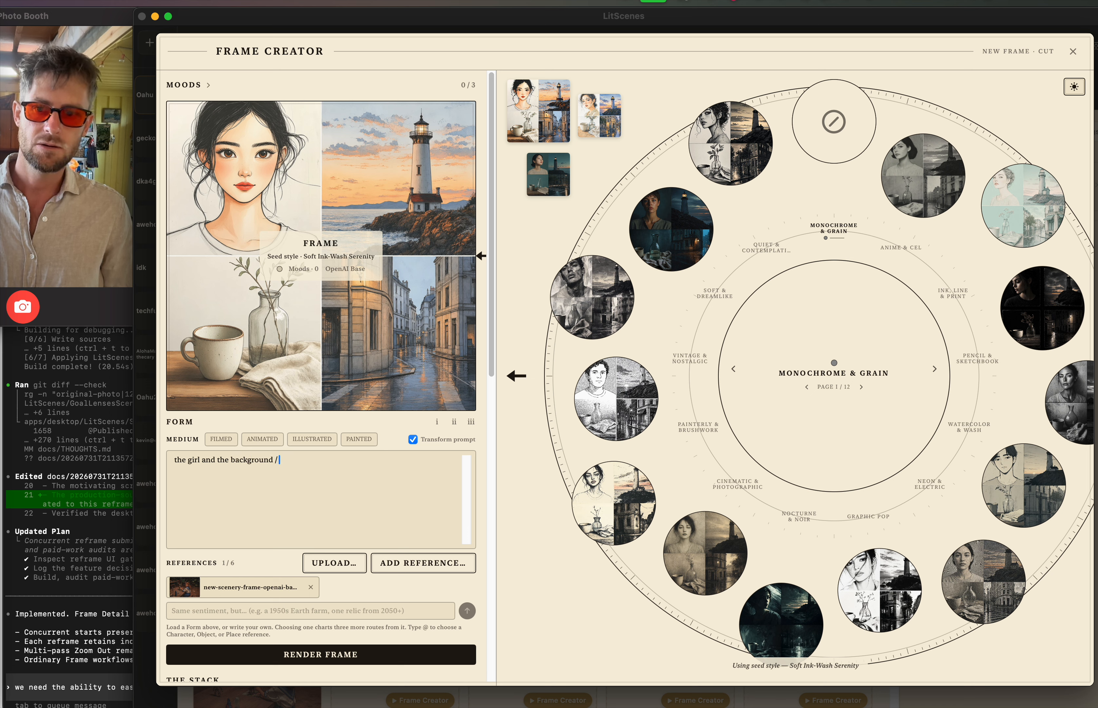
pyautogui.write(' setting')
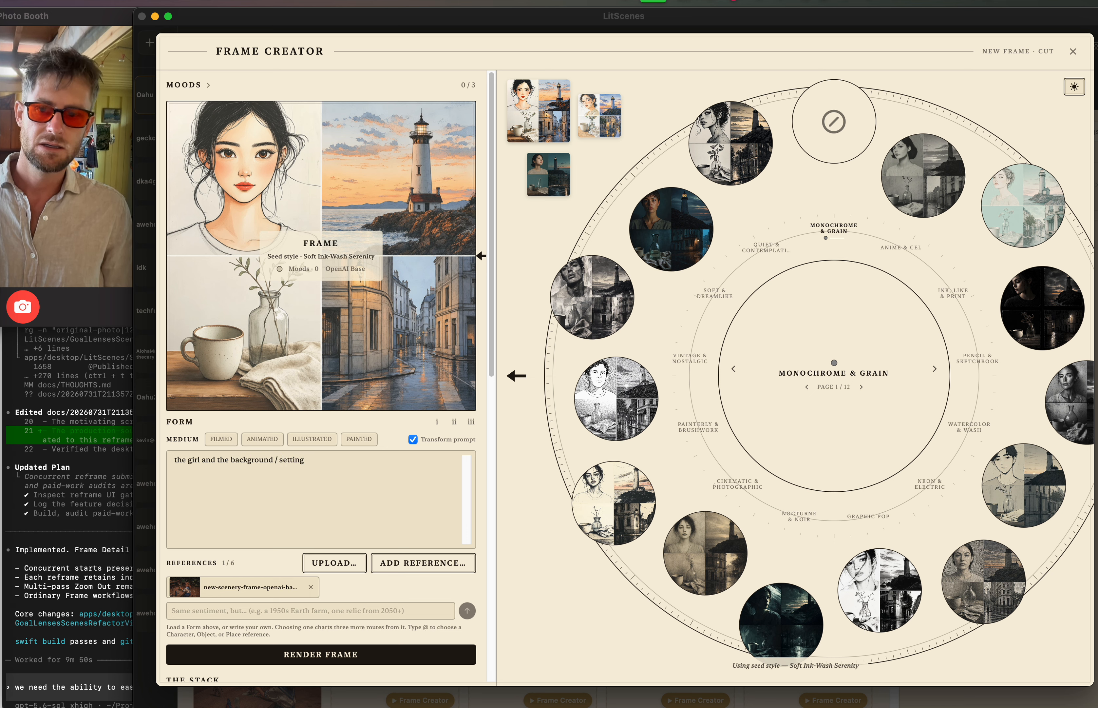
pyautogui.write(' stay exactly the same')
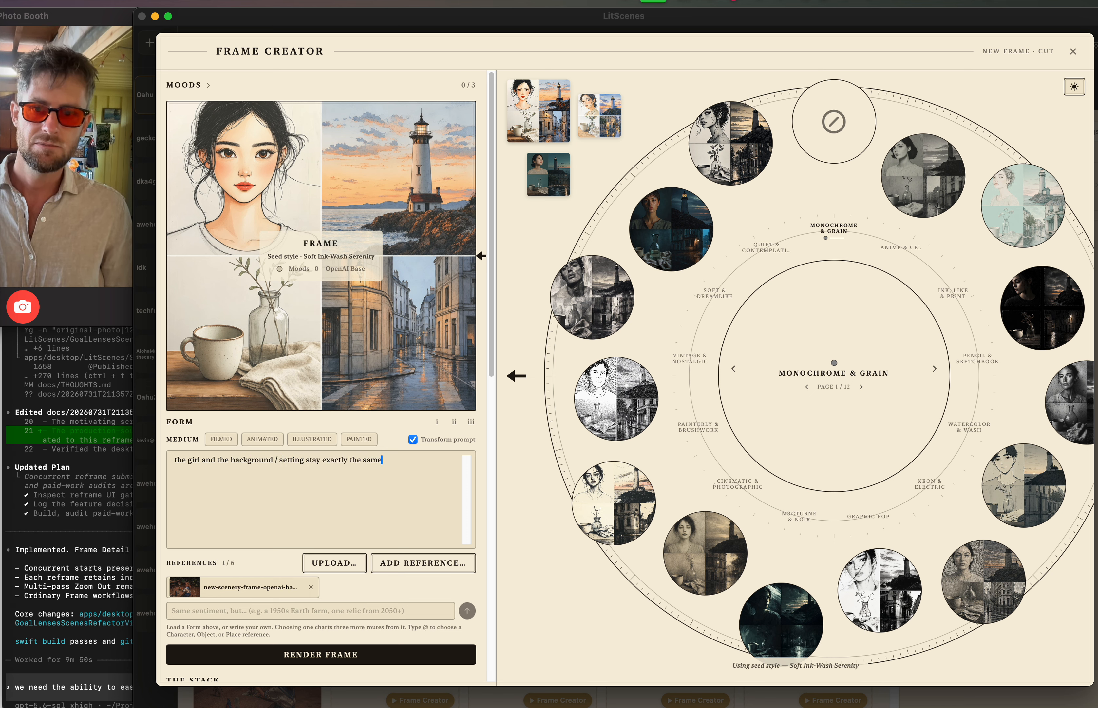
pyautogui.write(' but the rob')
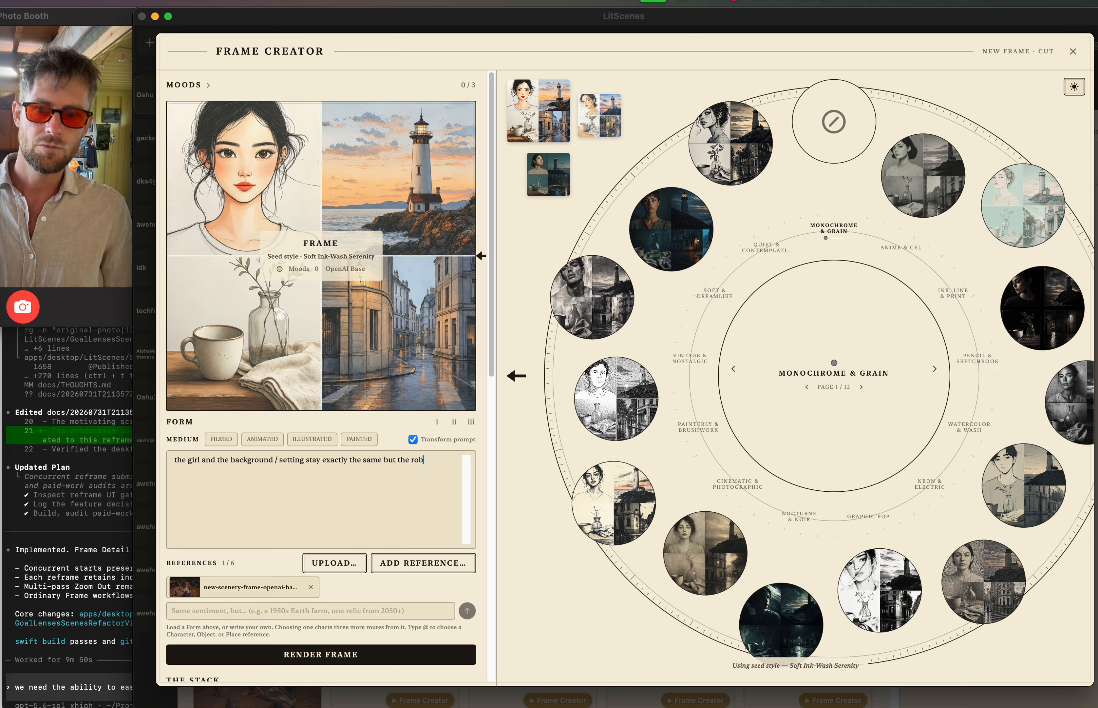
pyautogui.write('ot turns its h')
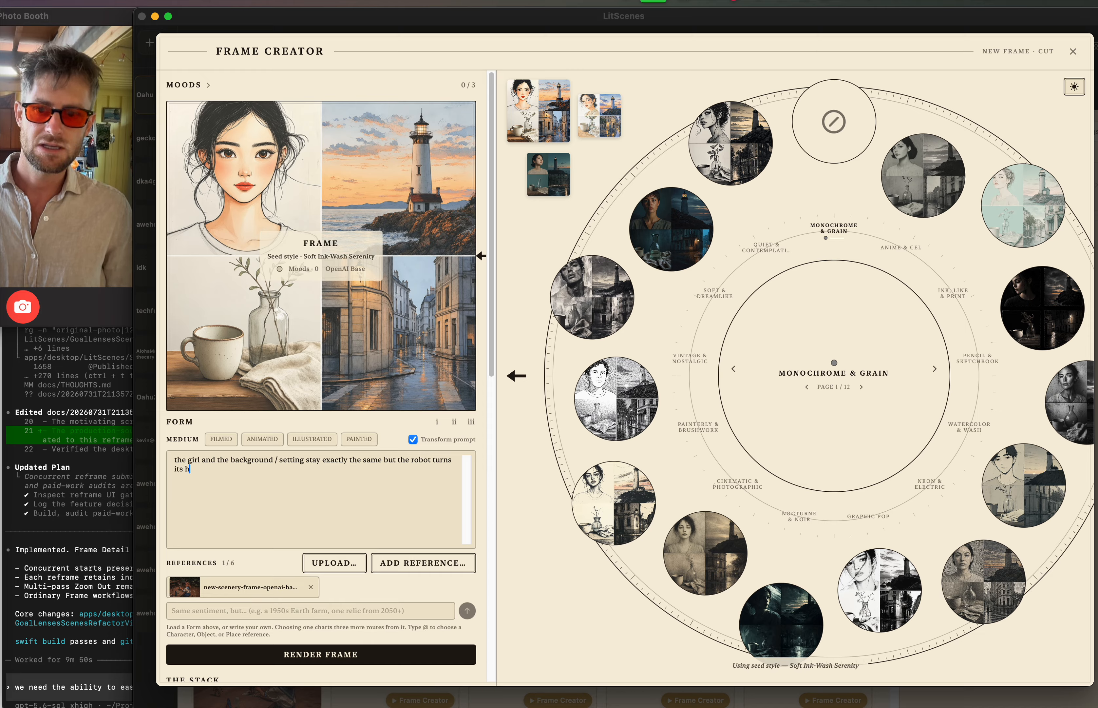
pyautogui.write('ead in the harness and')
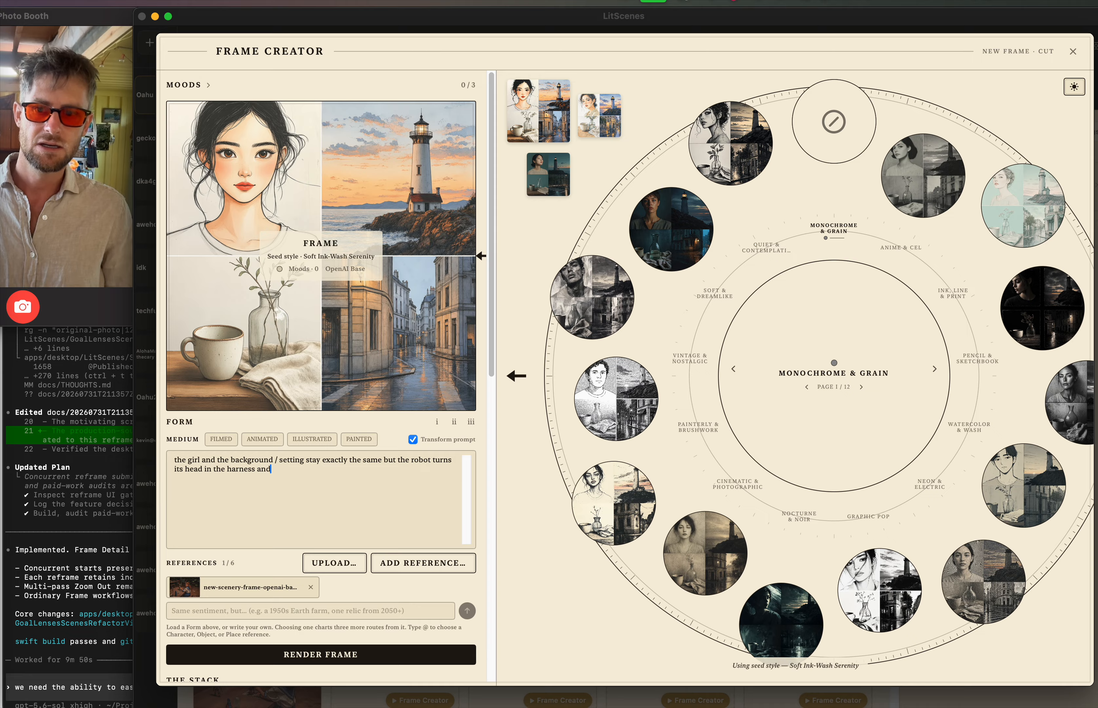
# - Replace the prompt's trailing "and" with ", facing the camera.", checking the wording against the attached reference image
pyautogui.press('super+Tab')
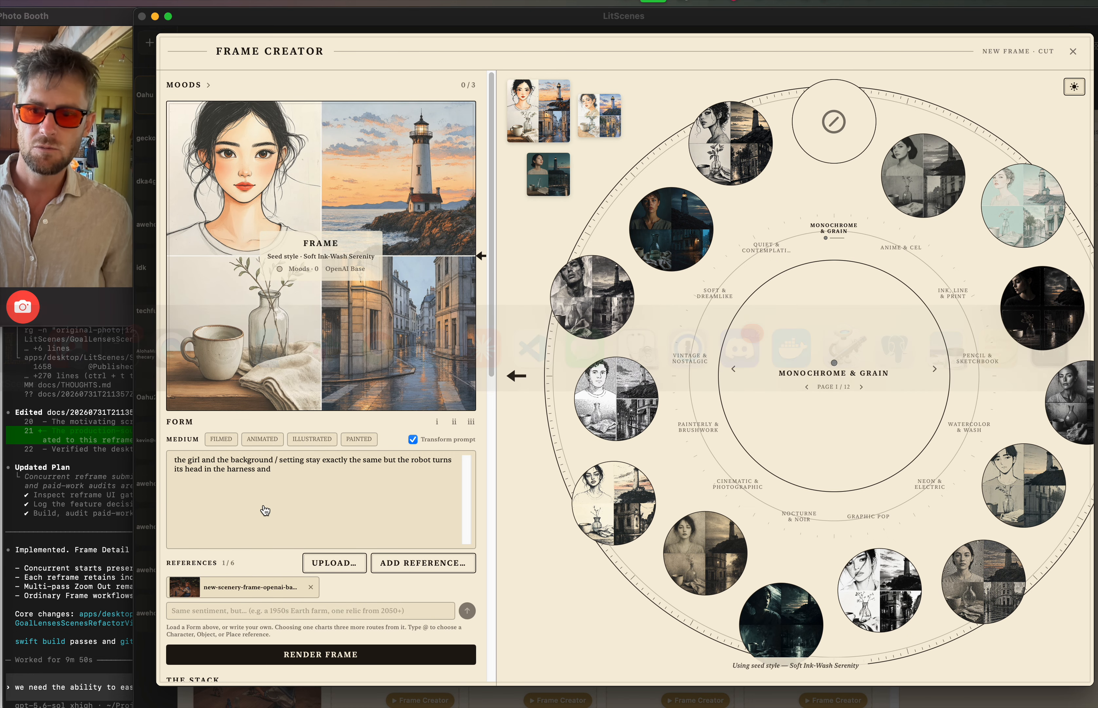
pyautogui.click(194, 590)
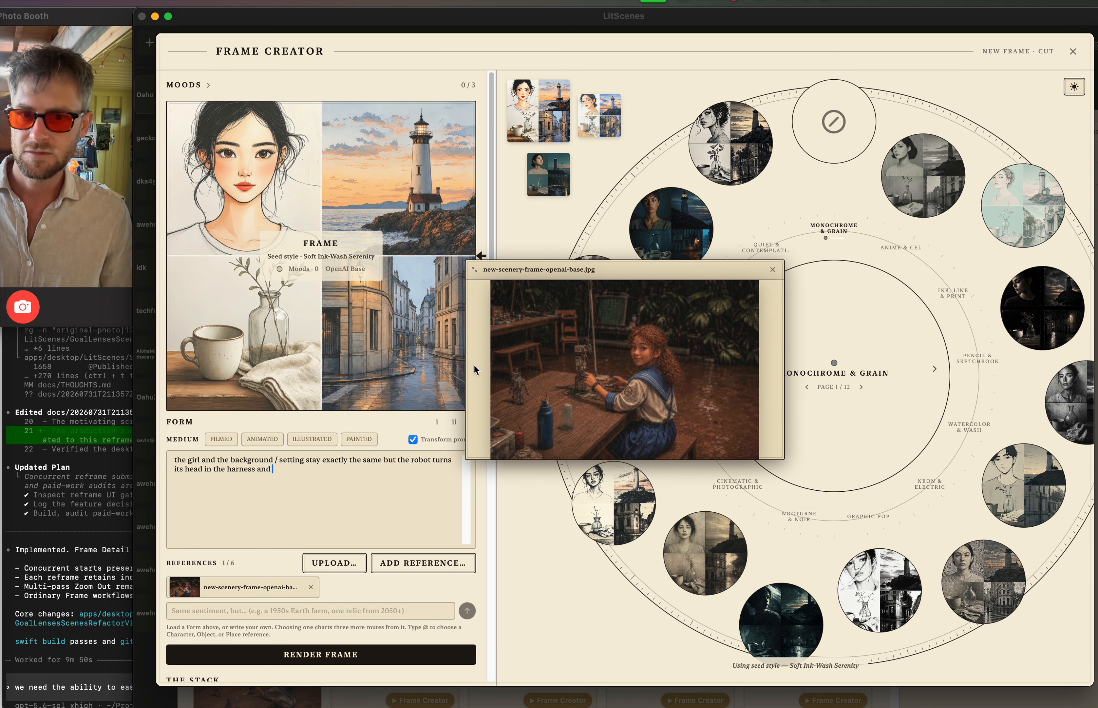
pyautogui.click(772, 271)
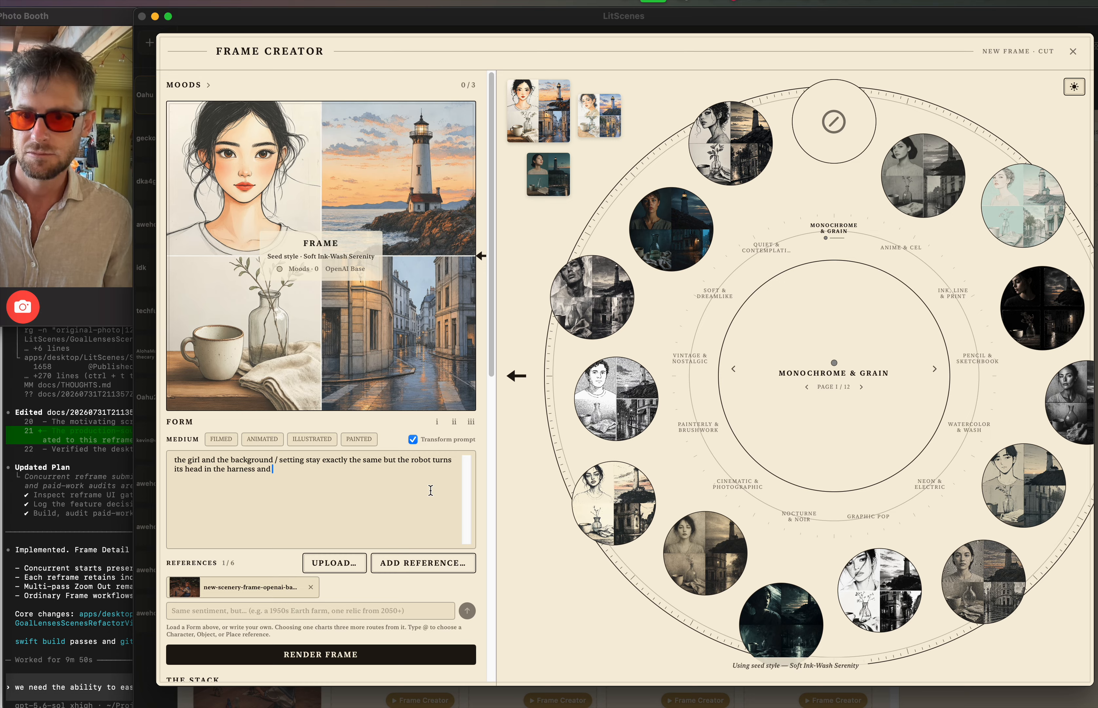
pyautogui.press('BackSpace')
pyautogui.press('BackSpace')
pyautogui.press('BackSpace')
pyautogui.write(', facing the camera.')
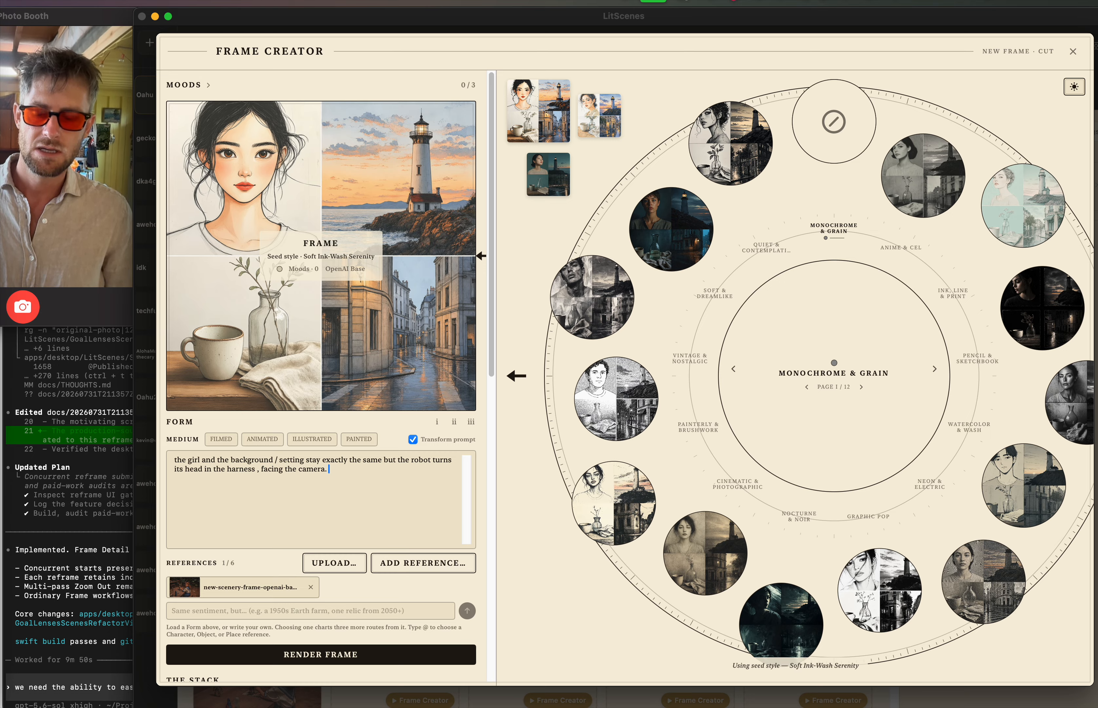
pyautogui.press('super+Tab')
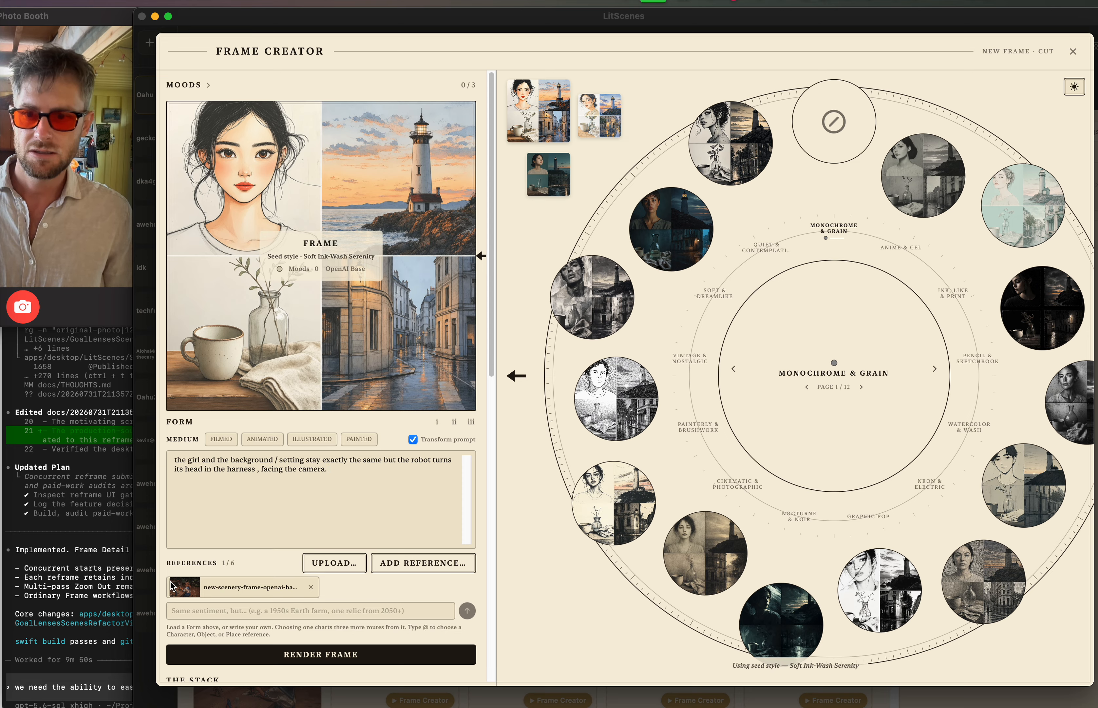
pyautogui.click(184, 585)
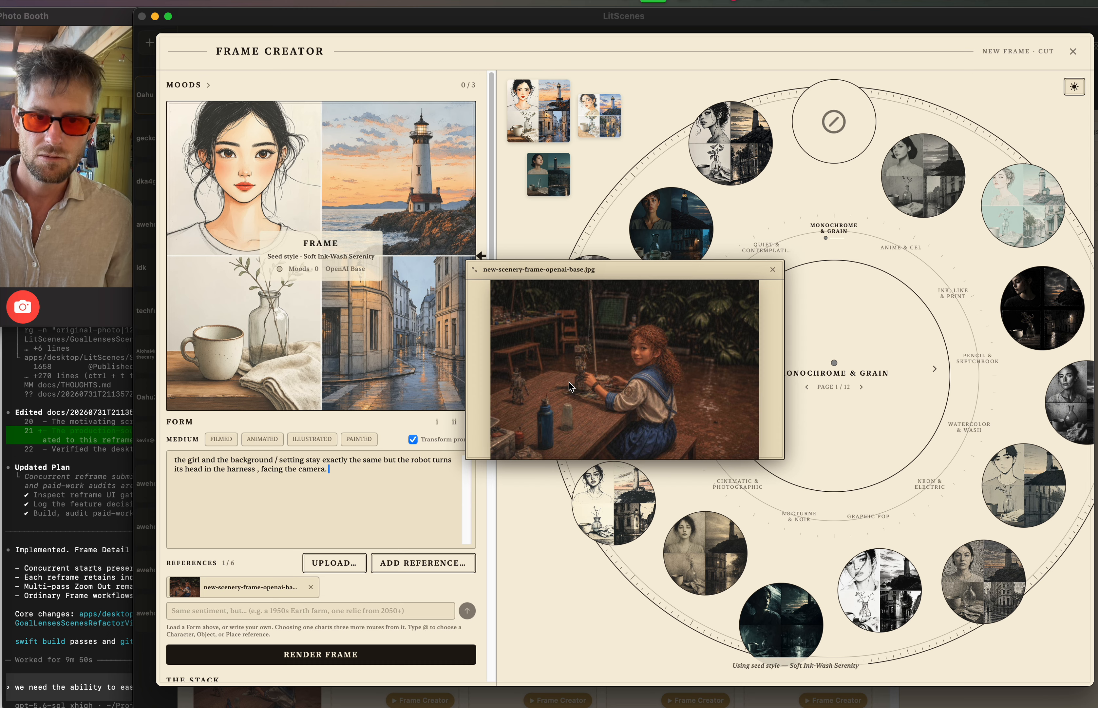
pyautogui.click(772, 271)
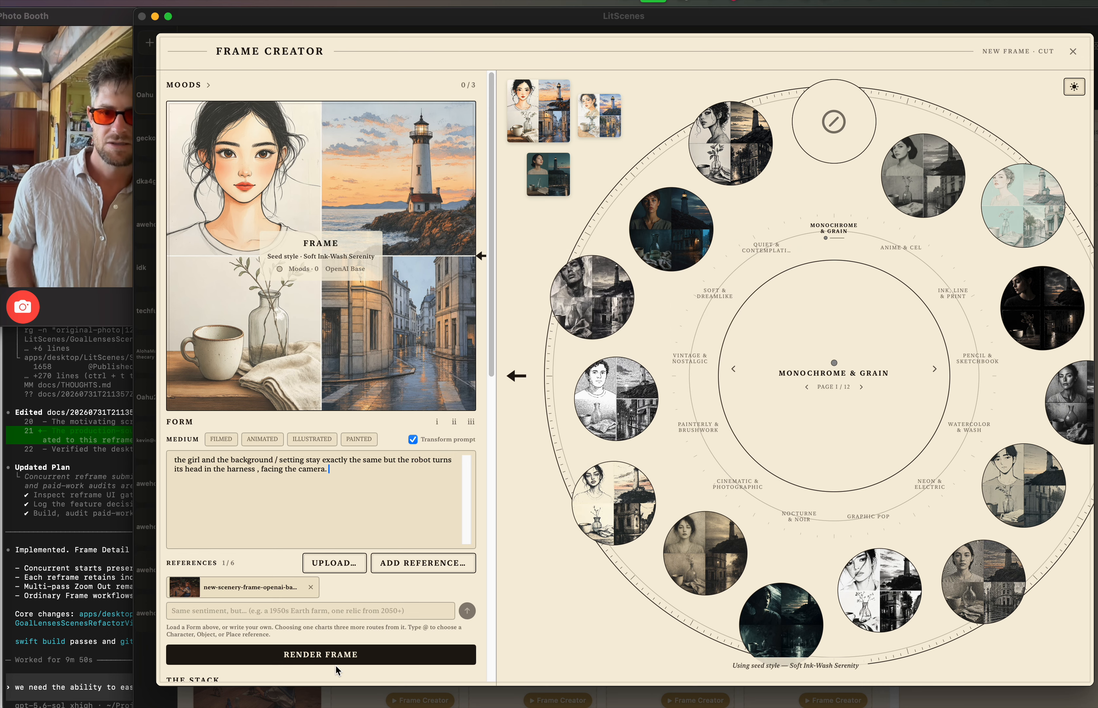
# - Set the OpenAI Base style mode to No style and render the new frame for Cut III
pyautogui.scroll(-3, 336, 663)
pyautogui.scroll(-3, 321, 584)
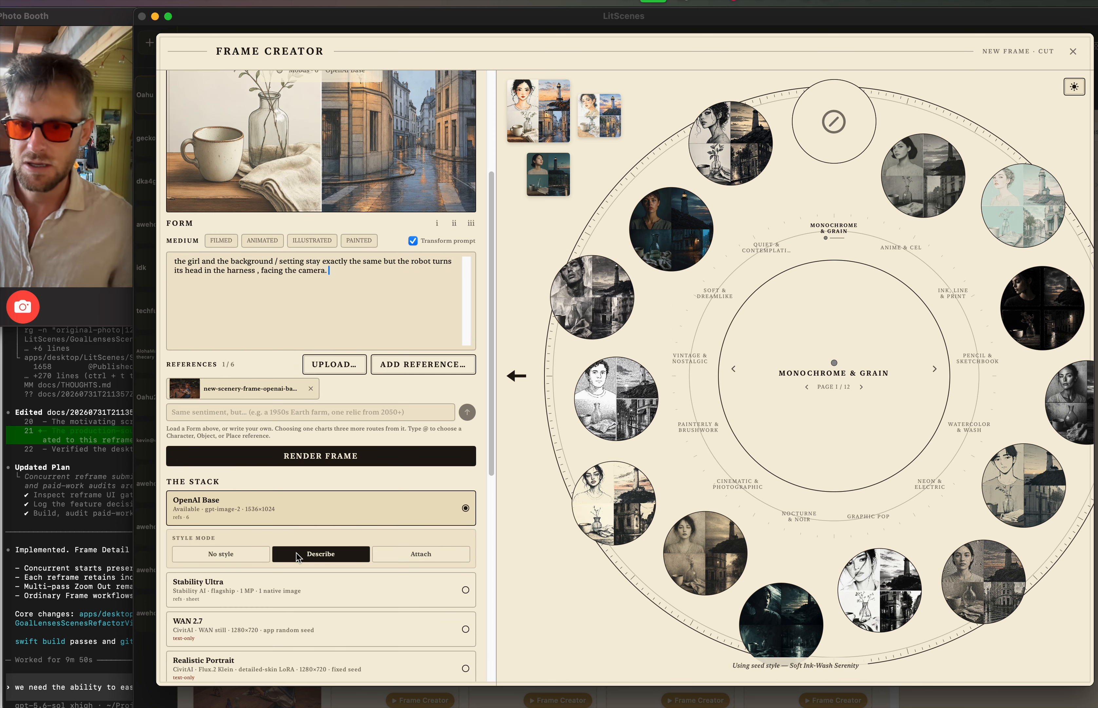
pyautogui.click(216, 554)
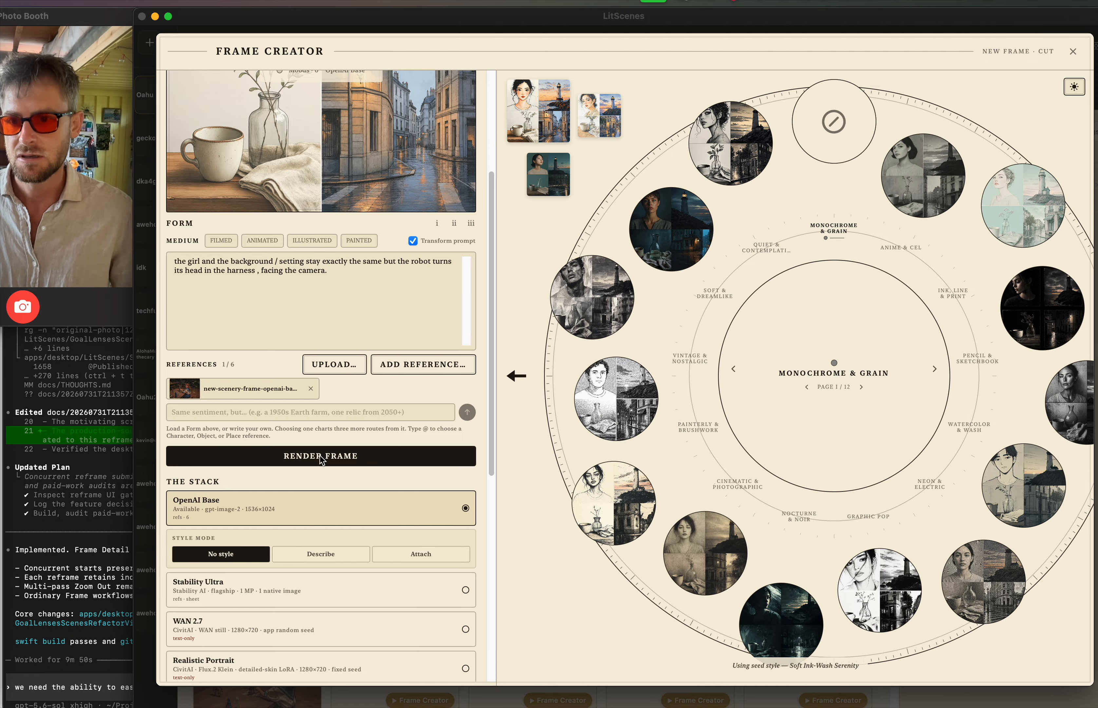
pyautogui.scroll(-8, 320, 454)
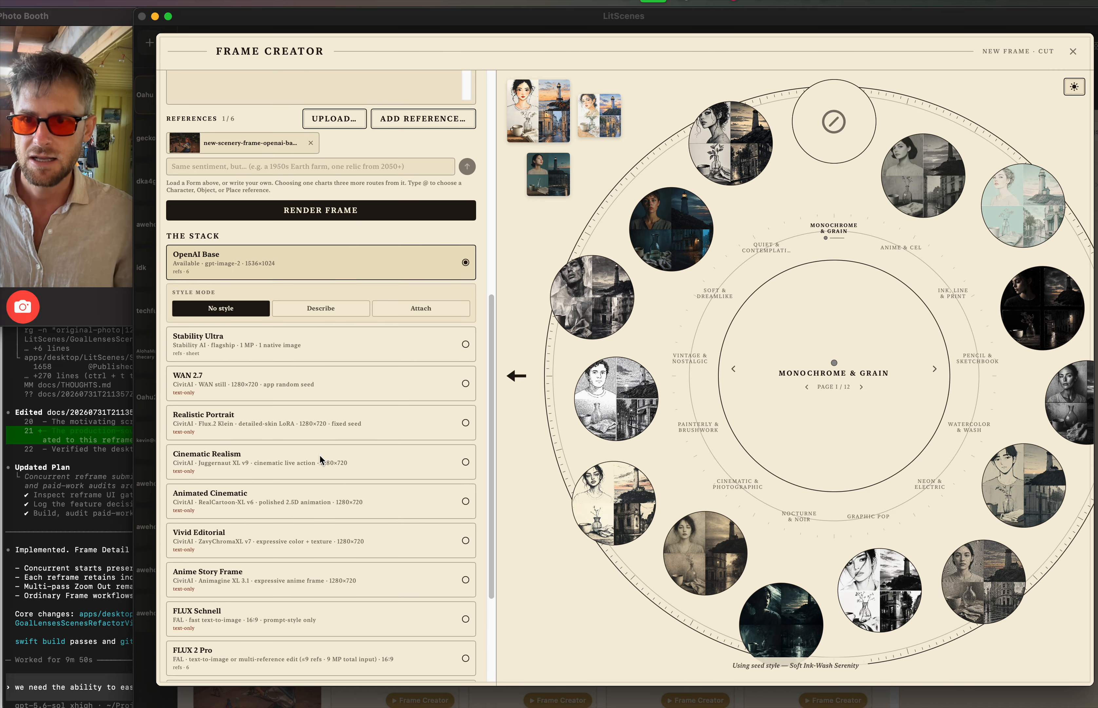
pyautogui.scroll(-5, 319, 454)
pyautogui.scroll(11, 320, 454)
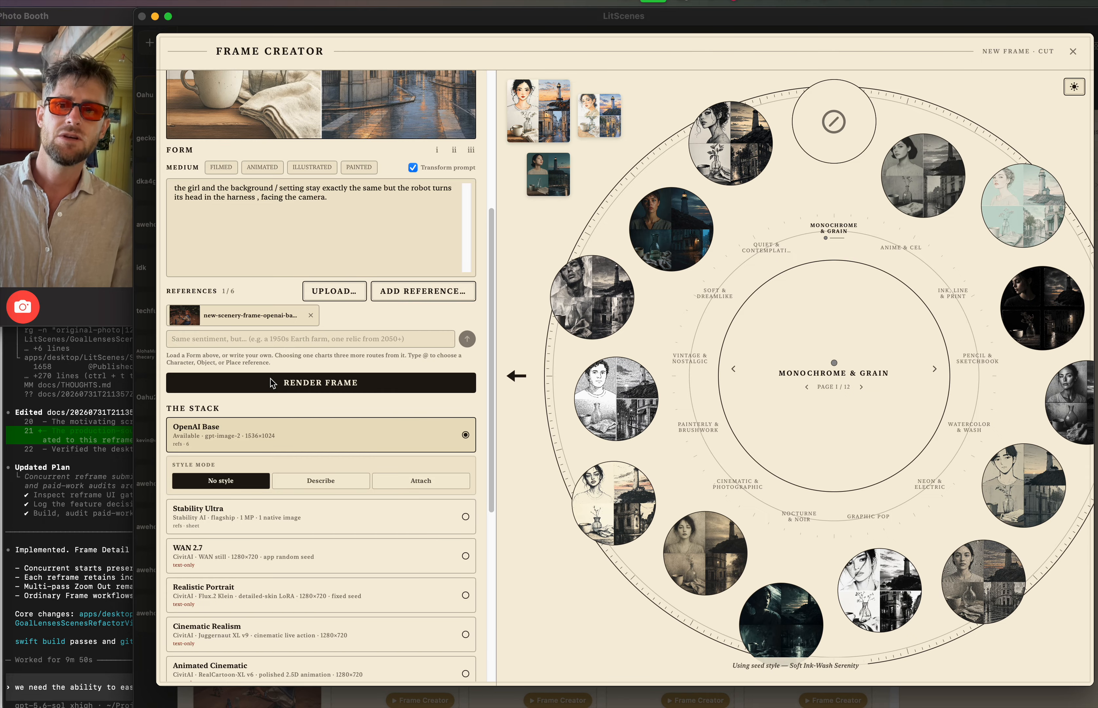
pyautogui.click(272, 383)
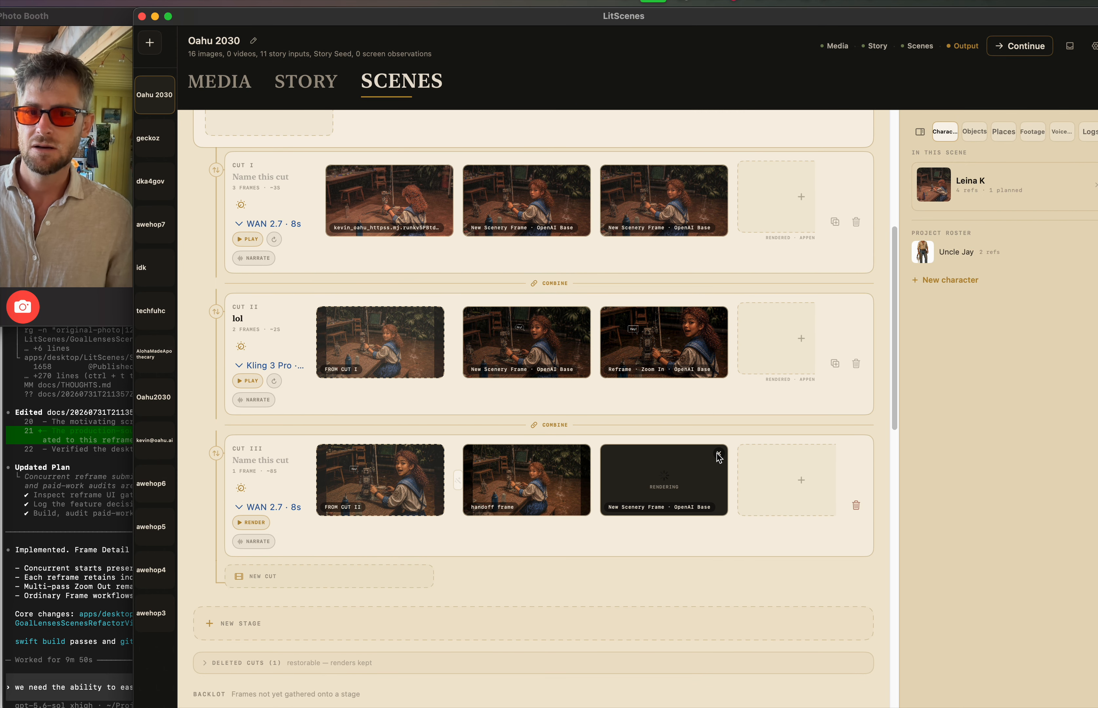
# - Switch to the Codex terminal, submit the drafted request for setting and removing razor markers, and return to LitScenes
pyautogui.scroll(1, 717, 455)
pyautogui.scroll(-3, 717, 457)
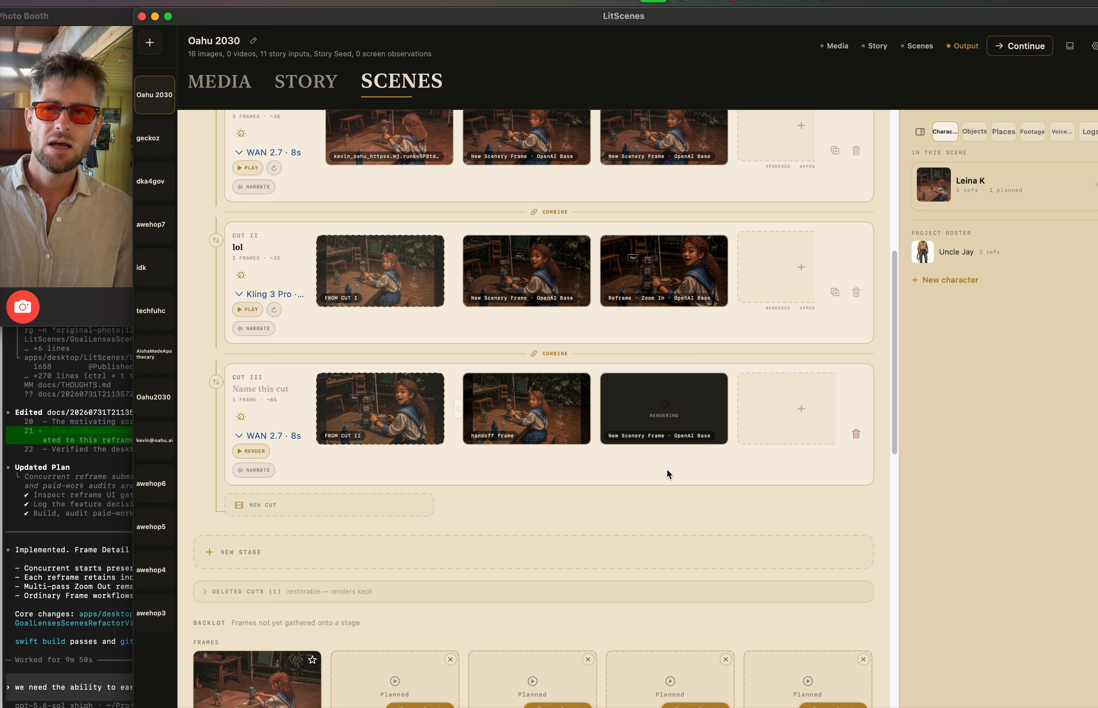
pyautogui.click(92, 514)
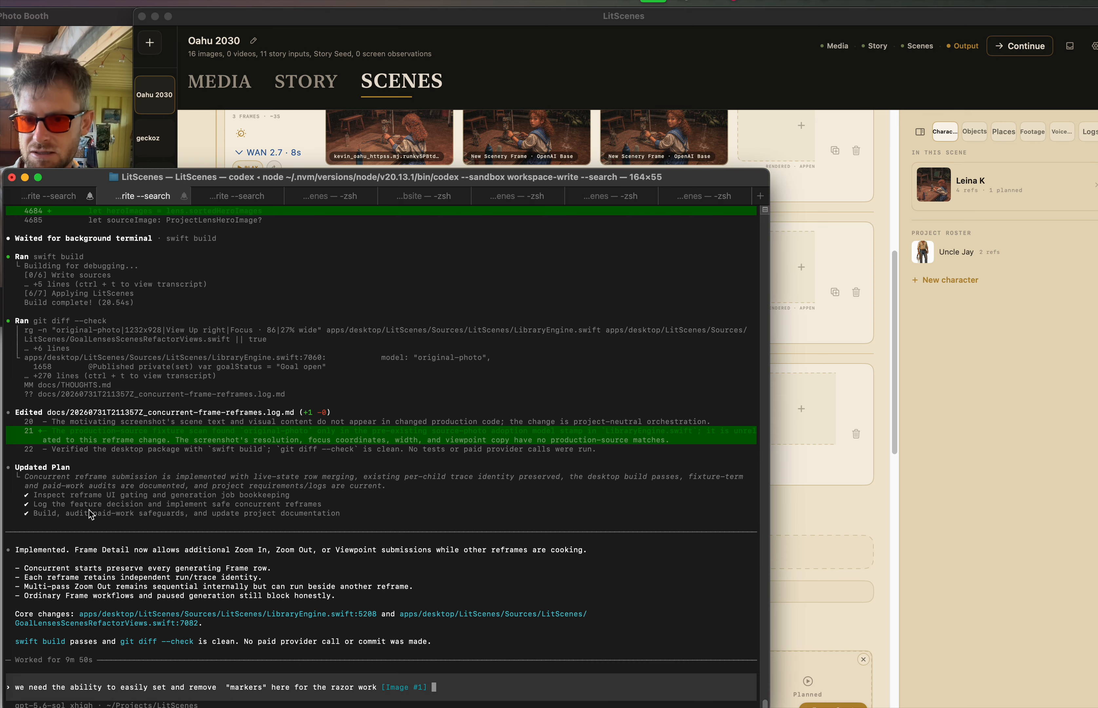
pyautogui.press('Return')
pyautogui.click(883, 508)
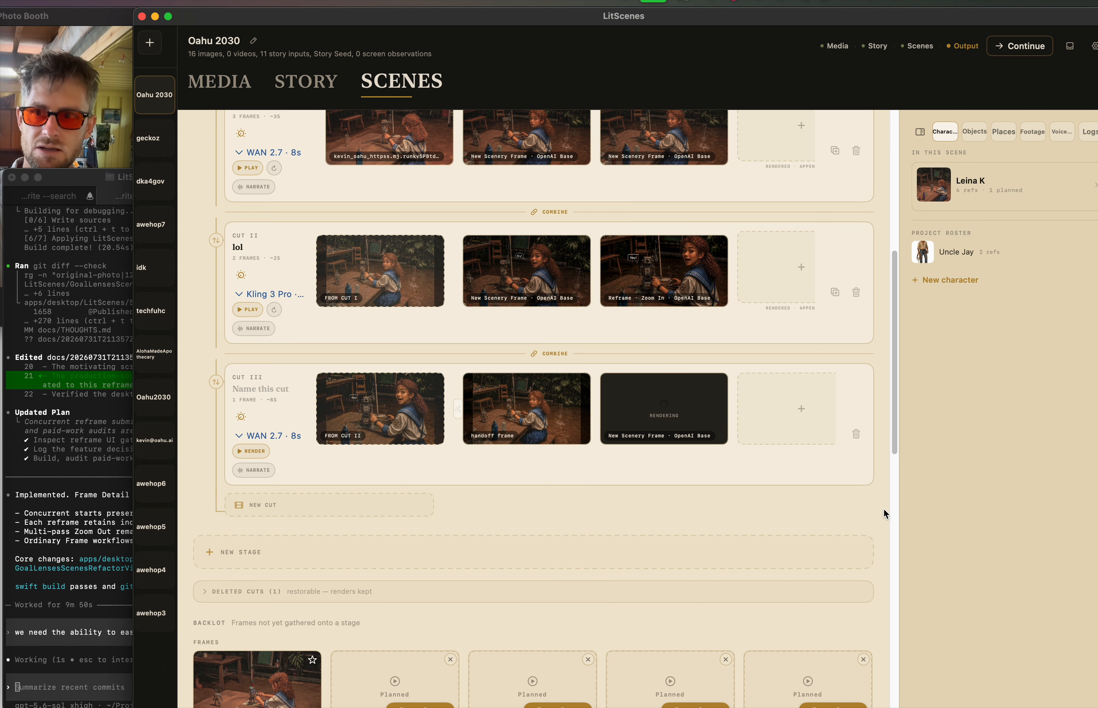
pyautogui.click(70, 92)
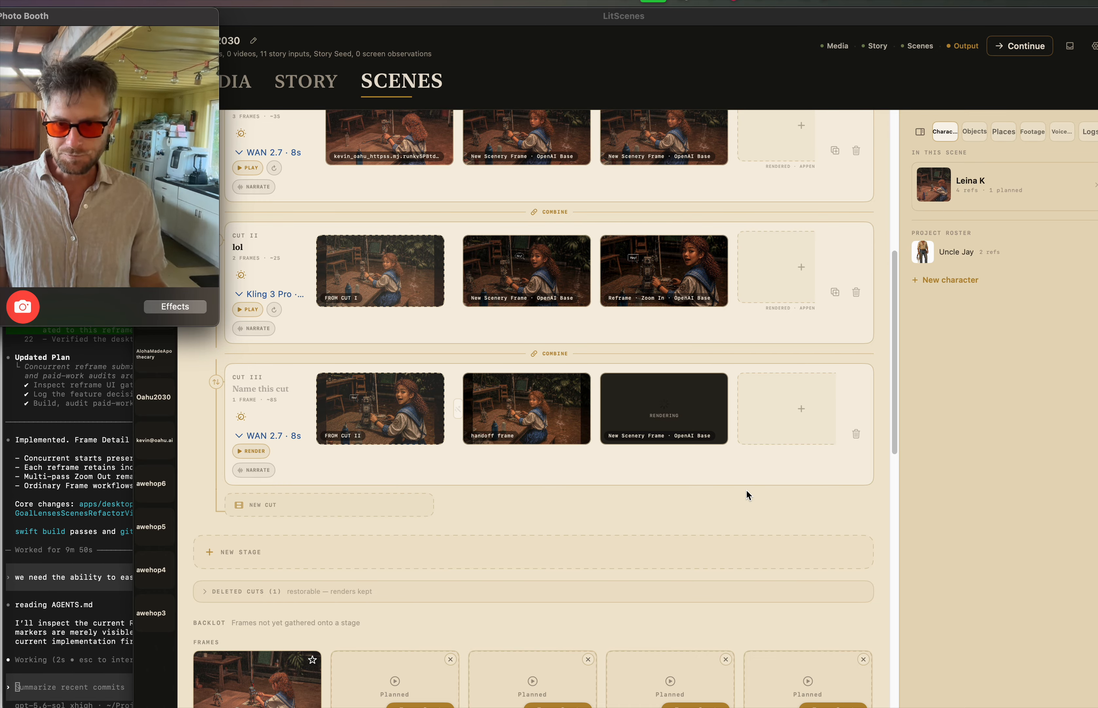
pyautogui.scroll(1, 708, 304)
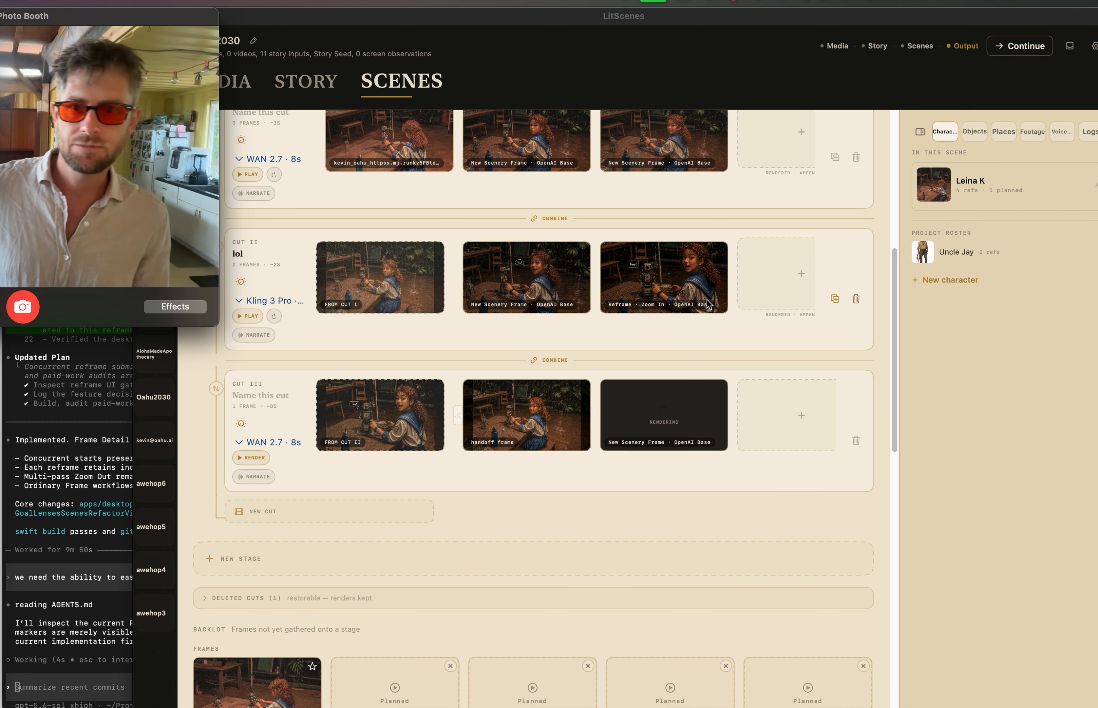
# - Delete the cut named "lol" from the chain of cuts
pyautogui.scroll(5, 708, 304)
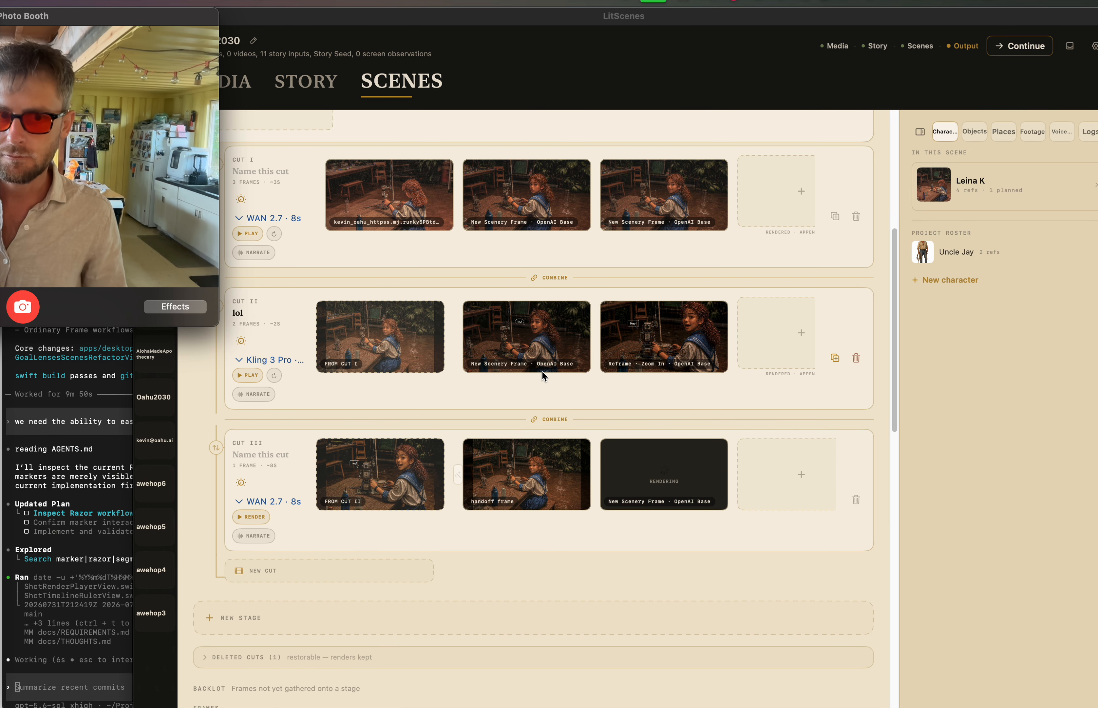
pyautogui.scroll(2, 541, 371)
pyautogui.scroll(3, 538, 350)
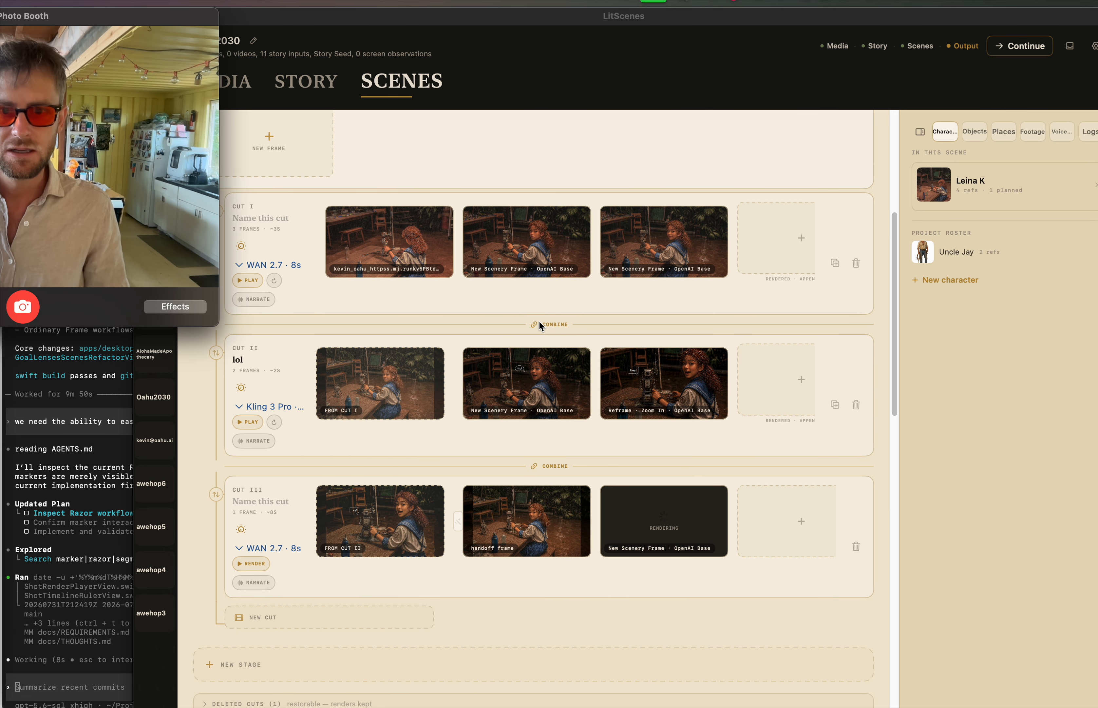
pyautogui.click(857, 411)
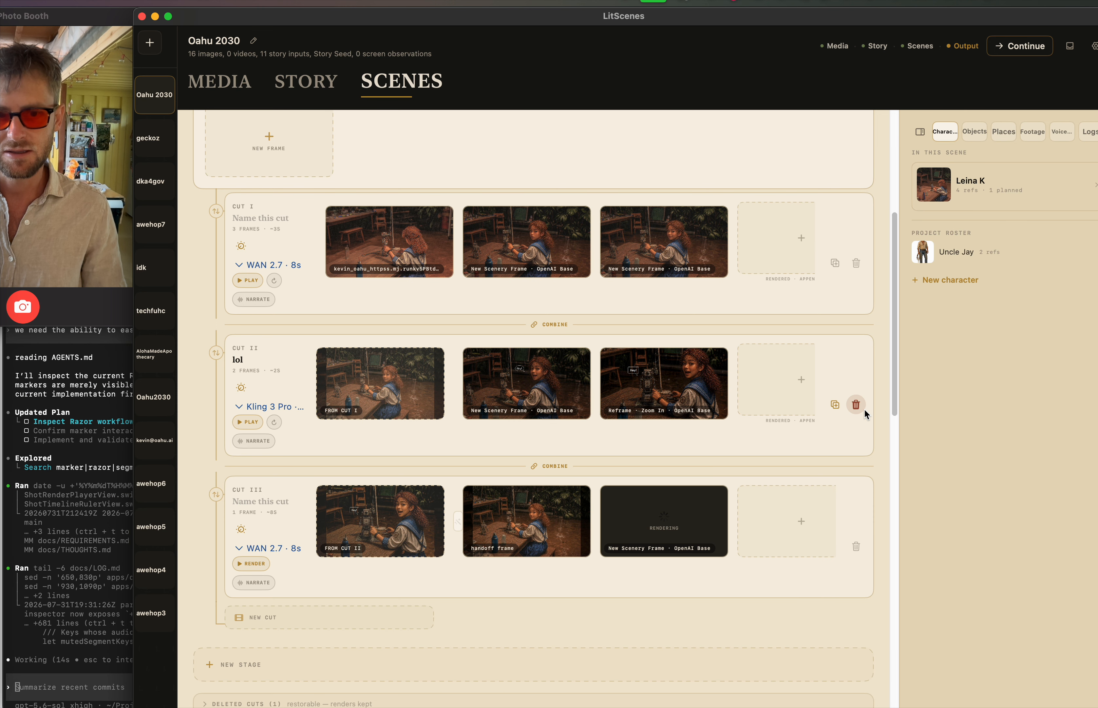
pyautogui.click(856, 405)
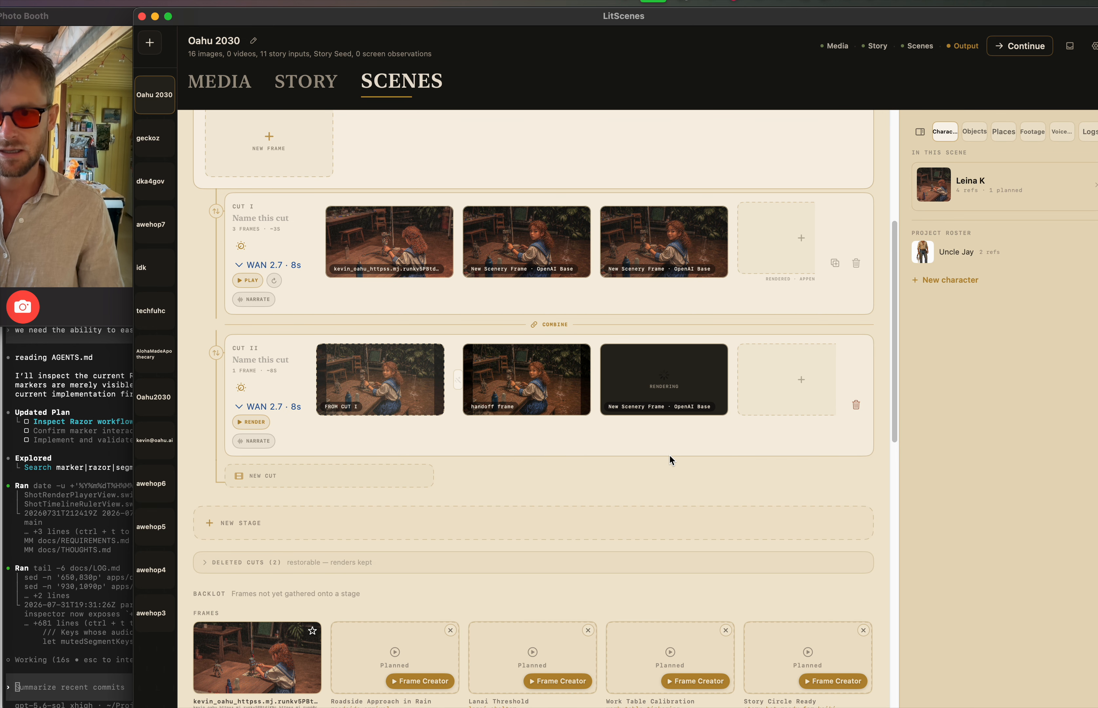
# - Name the second cut "robot turns" and open its render plan
pyautogui.scroll(-2, 669, 455)
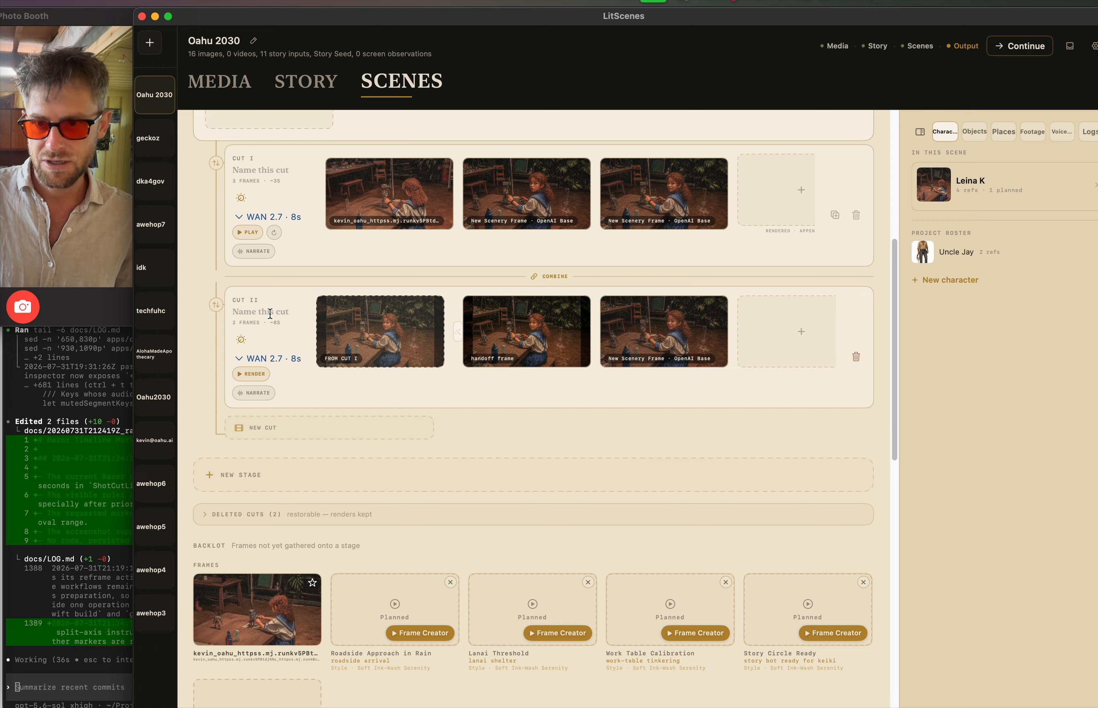
pyautogui.write('rob')
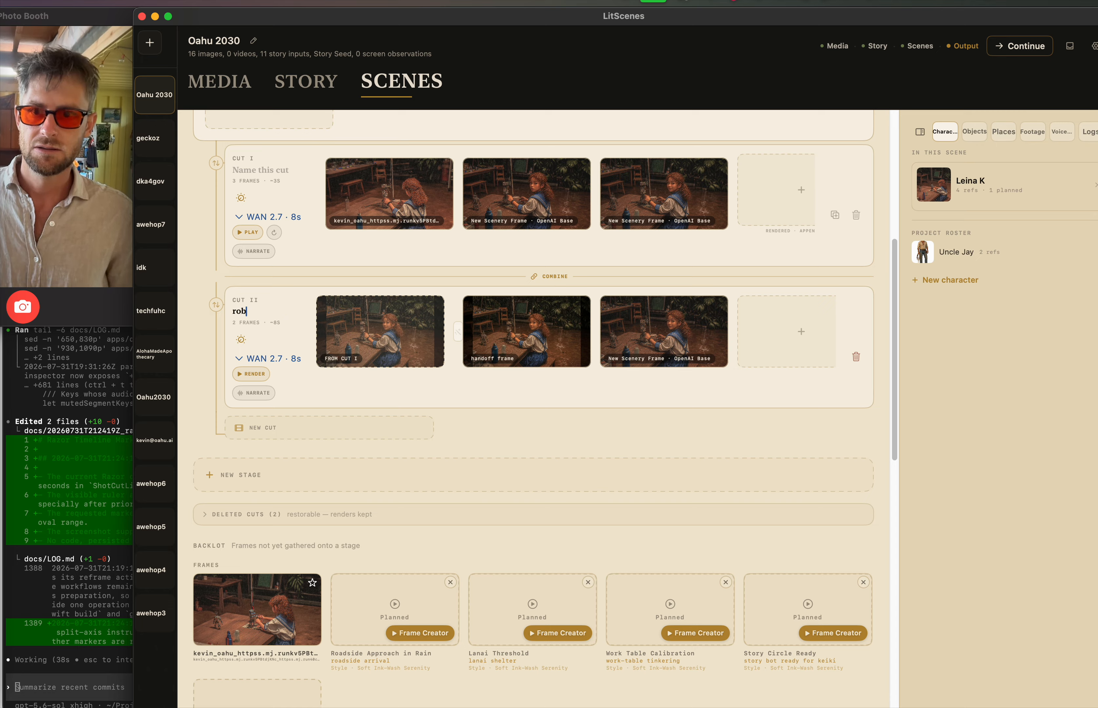
pyautogui.write('ot turns')
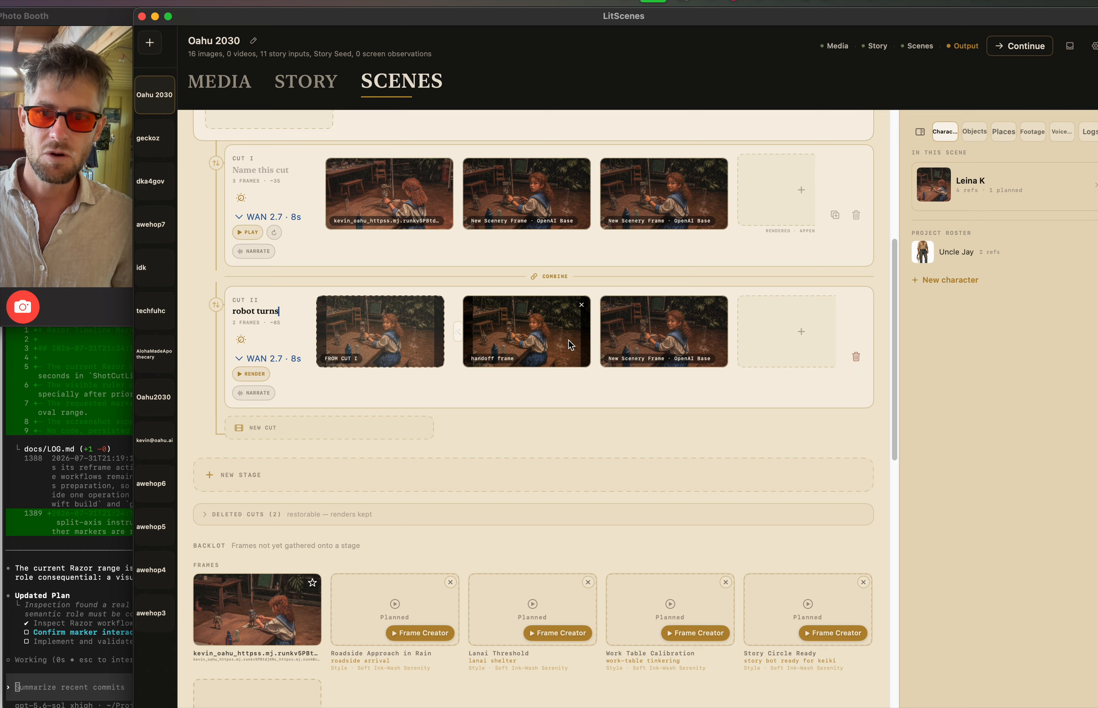
pyautogui.rightClick(452, 305)
pyautogui.press('Escape')
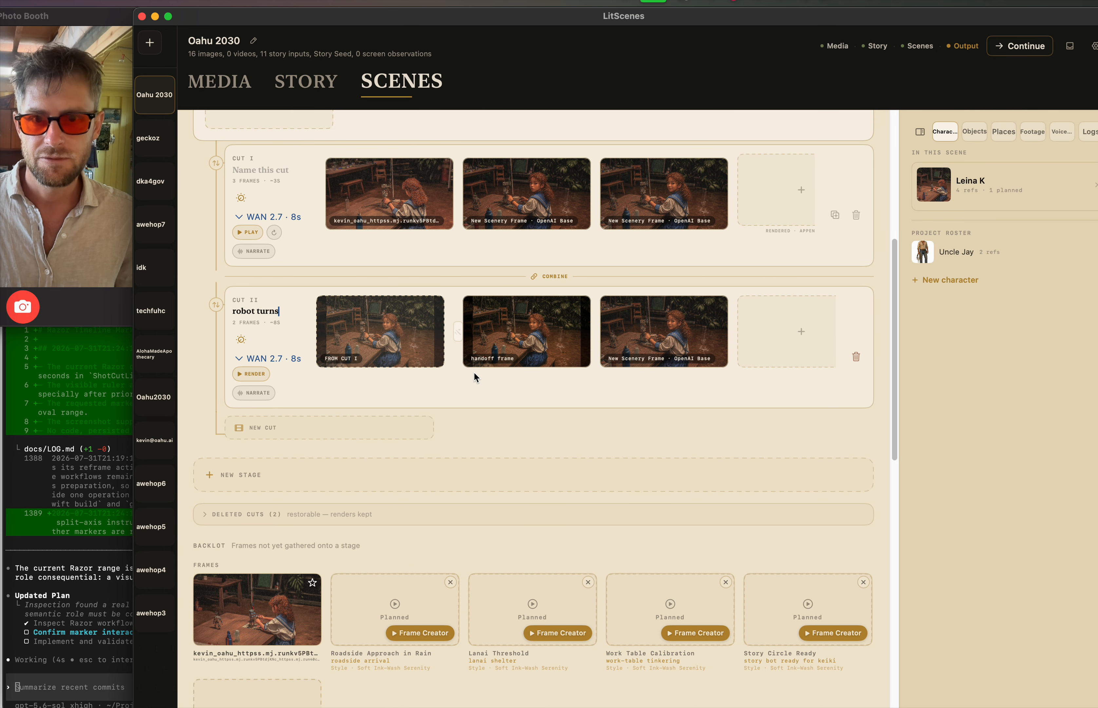
pyautogui.click(244, 377)
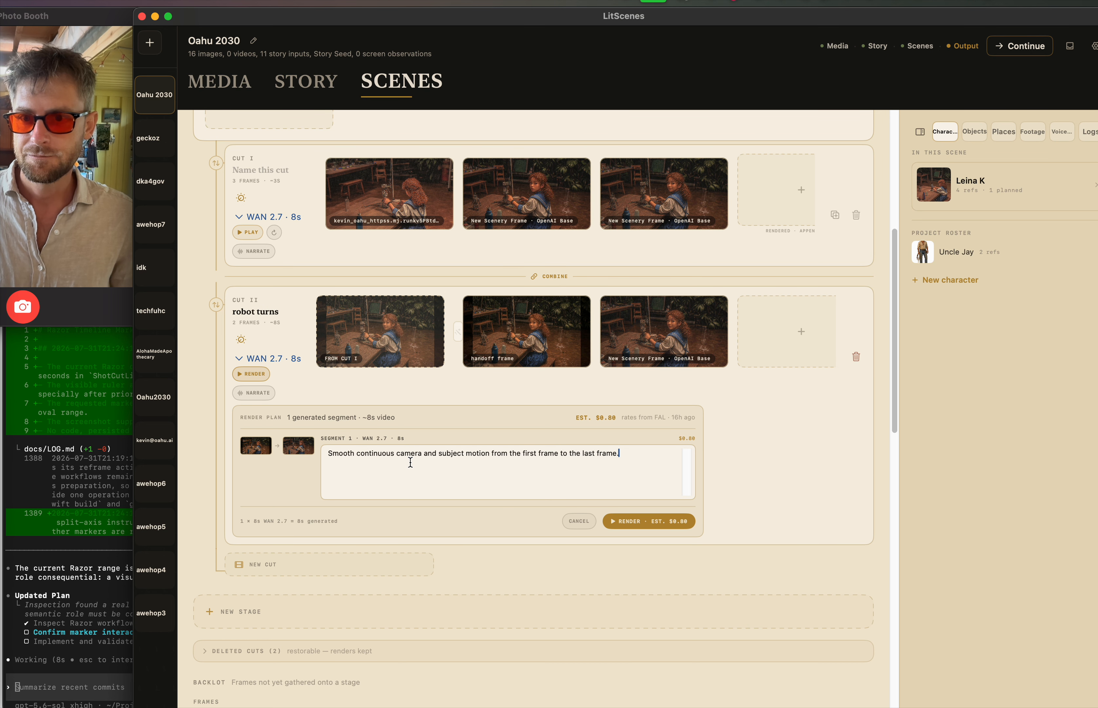
# - Examine the new scenery frame of the robot turns cut at full size and return to the scene's cuts
pyautogui.click(660, 319)
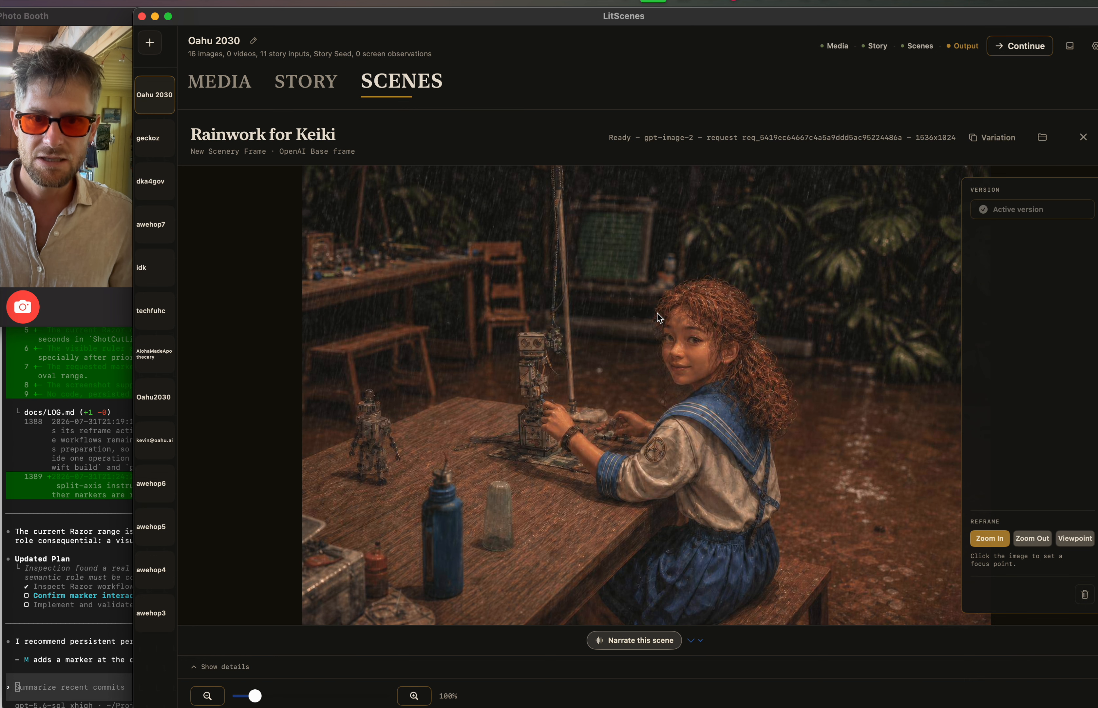
pyautogui.click(657, 313)
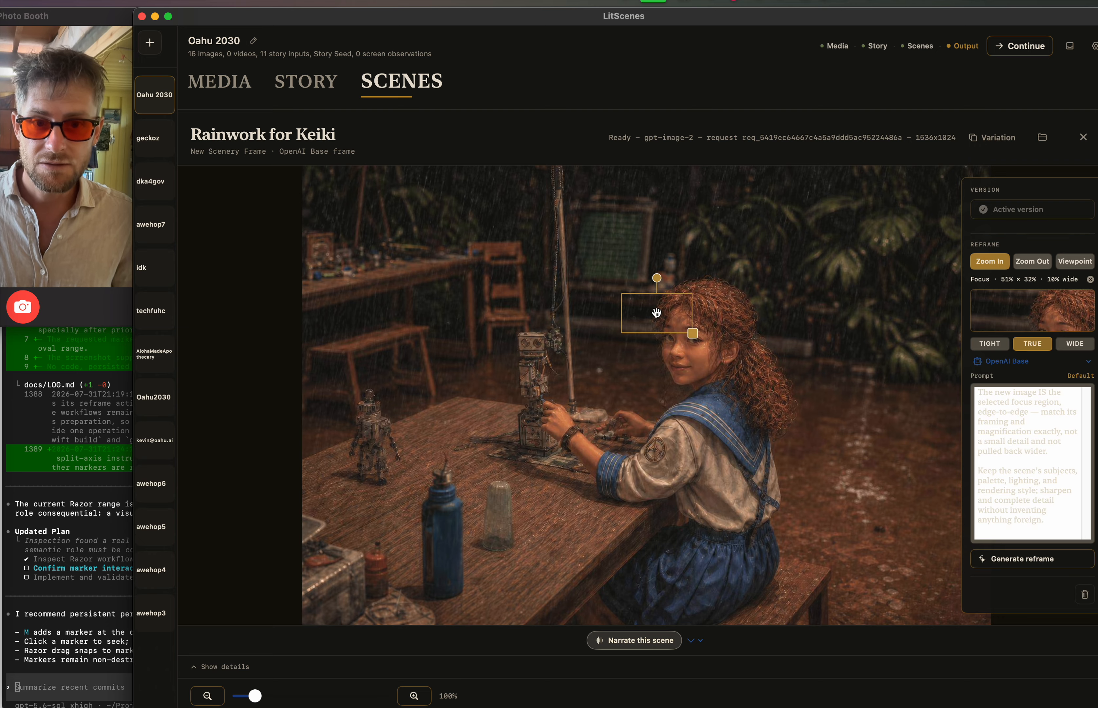
pyautogui.click(1084, 137)
pyautogui.click(567, 311)
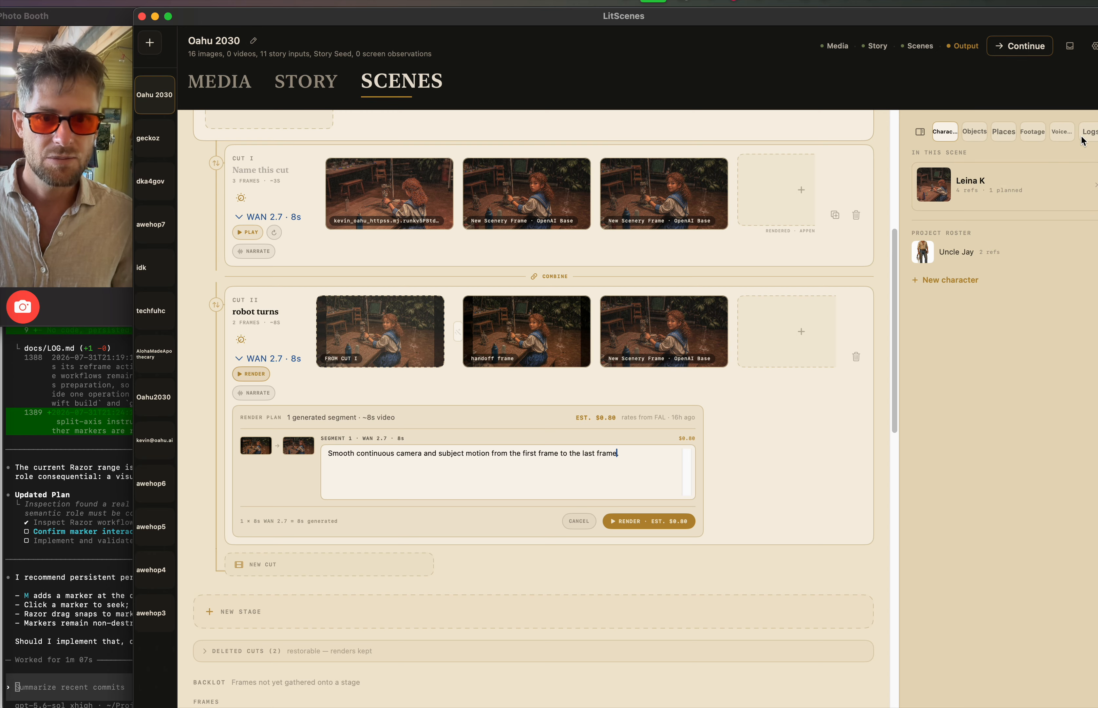
pyautogui.click(1083, 137)
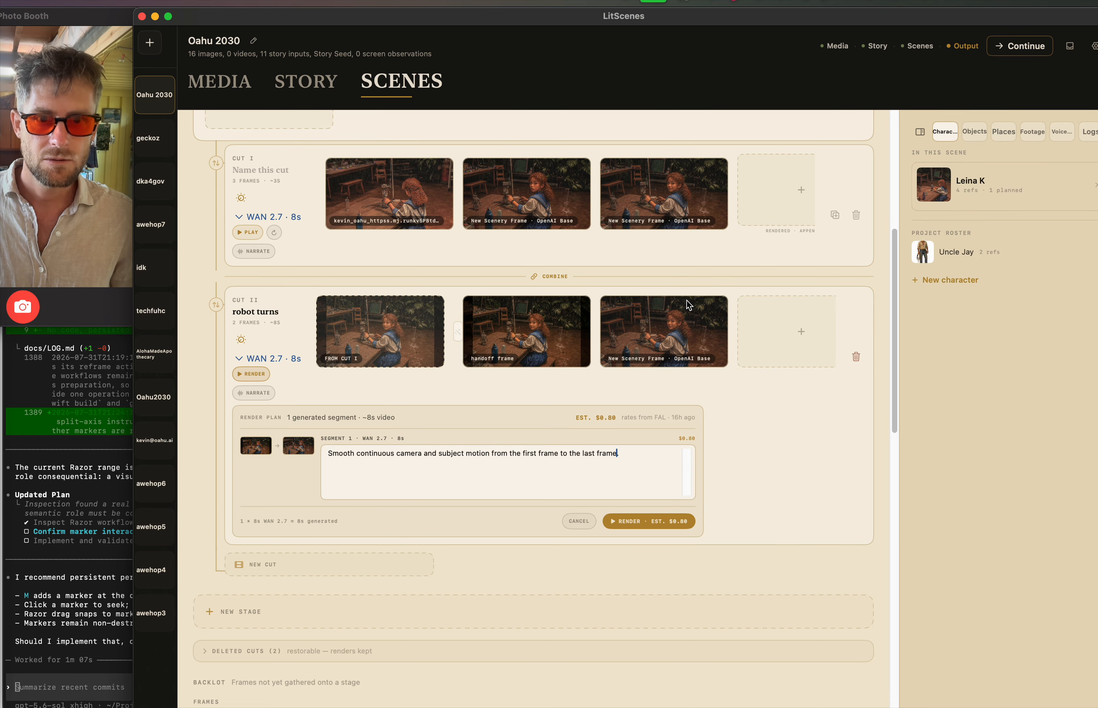
pyautogui.click(683, 323)
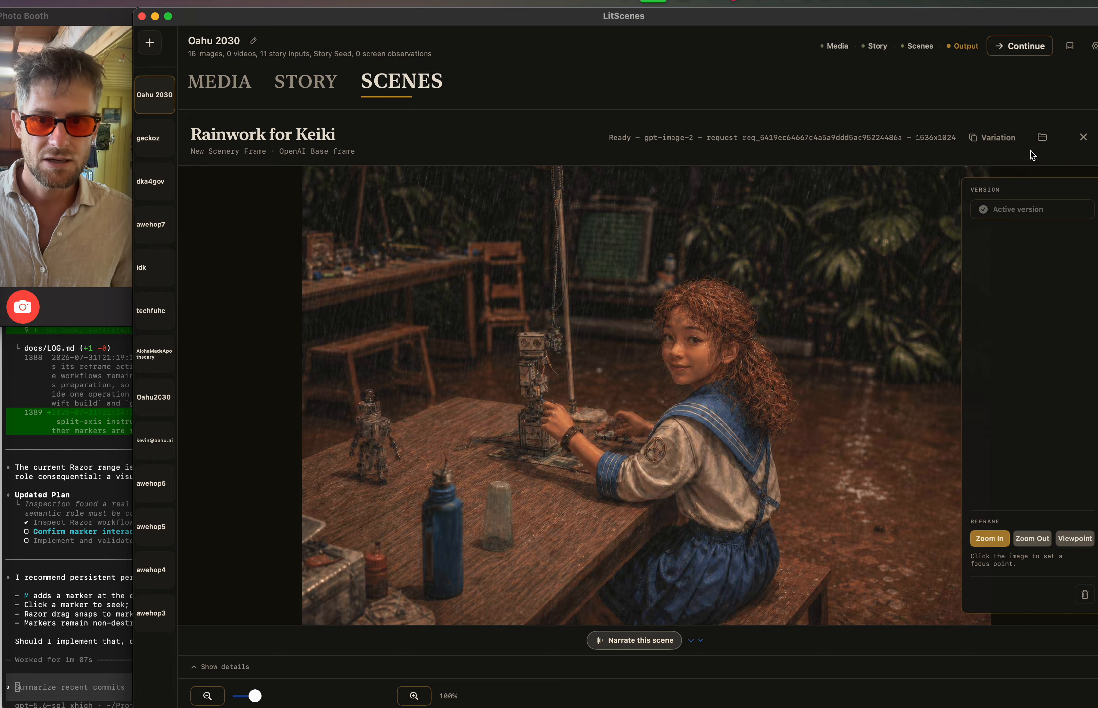
pyautogui.click(1083, 137)
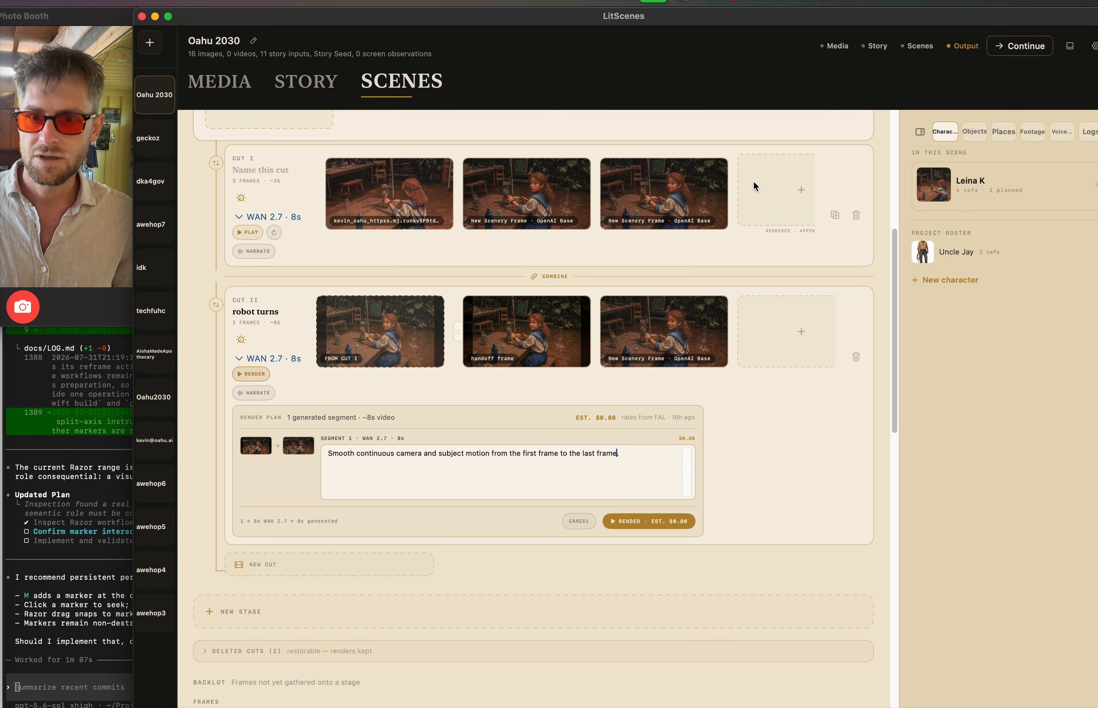
# - Replace the robot turns segment prompt with the first segment prompt from Cut I, "Gentle, smooth and slow subject motion from the first frame to the last frame."
pyautogui.scroll(3, 426, 359)
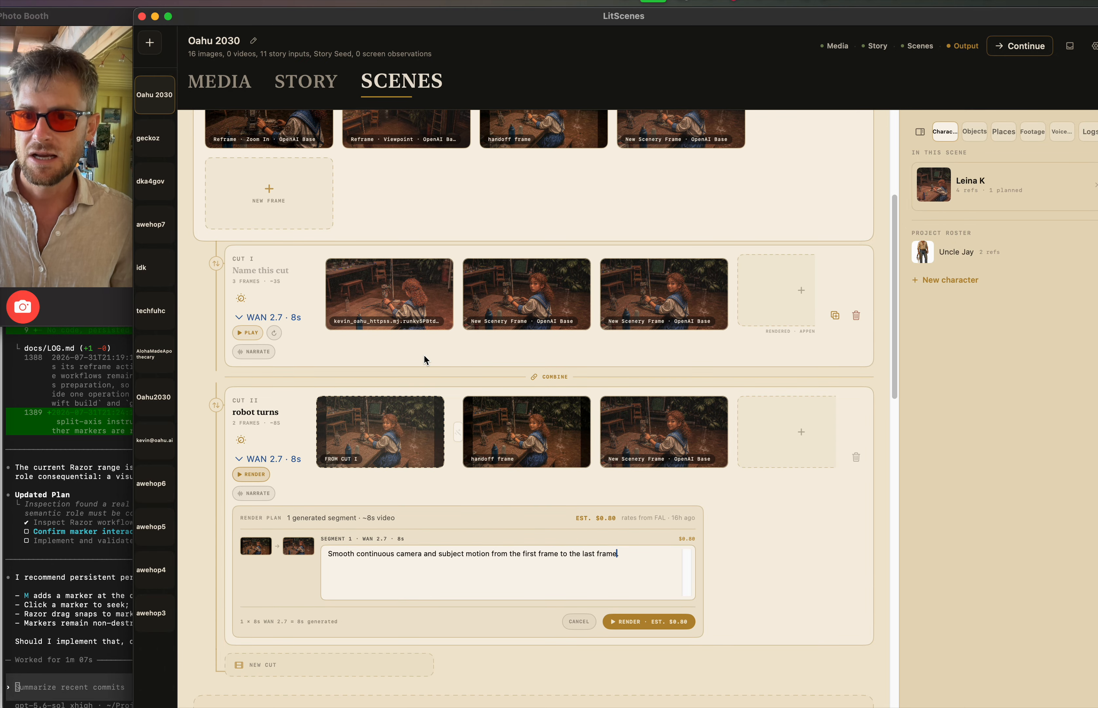
pyautogui.click(249, 332)
pyautogui.moveTo(227, 407)
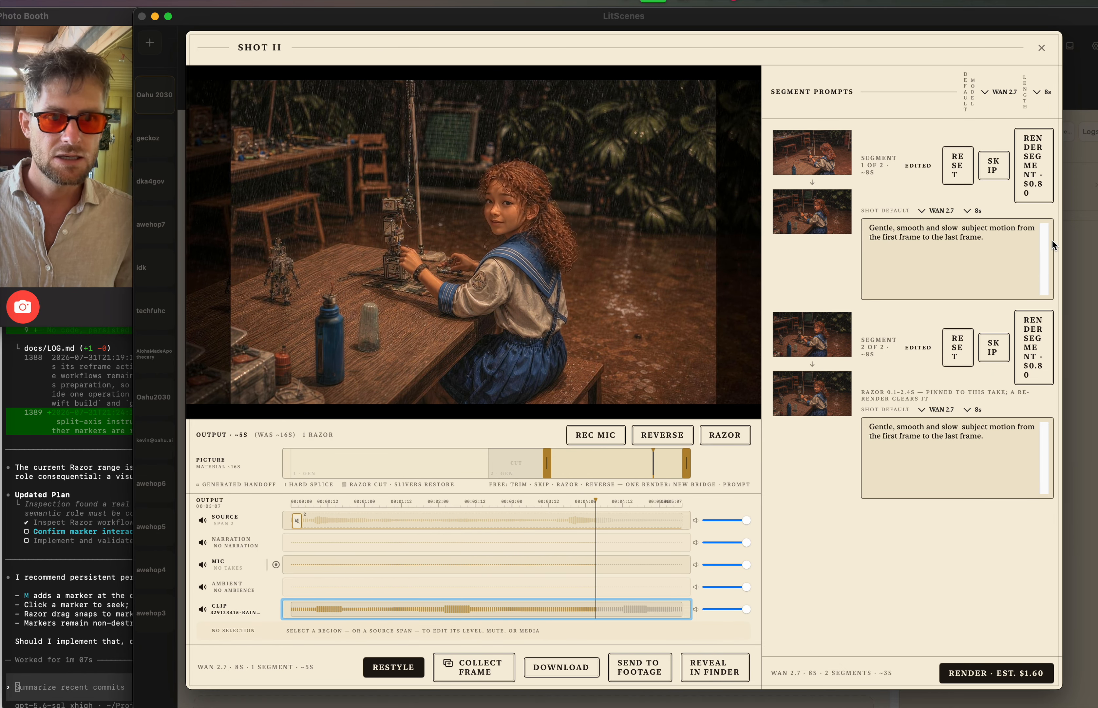
pyautogui.click(995, 237)
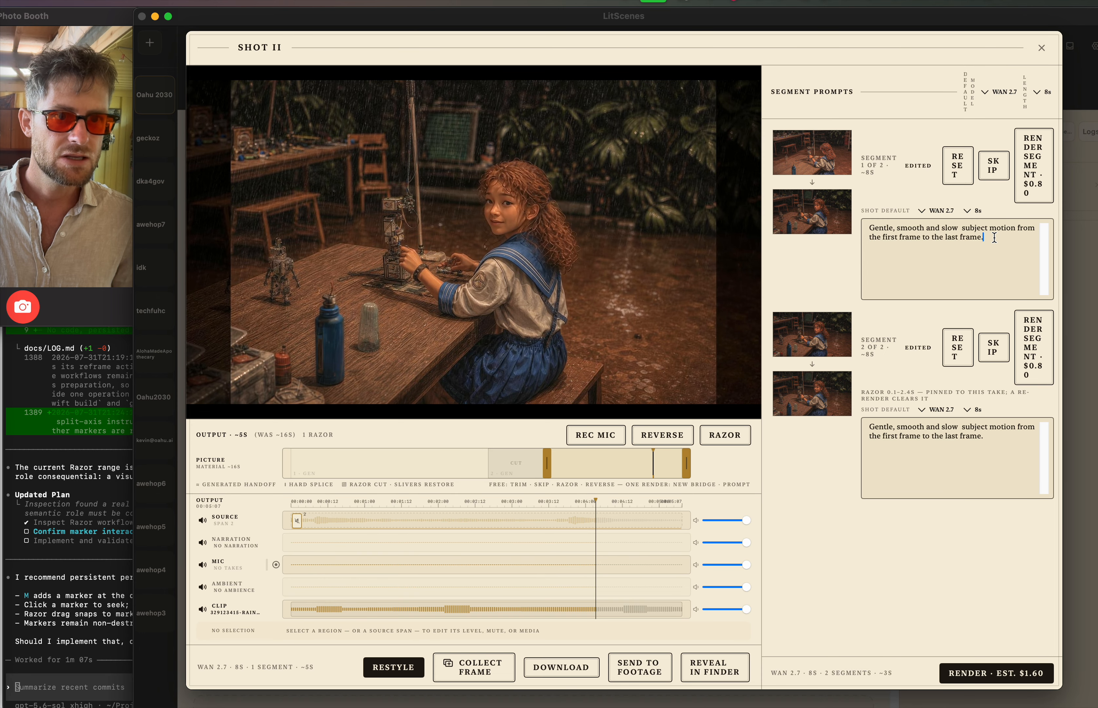
pyautogui.press('super+a')
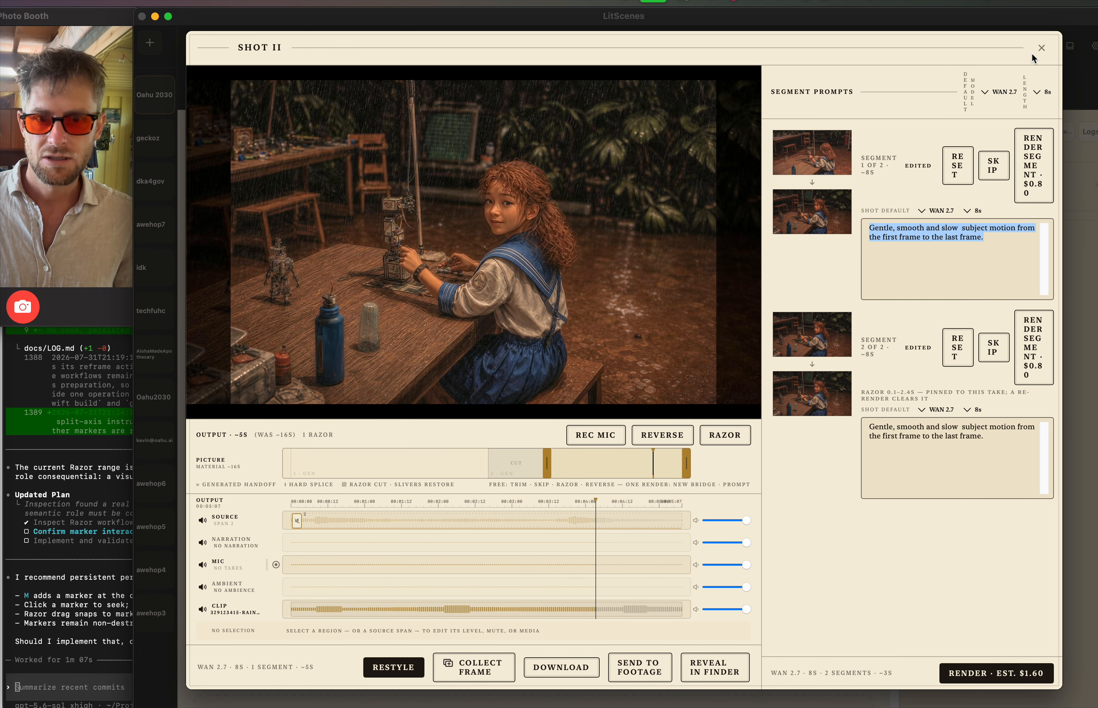
pyautogui.click(1040, 49)
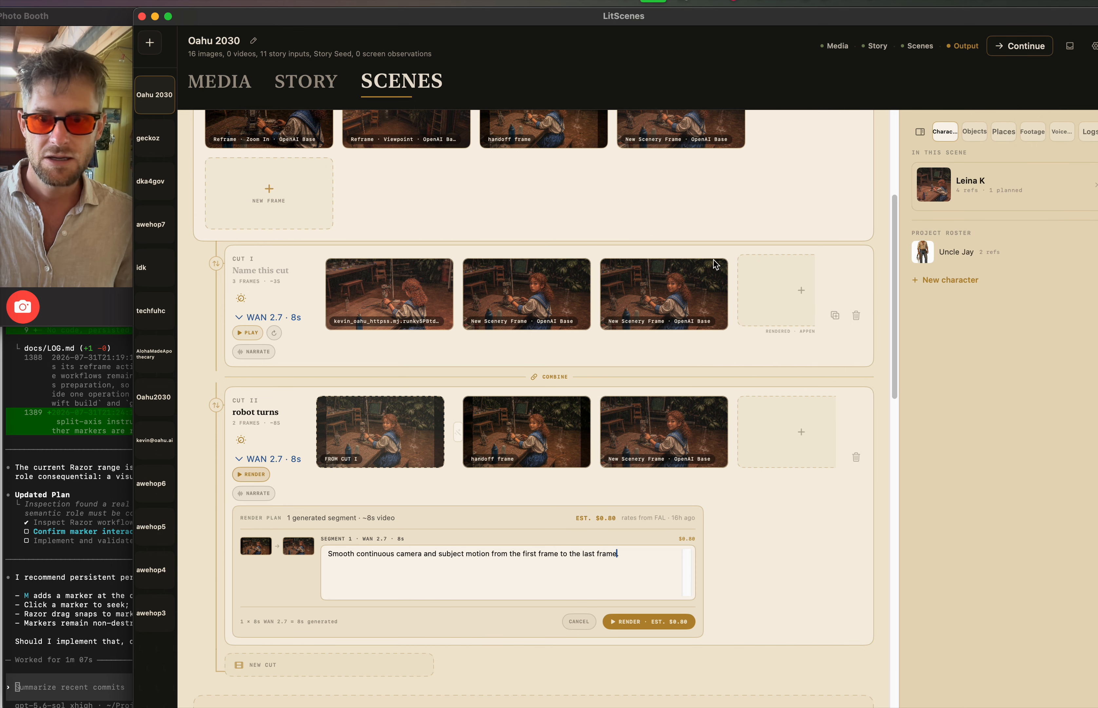
pyautogui.tripleClick(483, 568)
pyautogui.press('super+v')
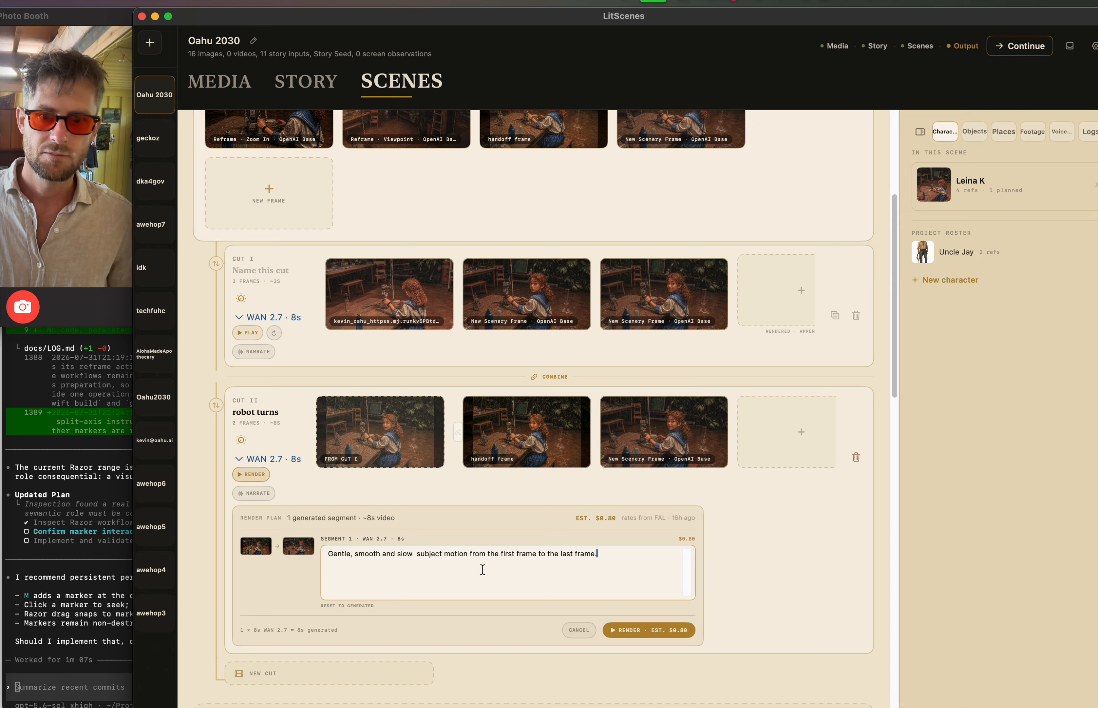
# - Remove the extra space after "slow" in the segment prompt and render the robot turns cut
pyautogui.click(395, 554)
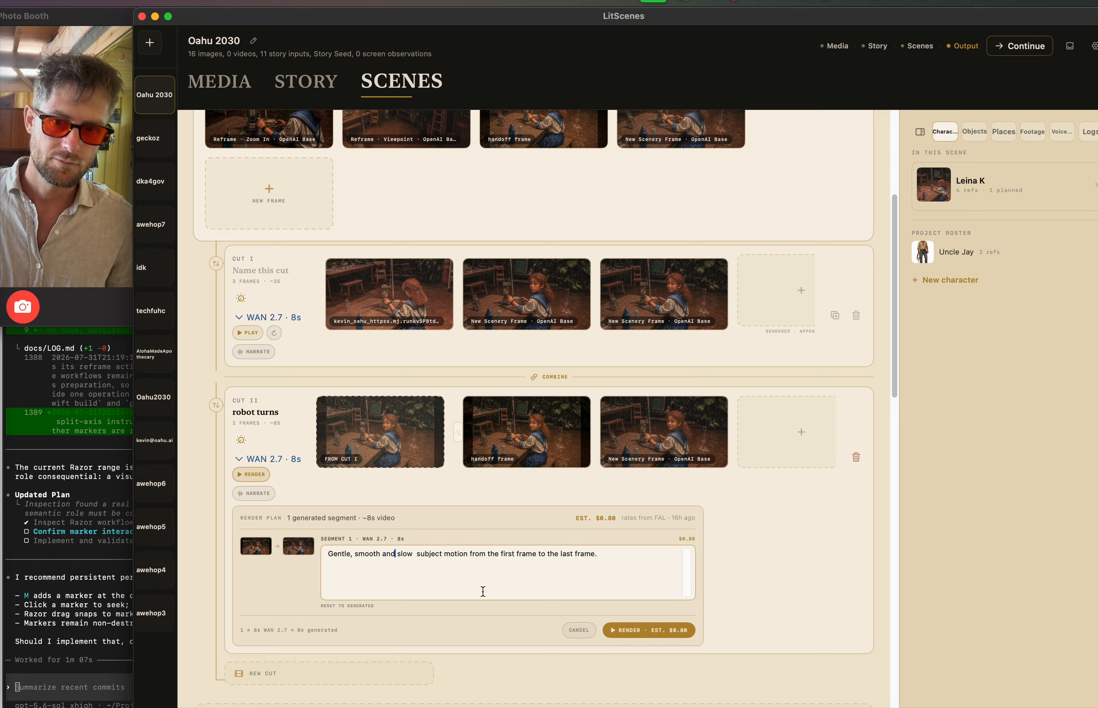
pyautogui.click(417, 558)
pyautogui.click(408, 555)
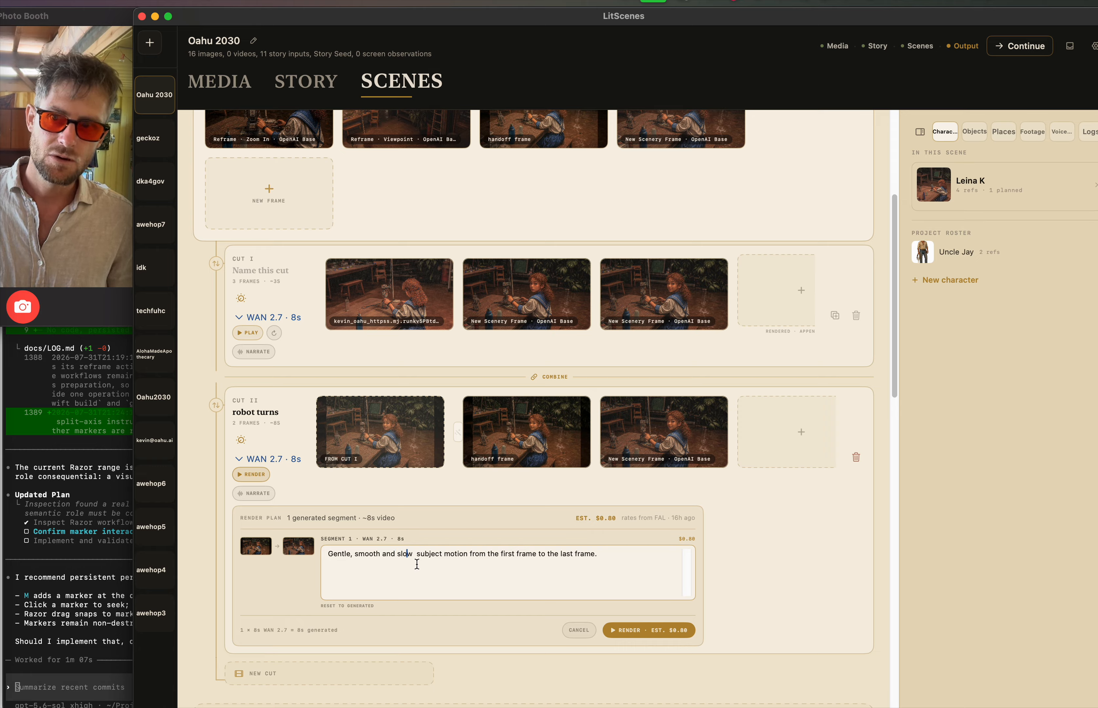
pyautogui.press('Right')
pyautogui.press('Delete')
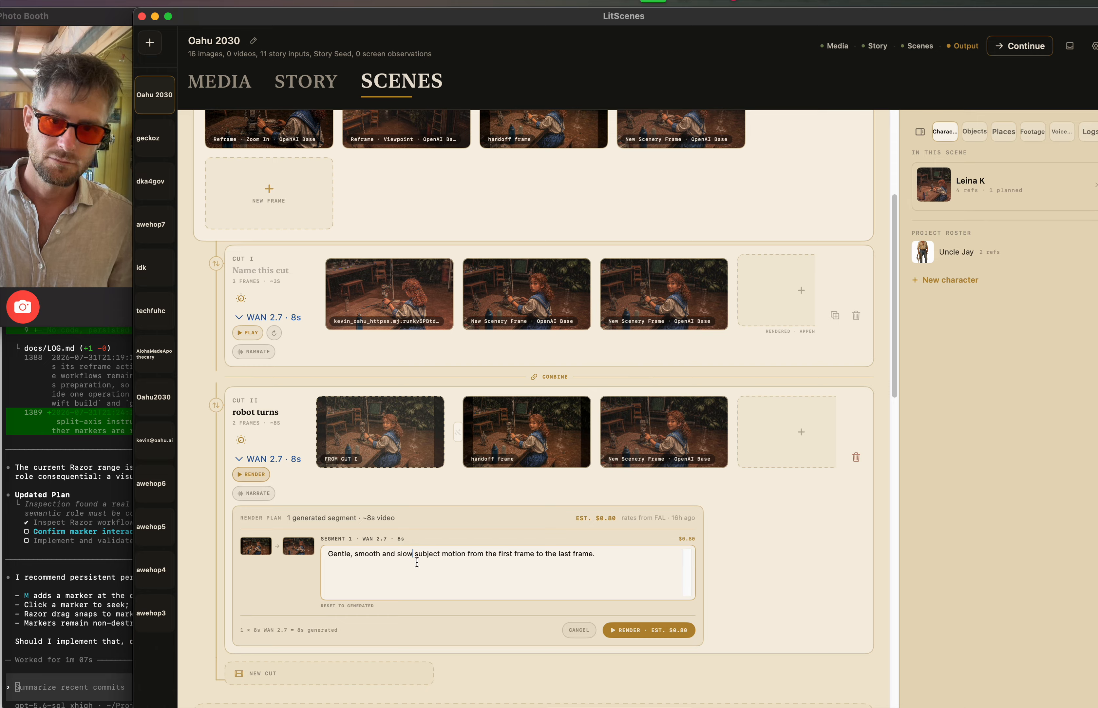
pyautogui.click(645, 631)
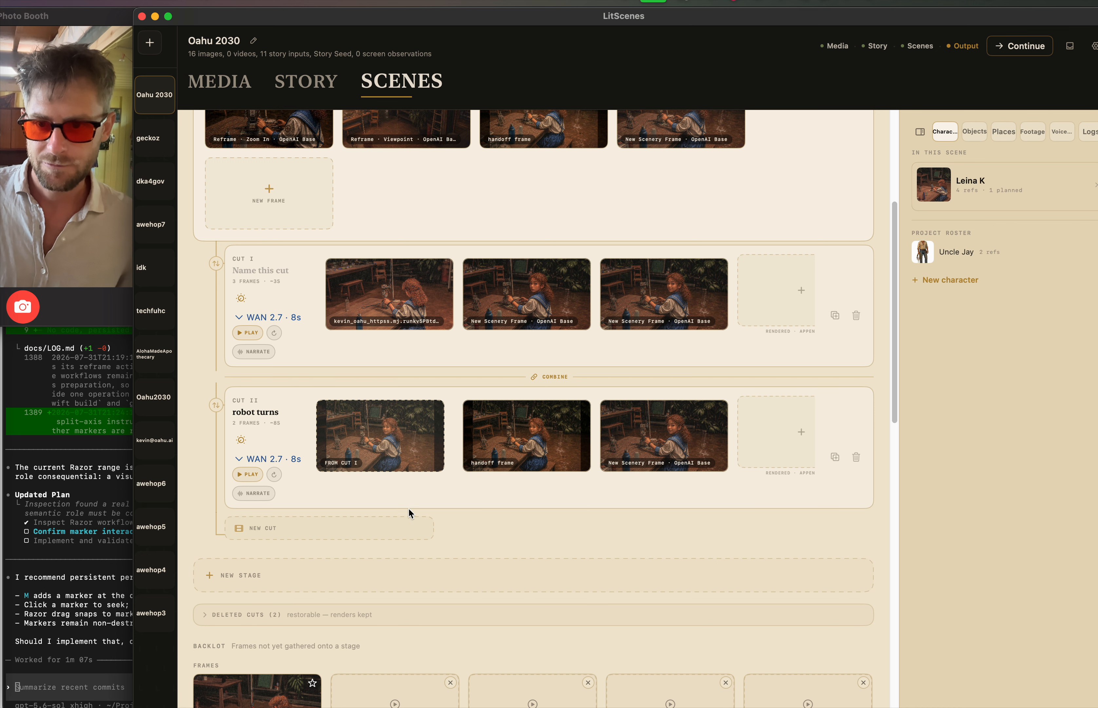
# - Play the rendered robot turns shot, scrub through its second half to check the motion, and close it
pyautogui.click(244, 475)
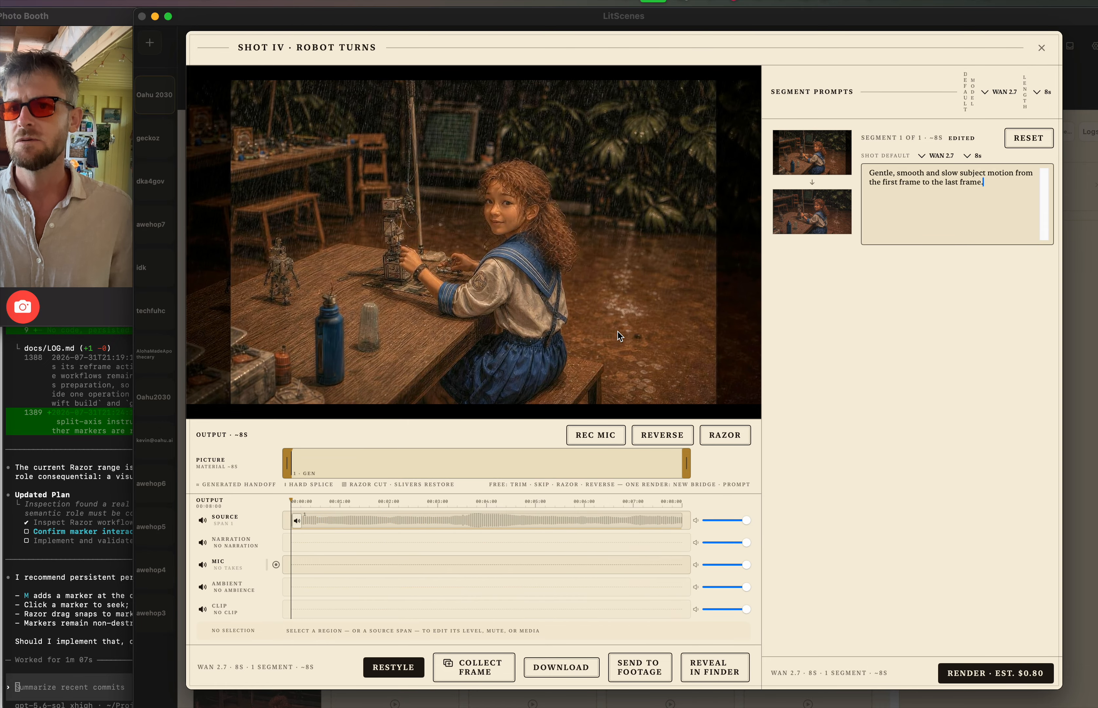
pyautogui.click(542, 405)
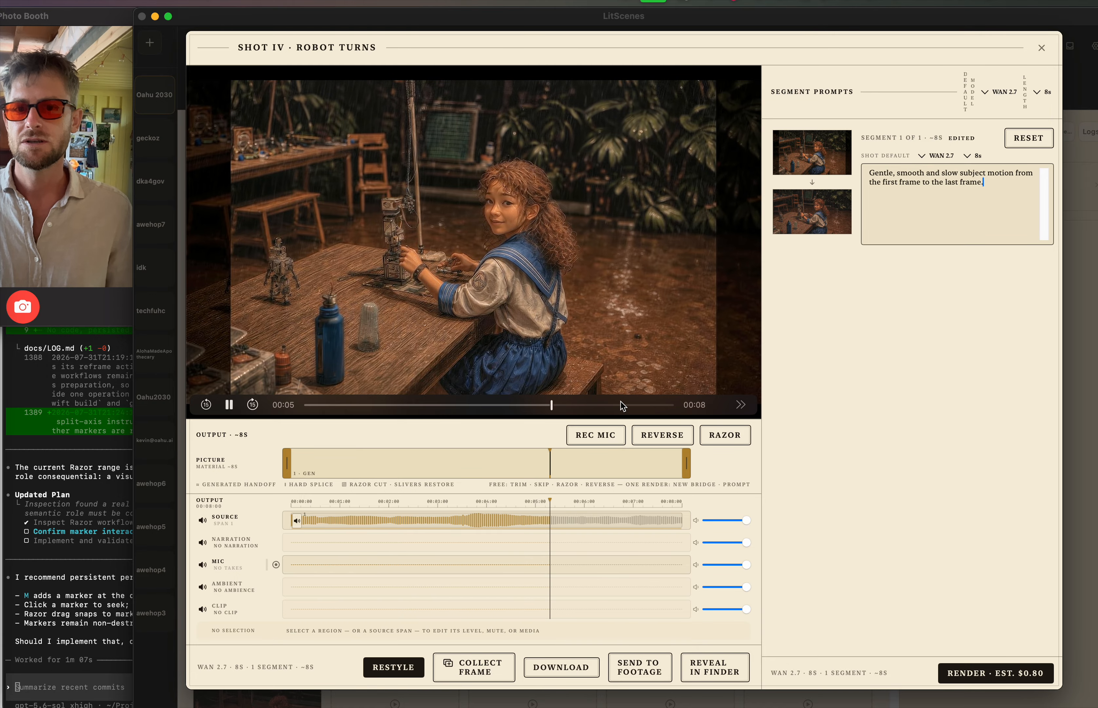
pyautogui.click(495, 405)
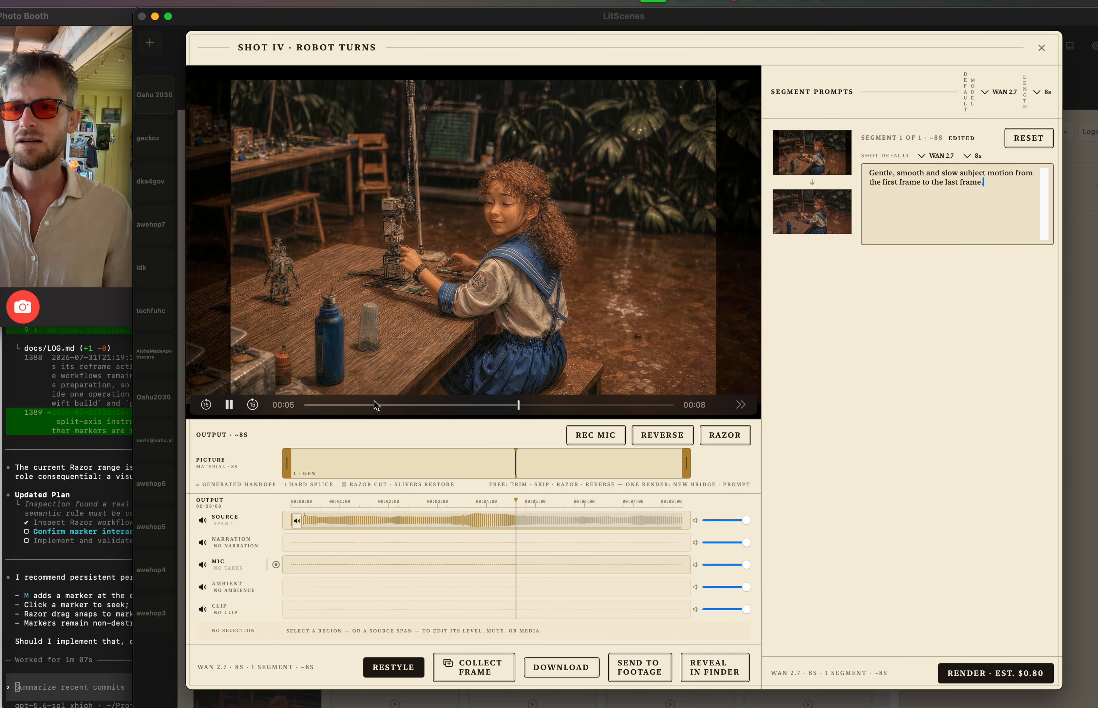
pyautogui.click(230, 405)
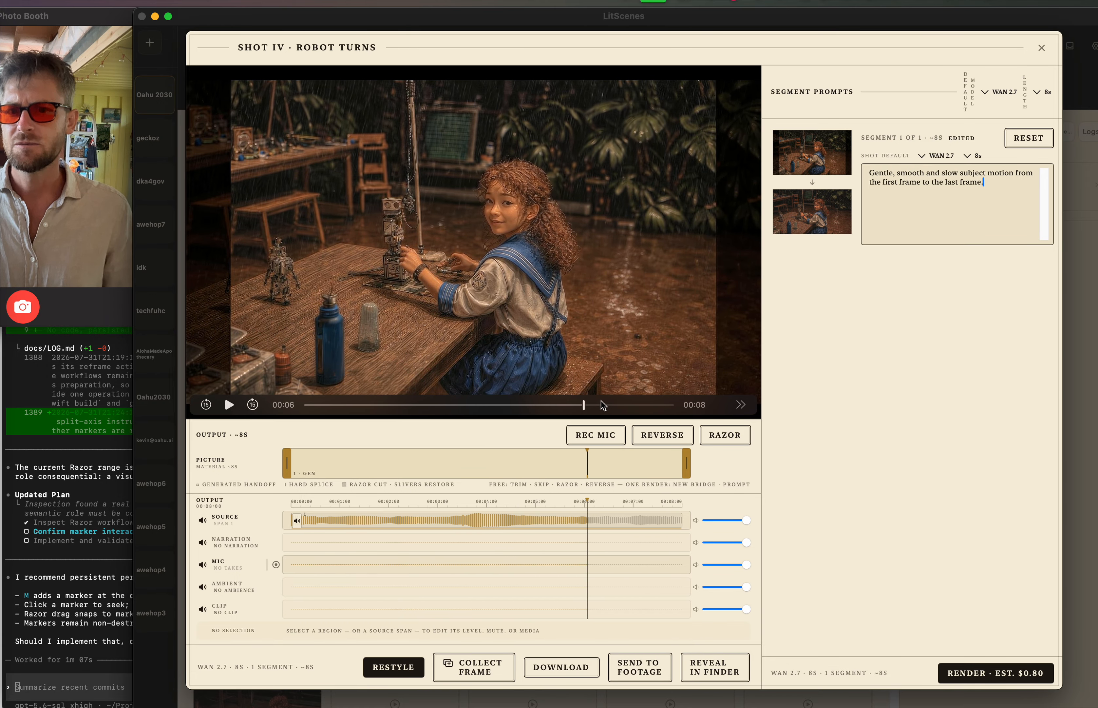
pyautogui.moveTo(583, 405)
pyautogui.mouseDown()
pyautogui.moveTo(460, 405)
pyautogui.moveTo(570, 405)
pyautogui.moveTo(454, 415)
pyautogui.moveTo(696, 411)
pyautogui.moveTo(418, 407)
pyautogui.moveTo(604, 404)
pyautogui.moveTo(421, 404)
pyautogui.moveTo(567, 405)
pyautogui.mouseUp()
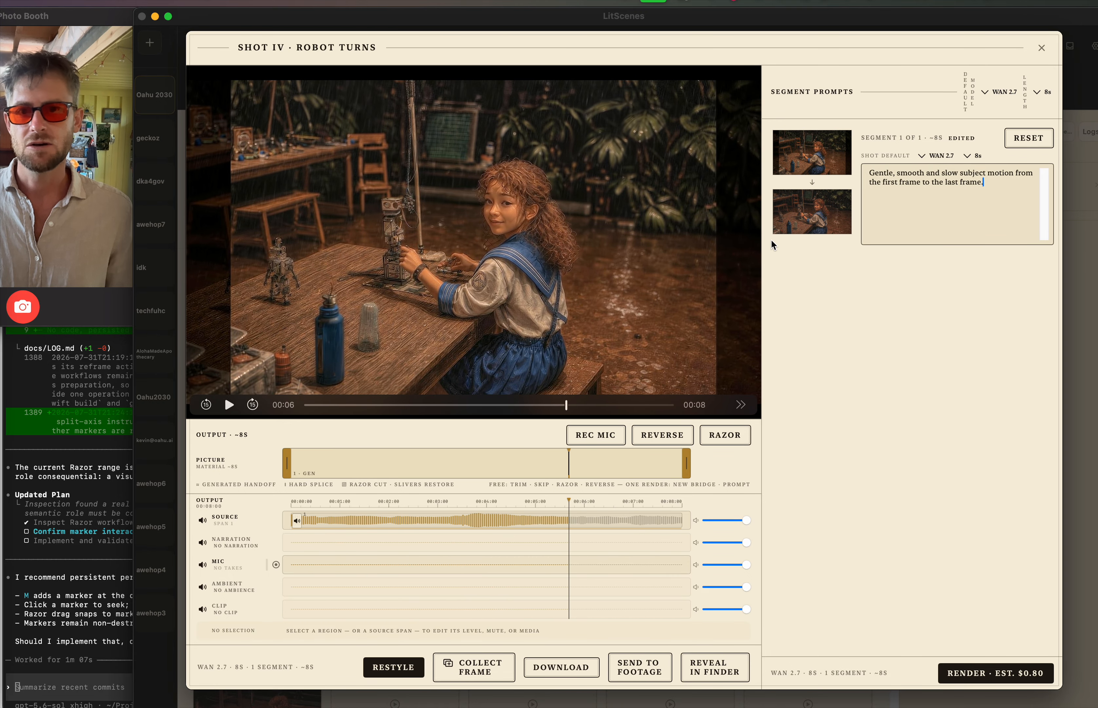
pyautogui.press('super+a')
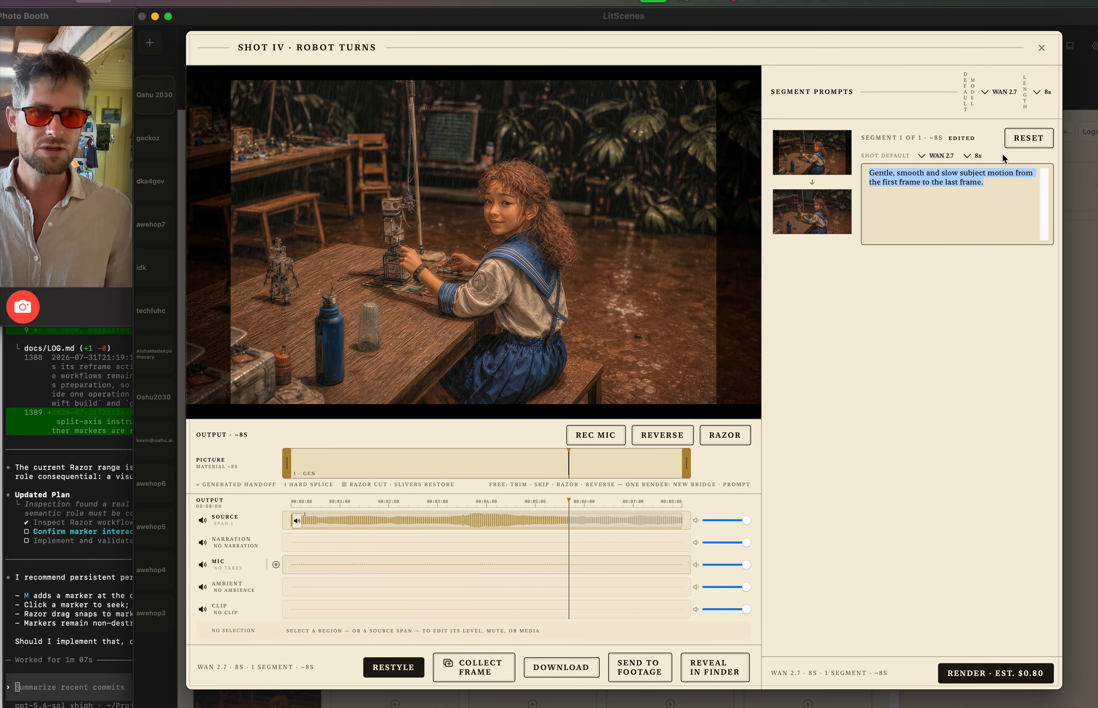
pyautogui.click(1042, 48)
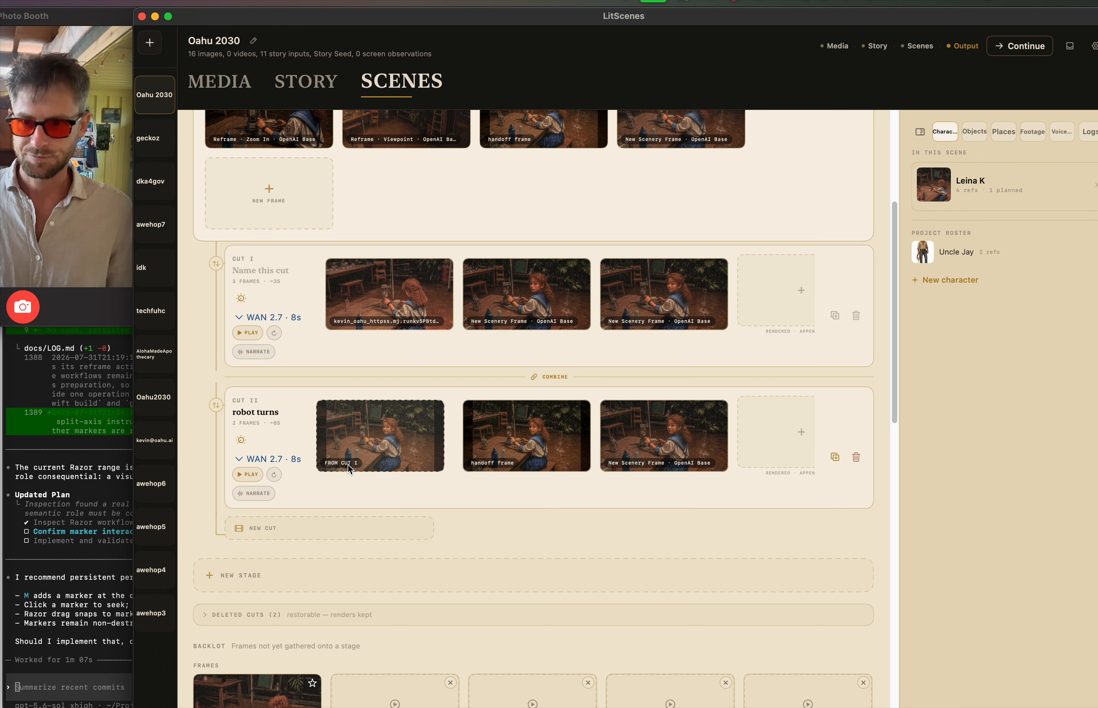
# - Replace the robot turns segment prompt with "The robot turns its head, slowly"
pyautogui.click(248, 475)
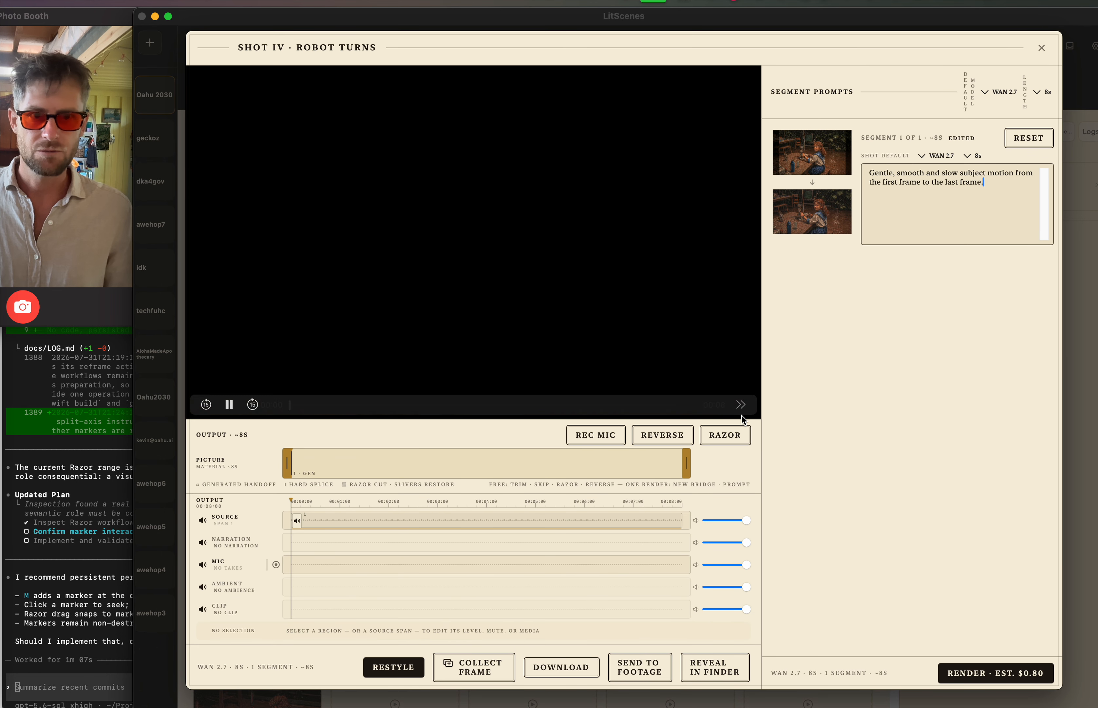
pyautogui.click(942, 202)
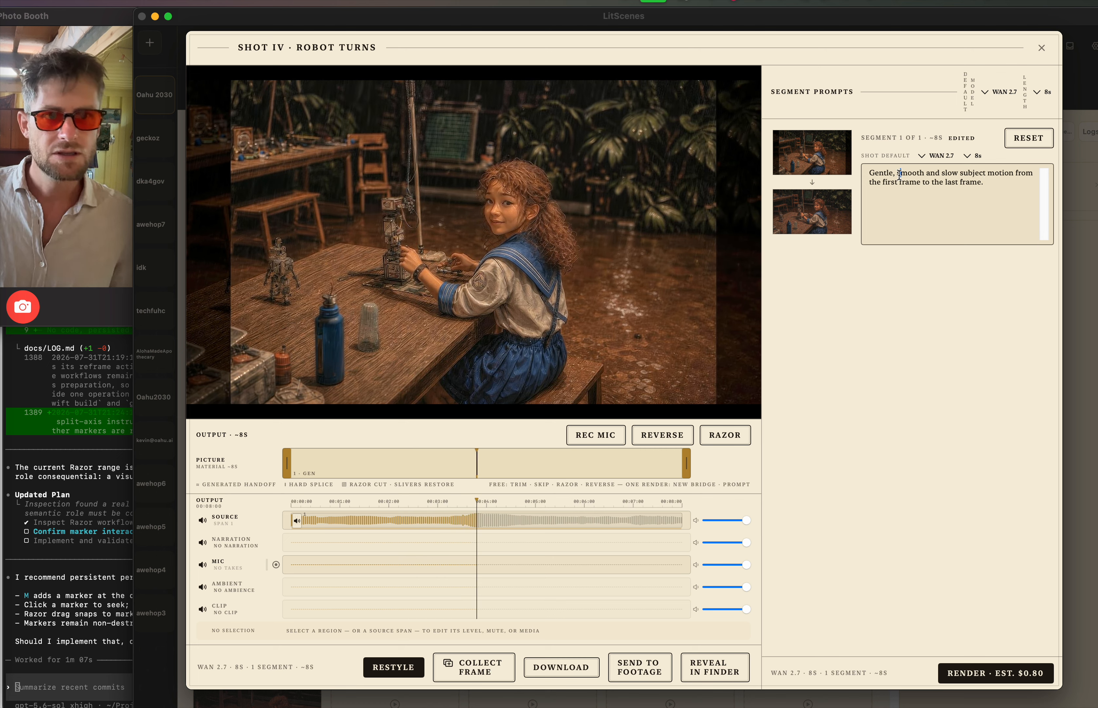
pyautogui.click(870, 173)
pyautogui.write('The robot turns')
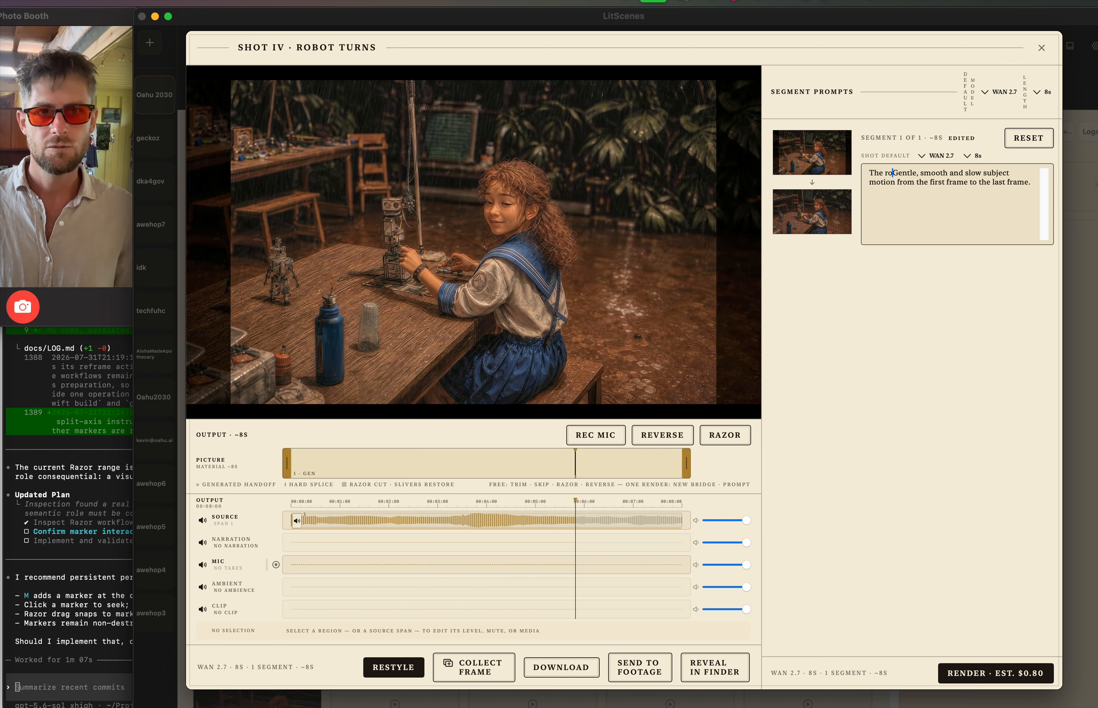
pyautogui.write(' its hea')
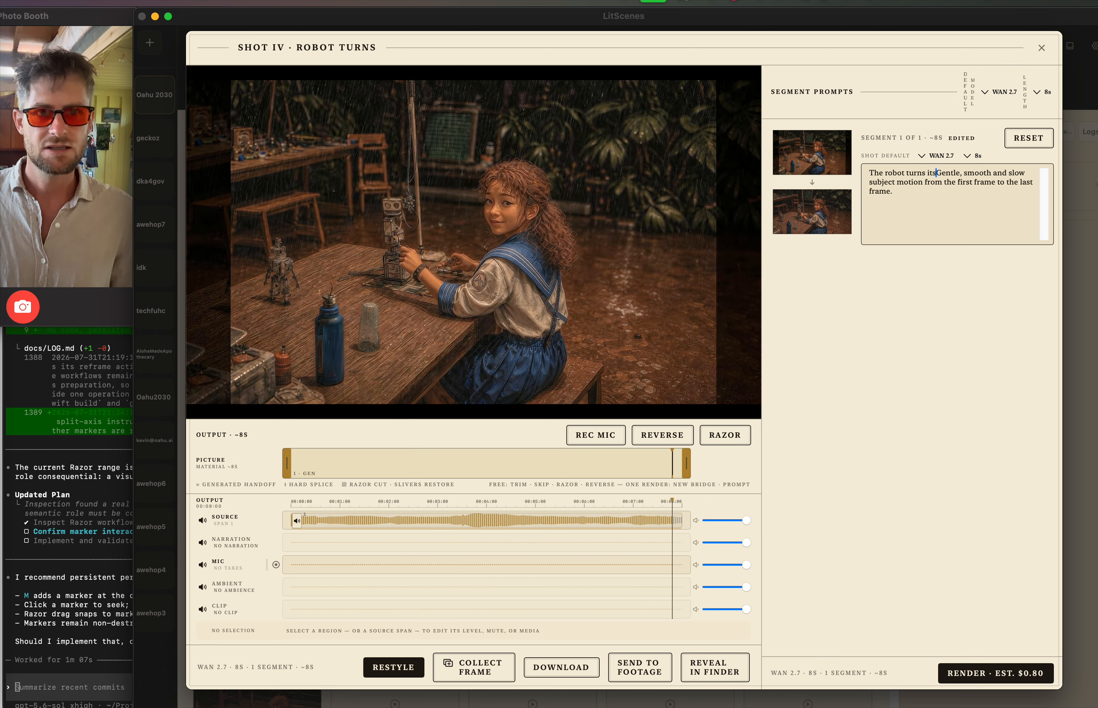
pyautogui.write('d, slowly')
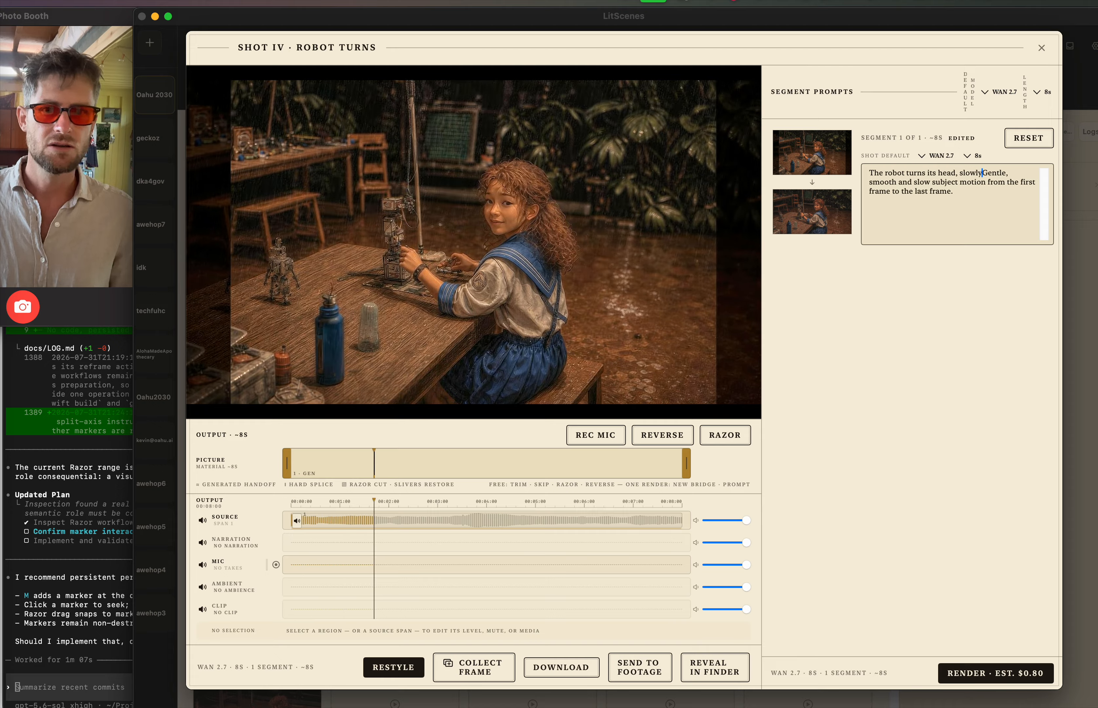
pyautogui.hotkey('alt', 'shift', 'Right')
pyautogui.hotkey('alt', 'shift', 'Right')
pyautogui.hotkey('alt', 'shift', 'Right')
pyautogui.hotkey('alt', 'shift', 'Right')
pyautogui.hotkey('alt', 'shift', 'Right')
pyautogui.hotkey('alt', 'shift', 'Right')
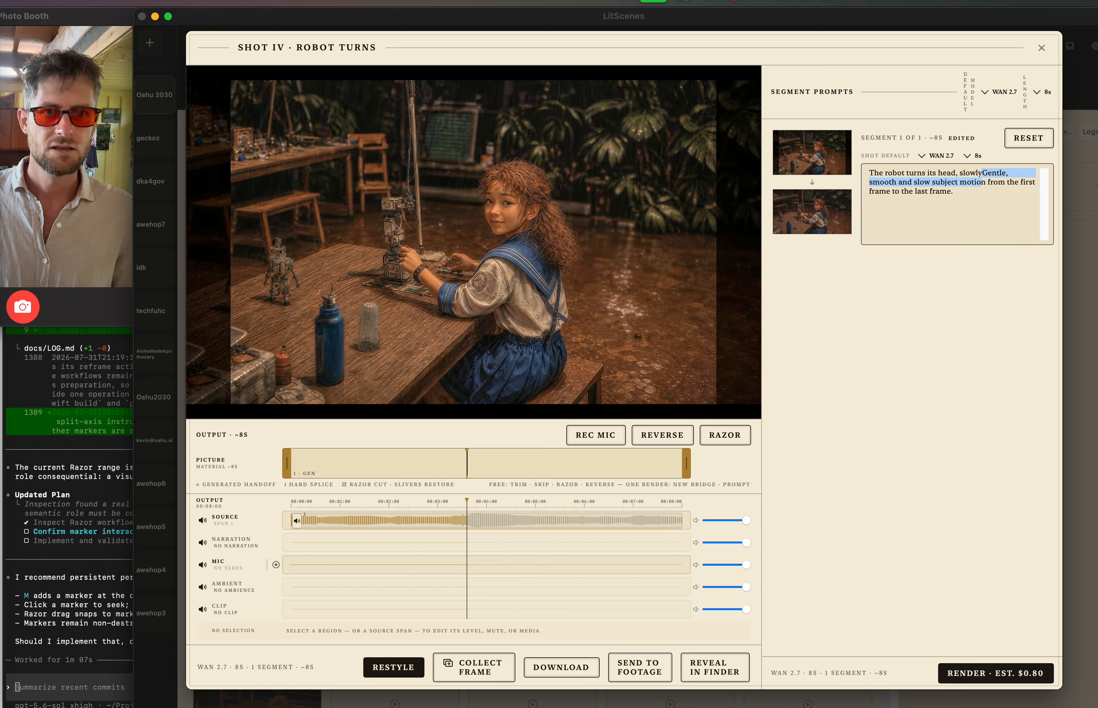
pyautogui.press('super+shift+Down')
pyautogui.press('BackSpace')
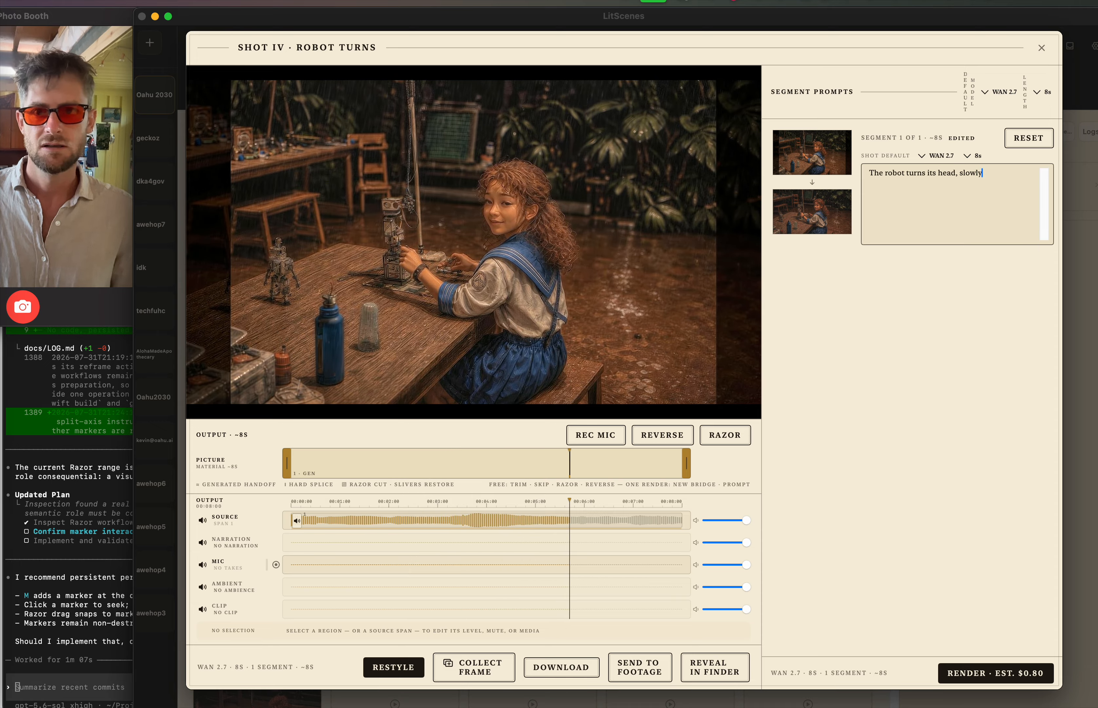
# - Extend the segment prompt with "to look at the camera and smile subtly" and render the robot turns cut
pyautogui.write('to loo')
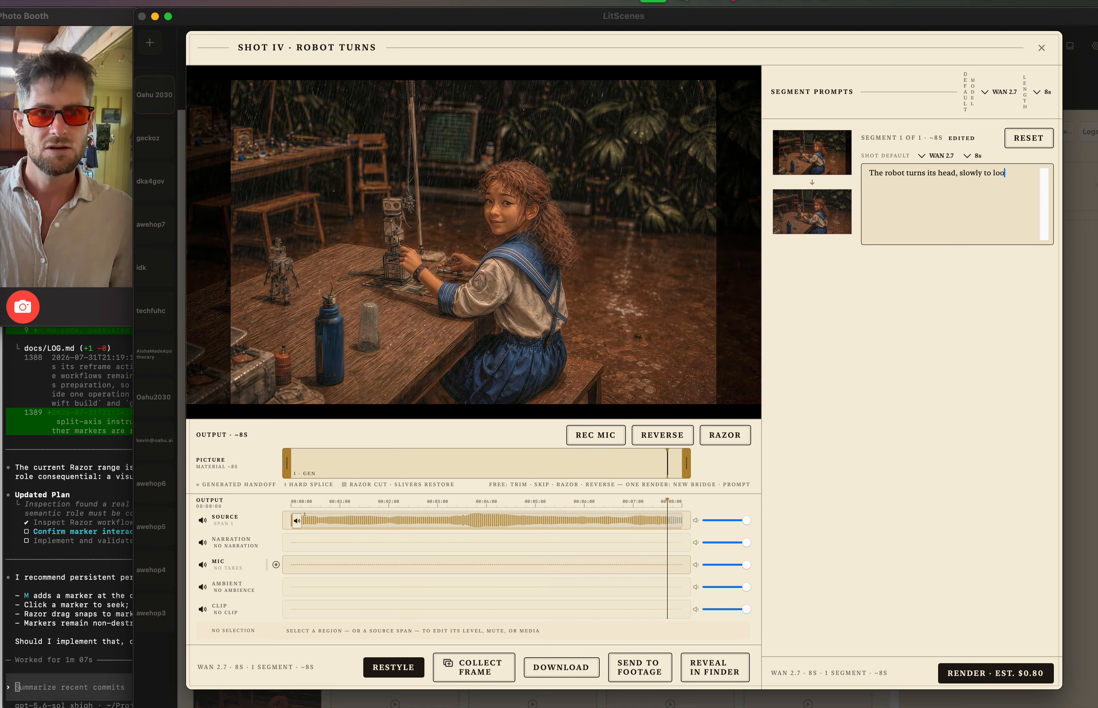
pyautogui.write('k at the camera')
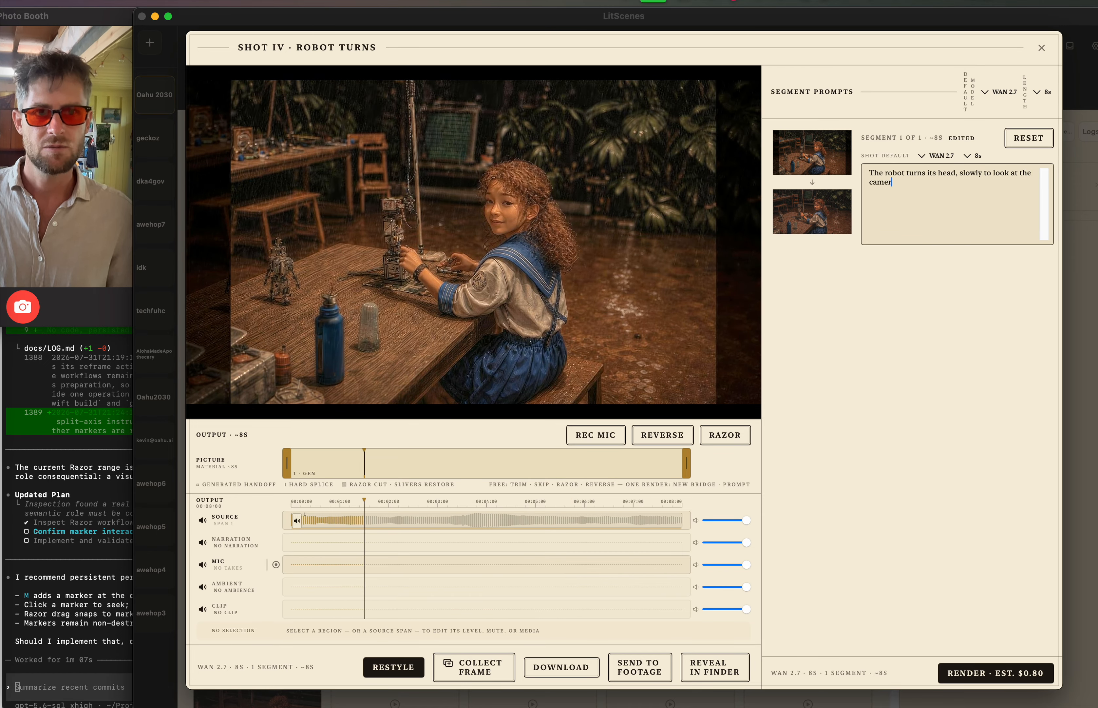
pyautogui.hotkey('alt', 'Right')
pyautogui.hotkey('alt', 'Right')
pyautogui.hotkey('alt', 'Right')
pyautogui.hotkey('alt', 'Right')
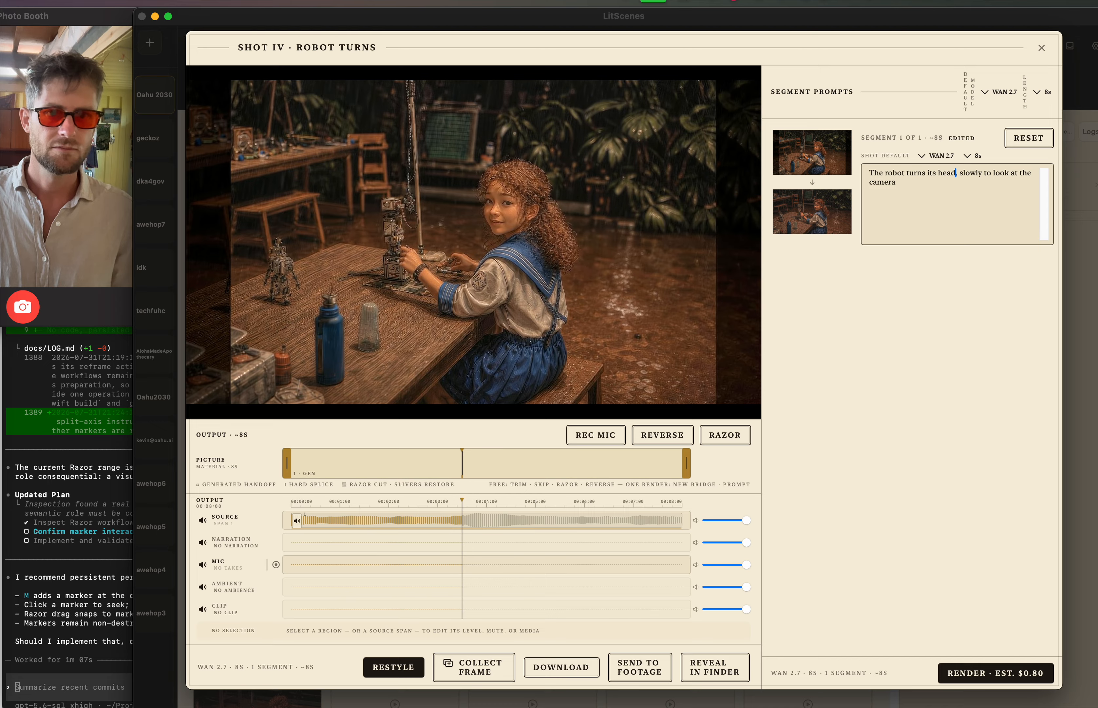
pyautogui.press('Down')
pyautogui.write('and smile')
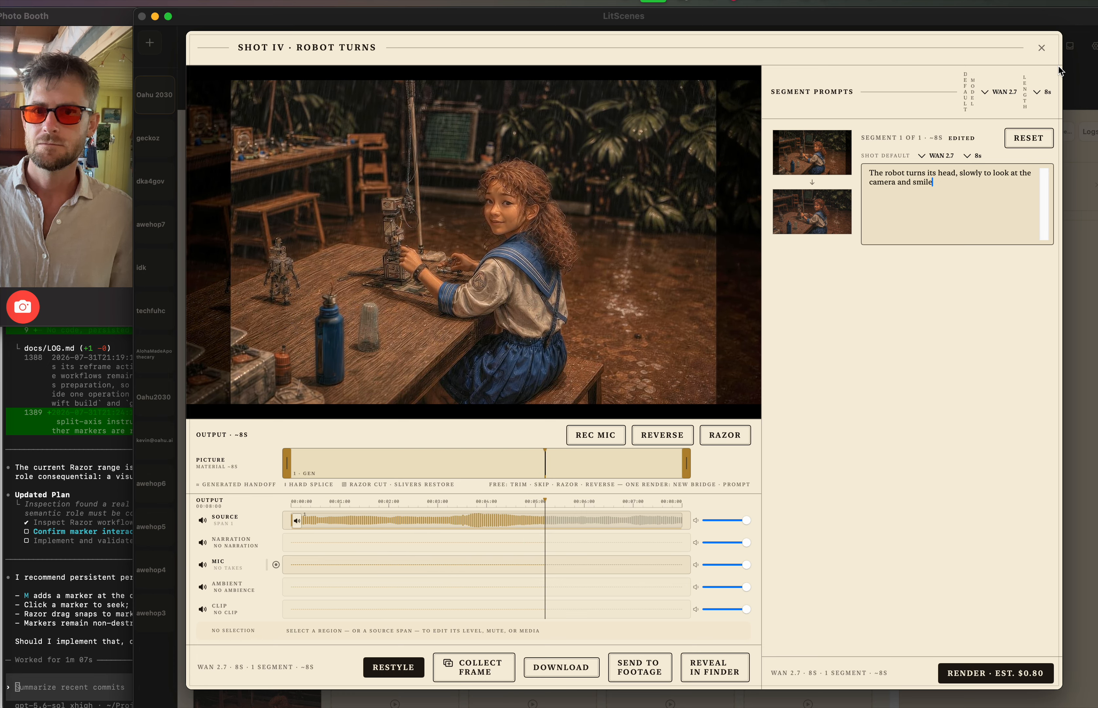
pyautogui.write('subtly')
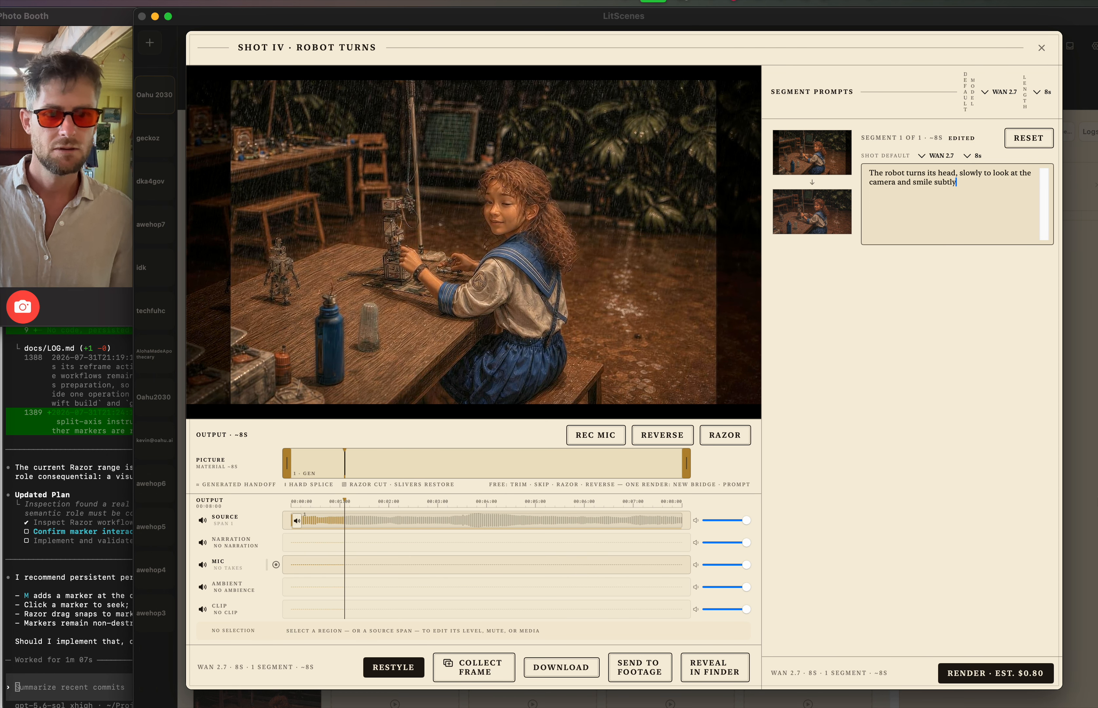
pyautogui.click(998, 677)
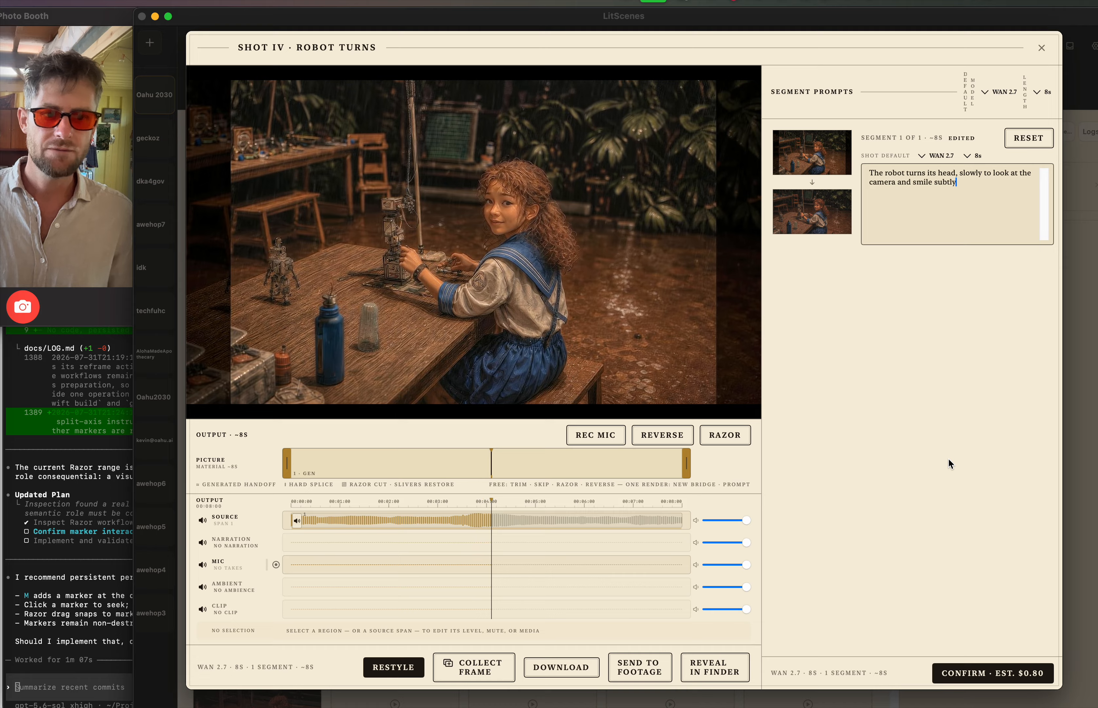
pyautogui.click(979, 674)
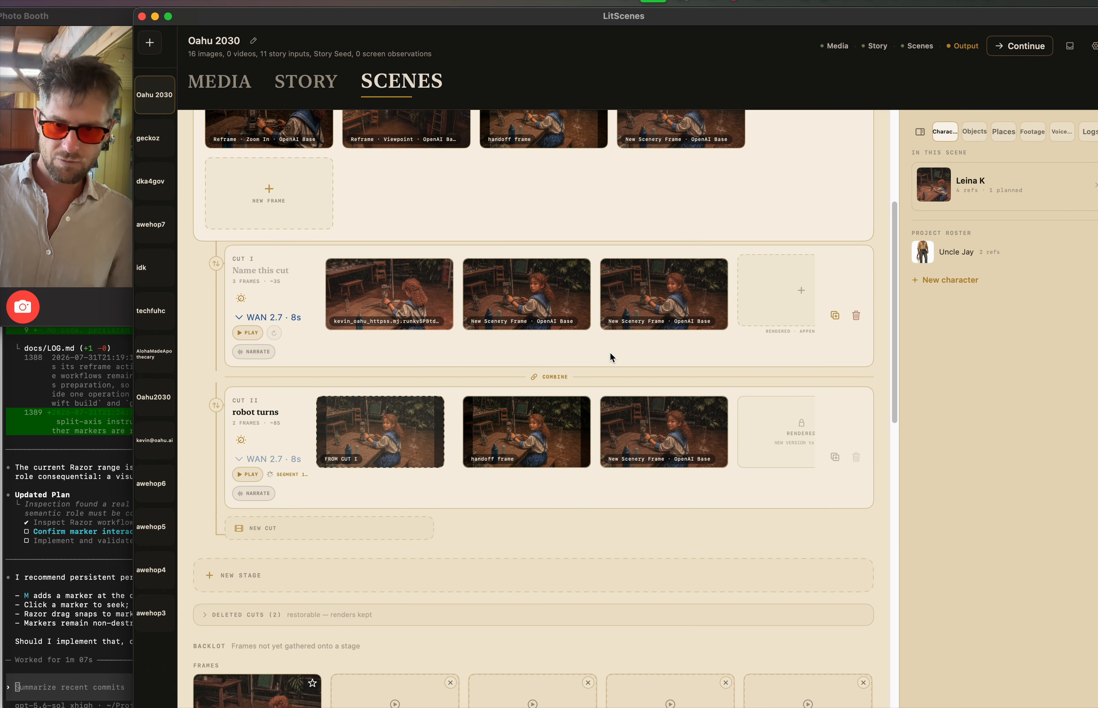
# - Review the existing robot turns take, replay the opening seconds of the Cut I shot to check its motion, and close it
pyautogui.click(247, 472)
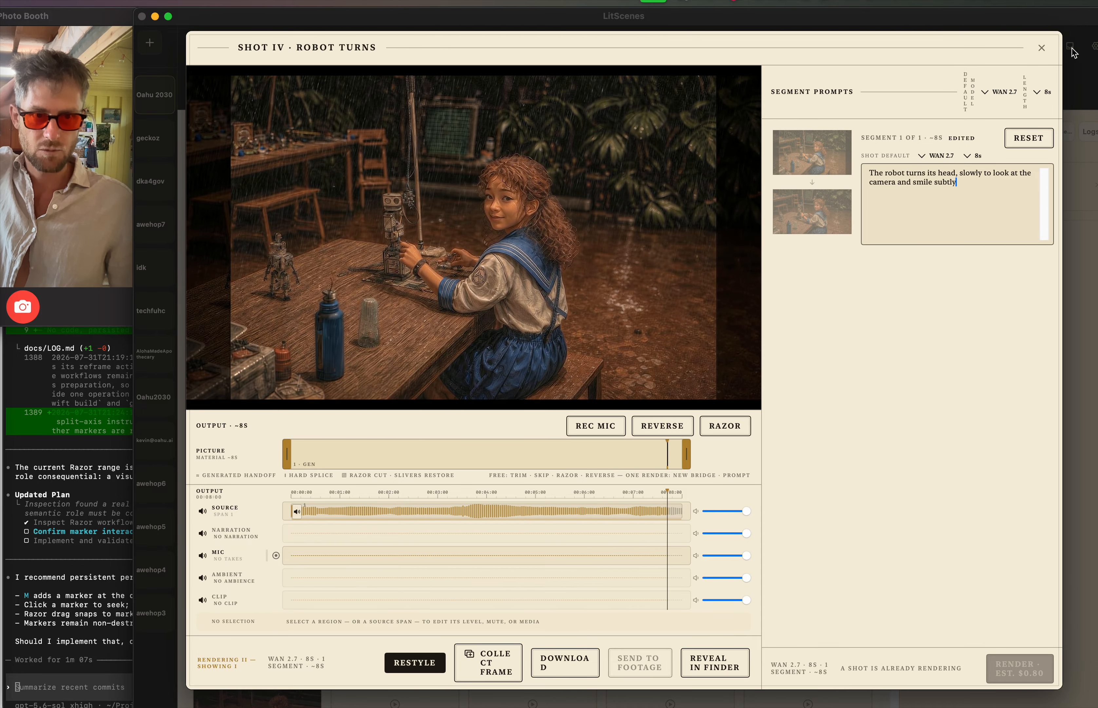
pyautogui.click(1044, 52)
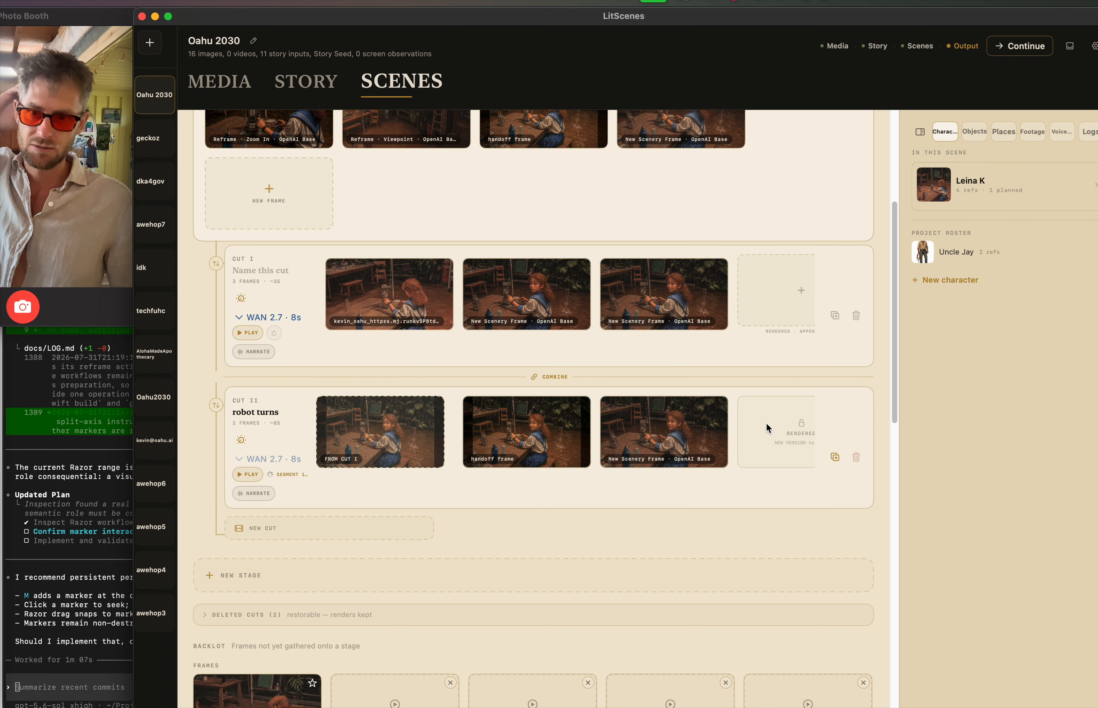
pyautogui.click(247, 333)
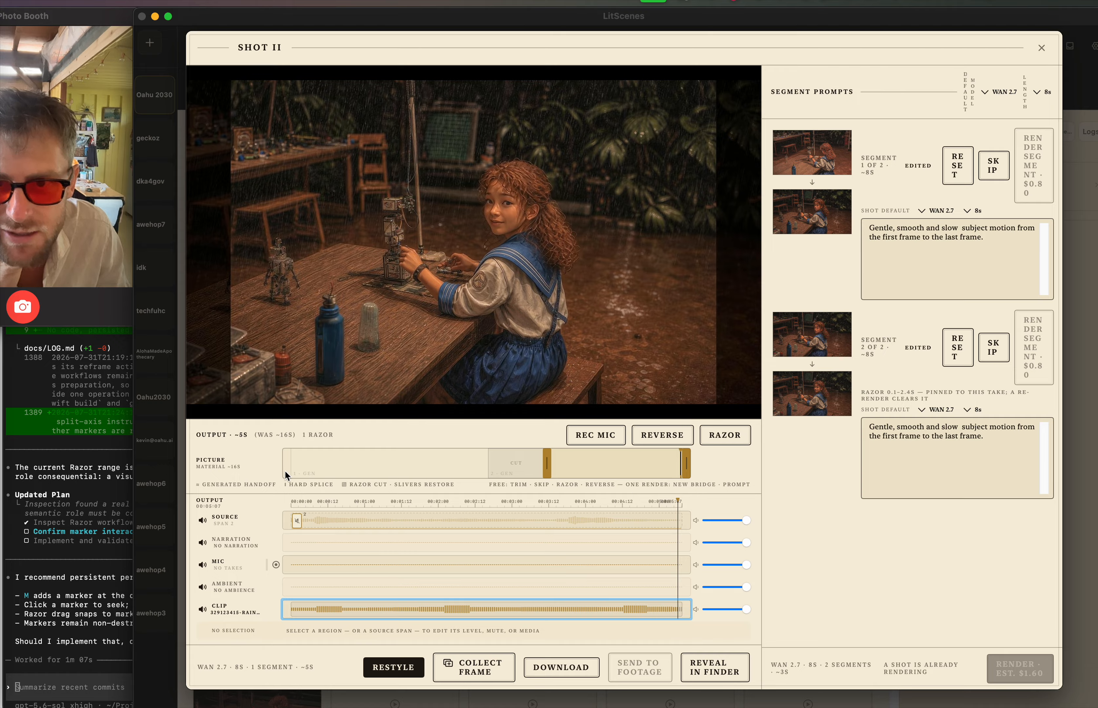
pyautogui.click(229, 404)
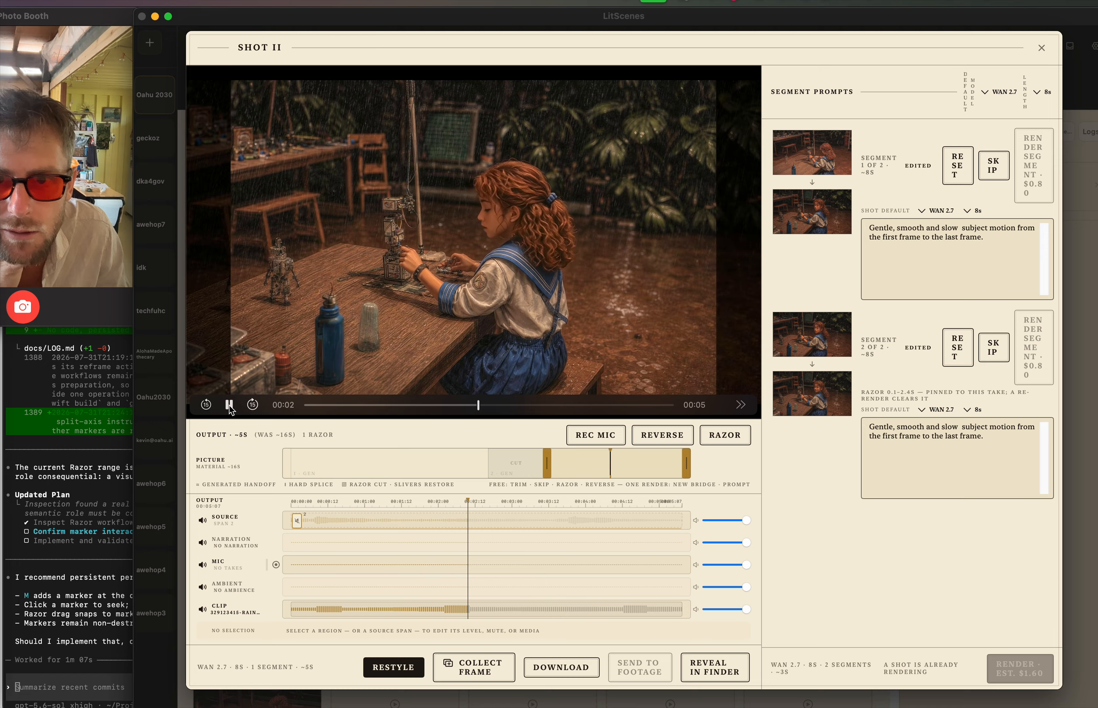
pyautogui.click(229, 404)
pyautogui.click(341, 405)
pyautogui.click(229, 404)
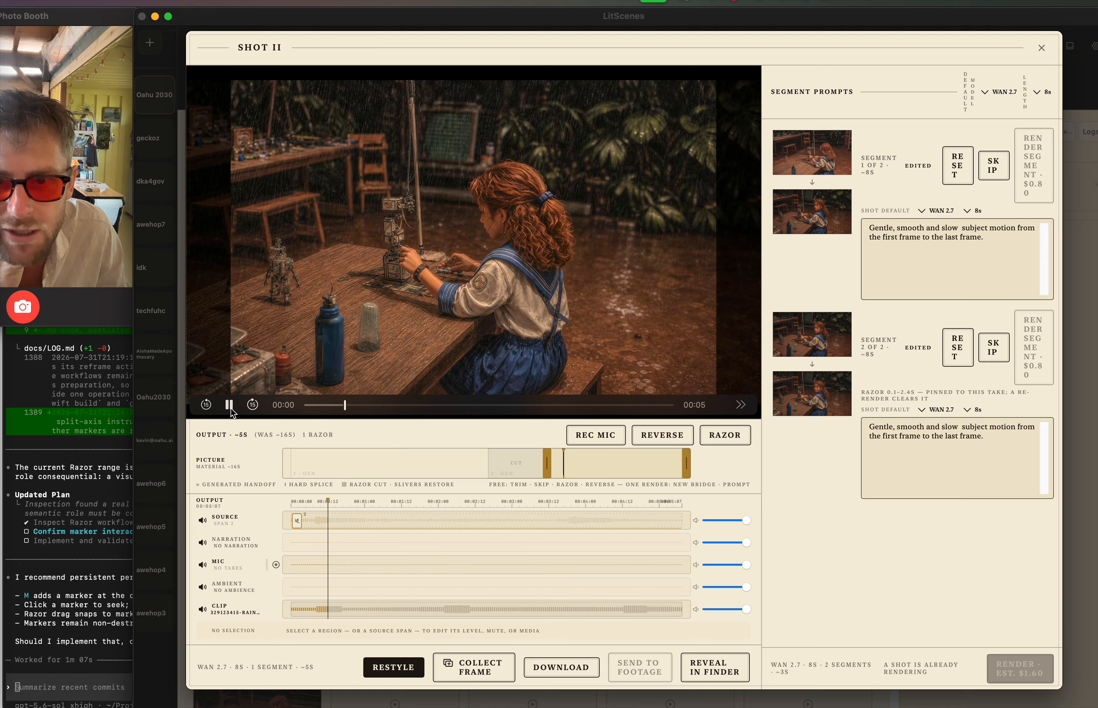
pyautogui.click(229, 404)
pyautogui.click(306, 406)
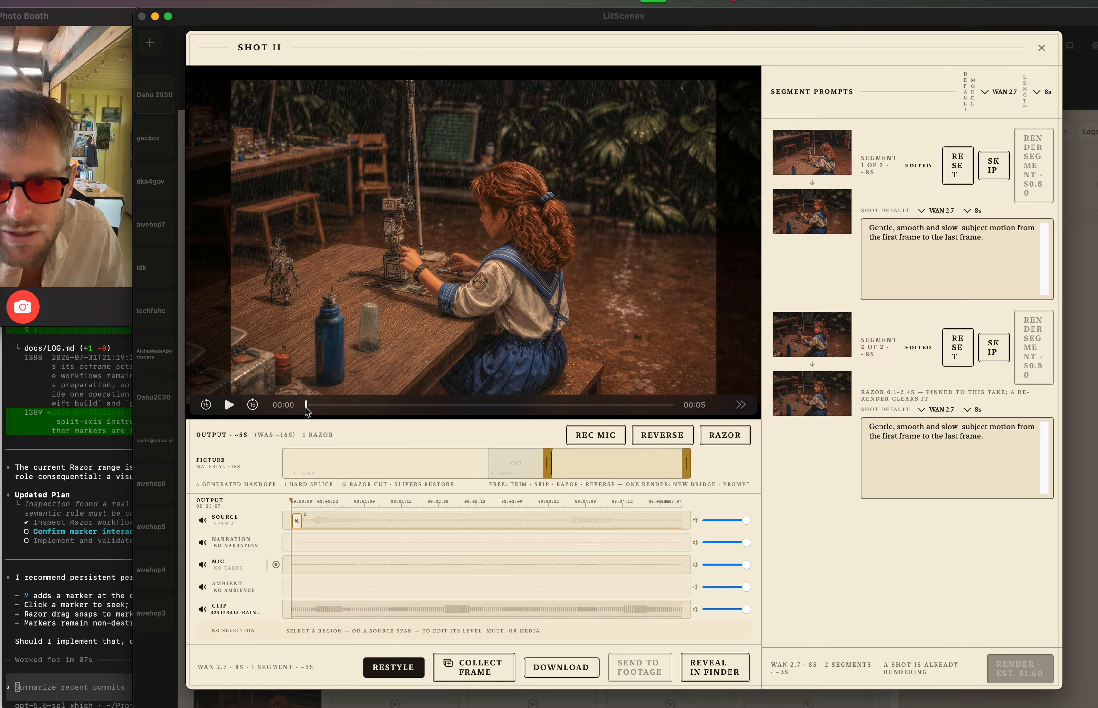
pyautogui.click(229, 405)
pyautogui.click(233, 407)
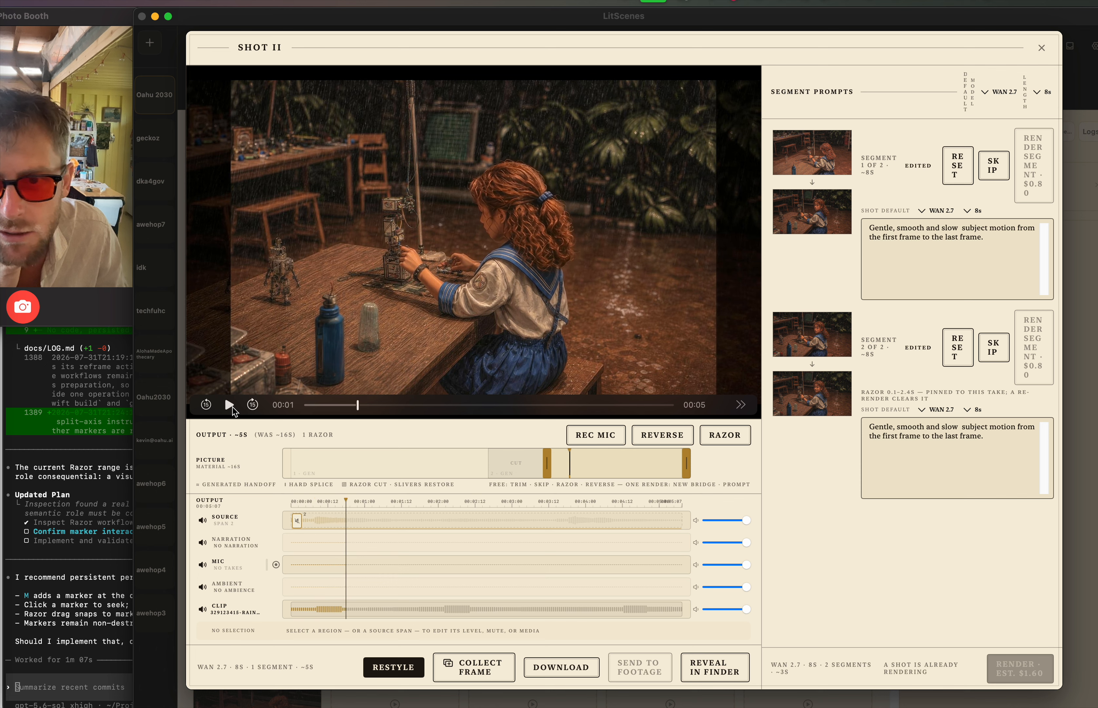
pyautogui.click(233, 407)
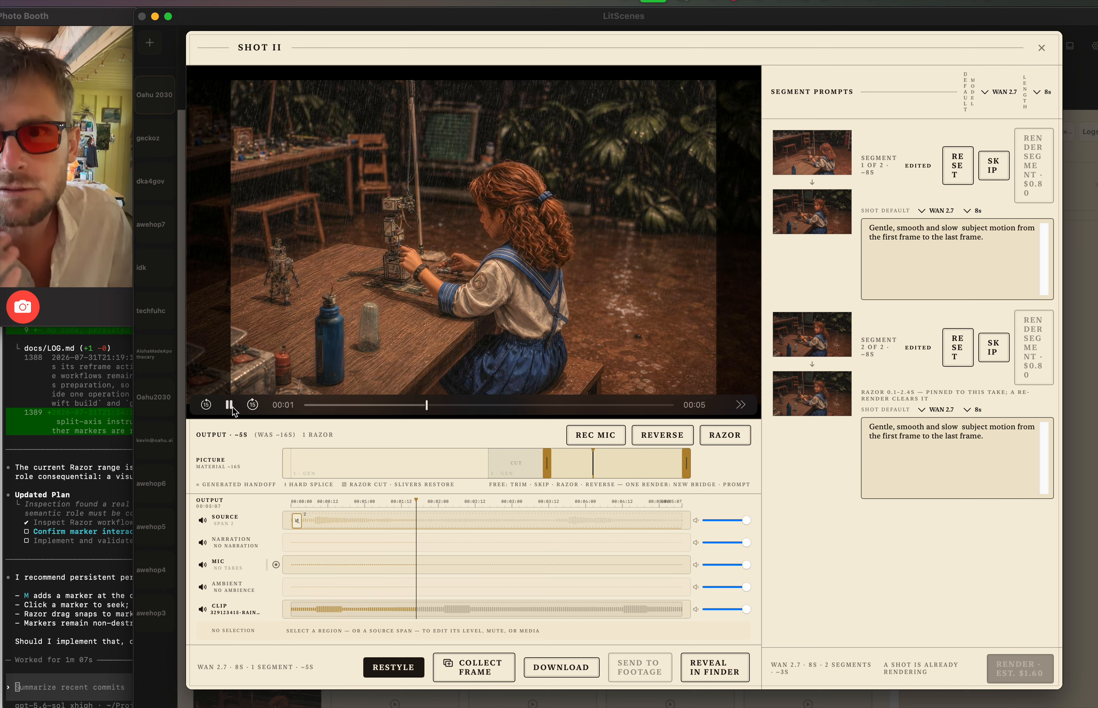
pyautogui.click(233, 407)
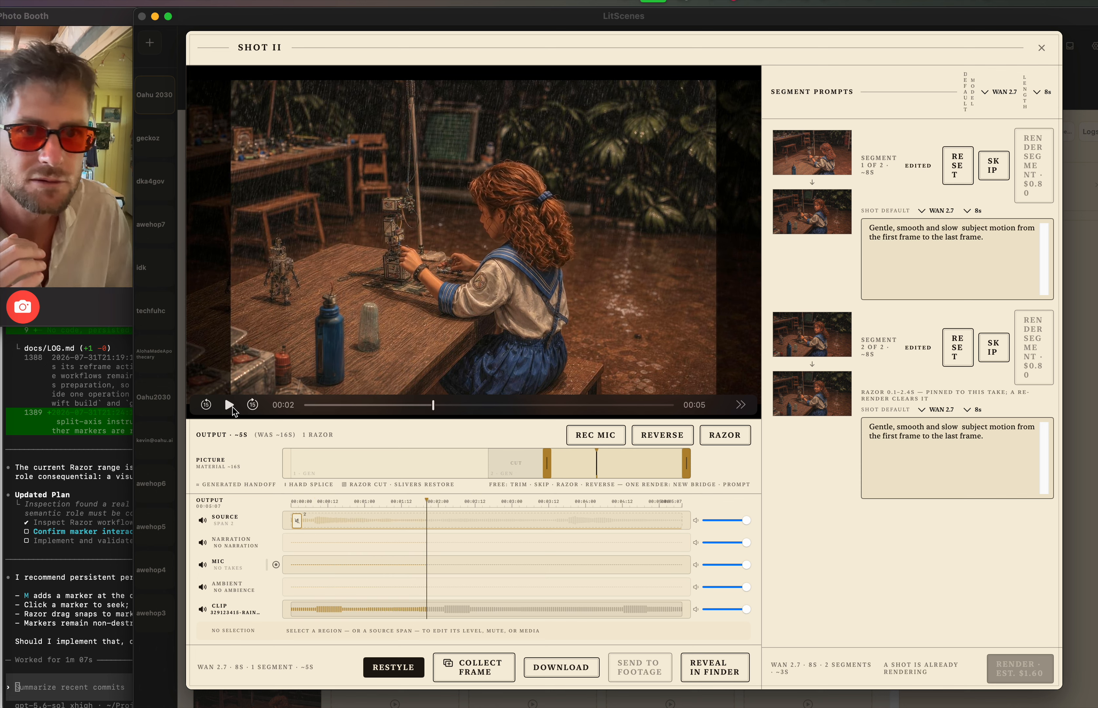
pyautogui.click(307, 406)
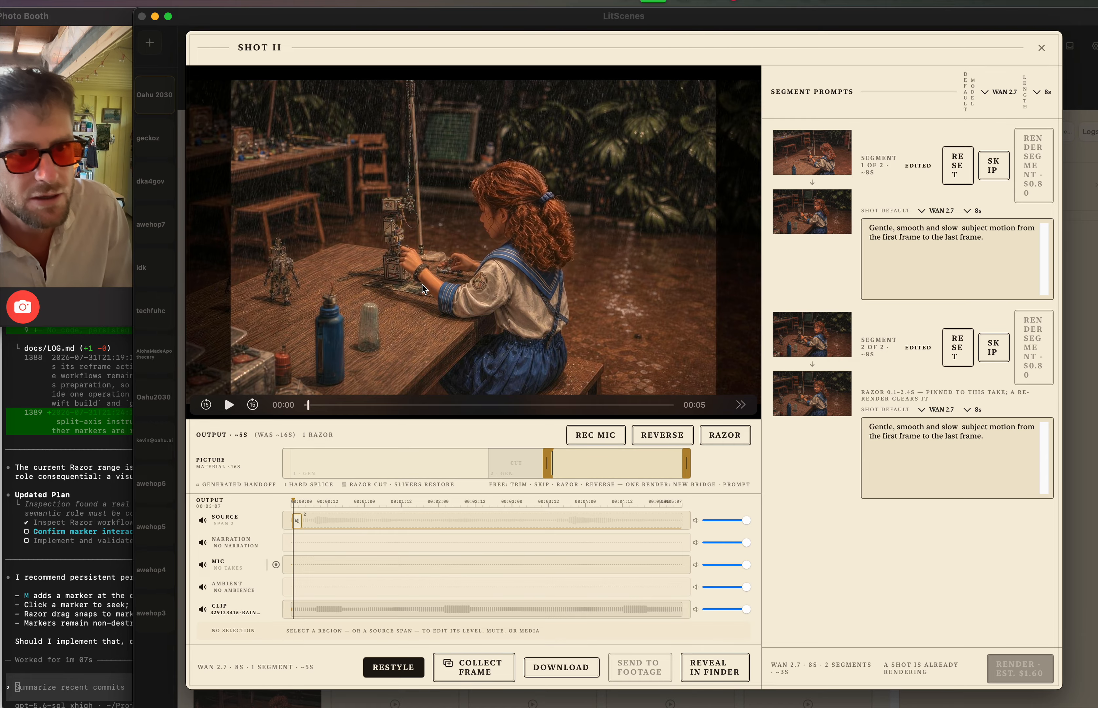
pyautogui.click(1042, 48)
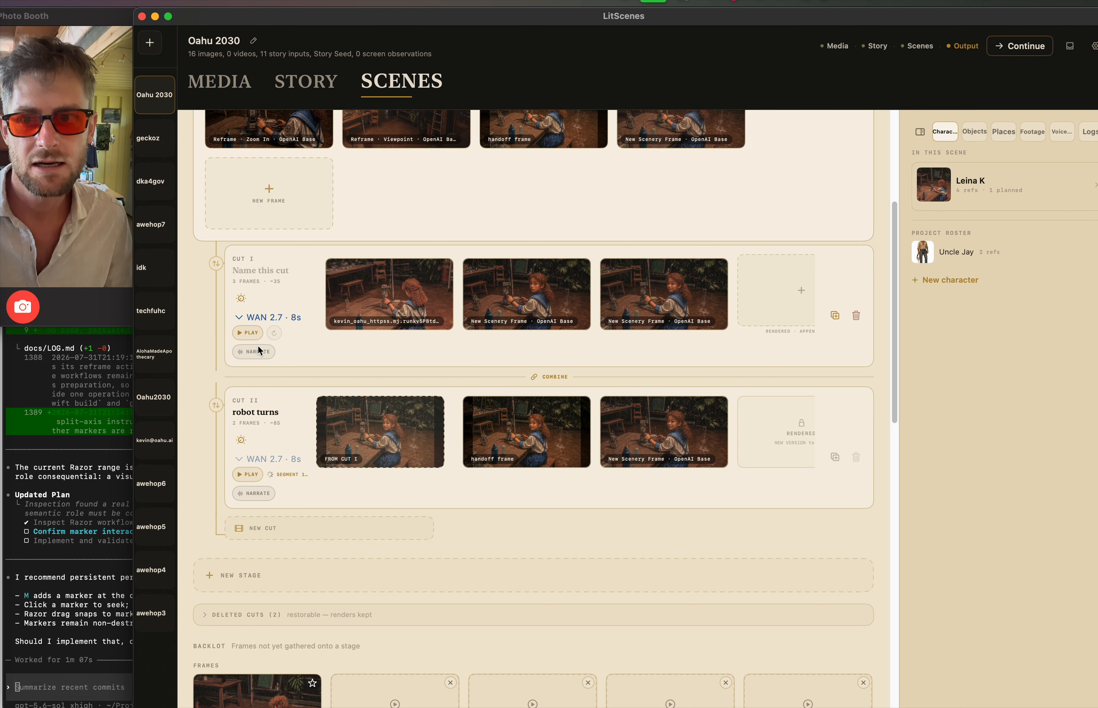
# - Record a microphone take on the Cut I shot starting at 00:00:17, play it back, and select the take
pyautogui.click(239, 334)
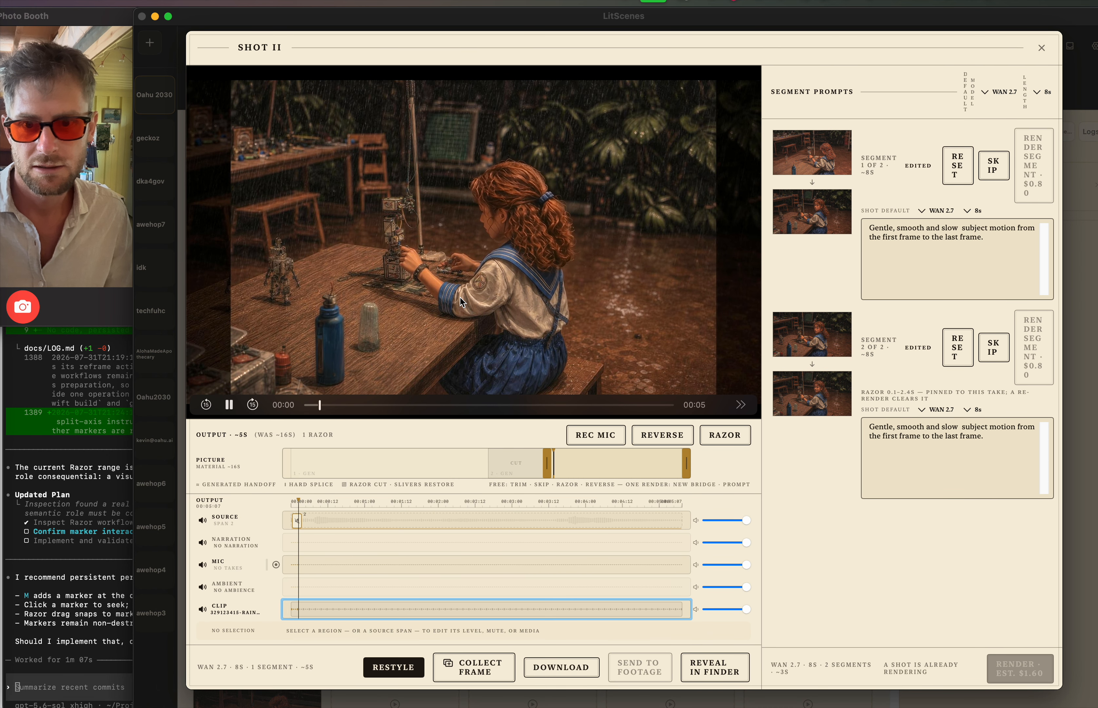
pyautogui.press('space')
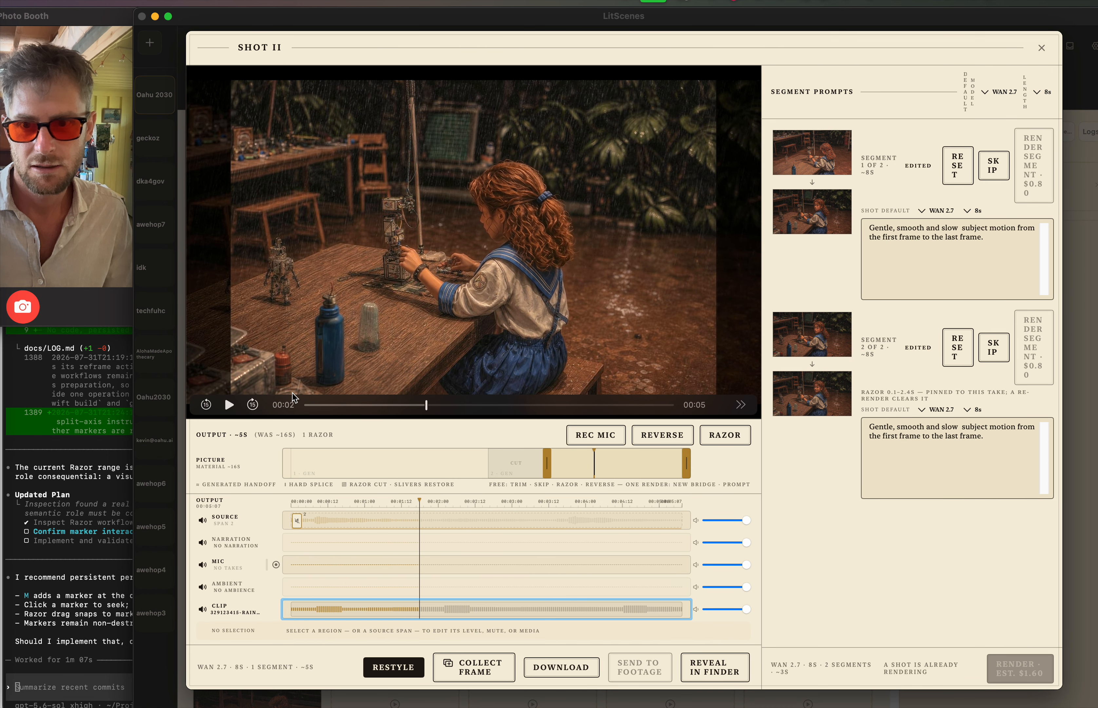
pyautogui.click(354, 405)
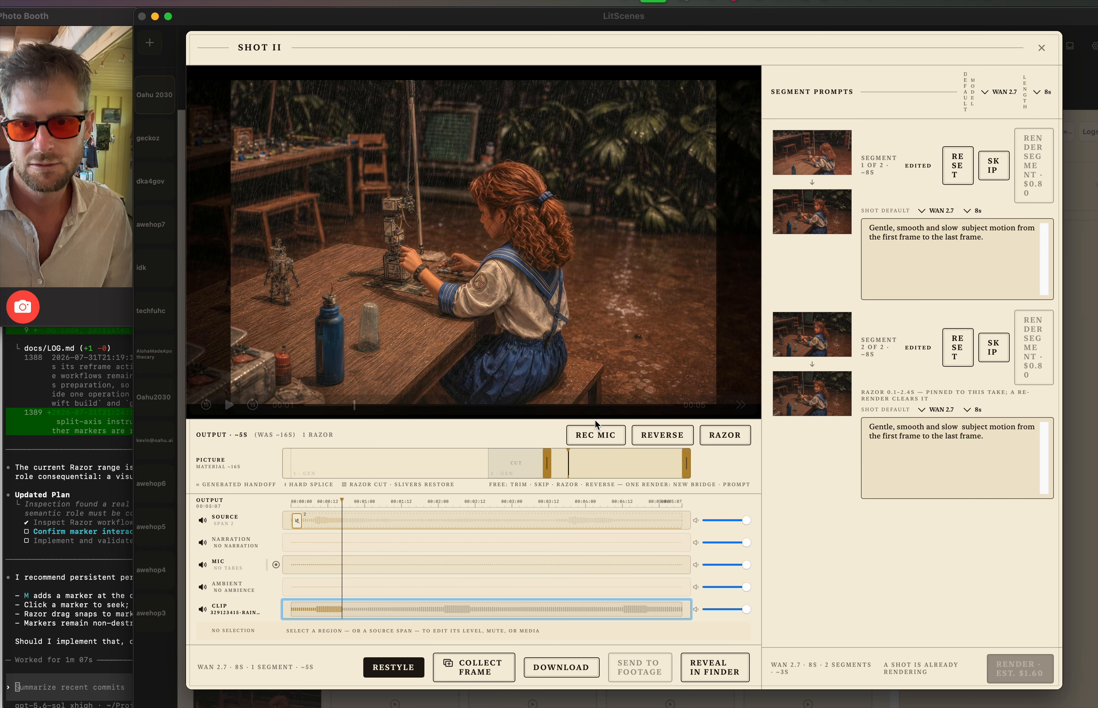
pyautogui.click(588, 434)
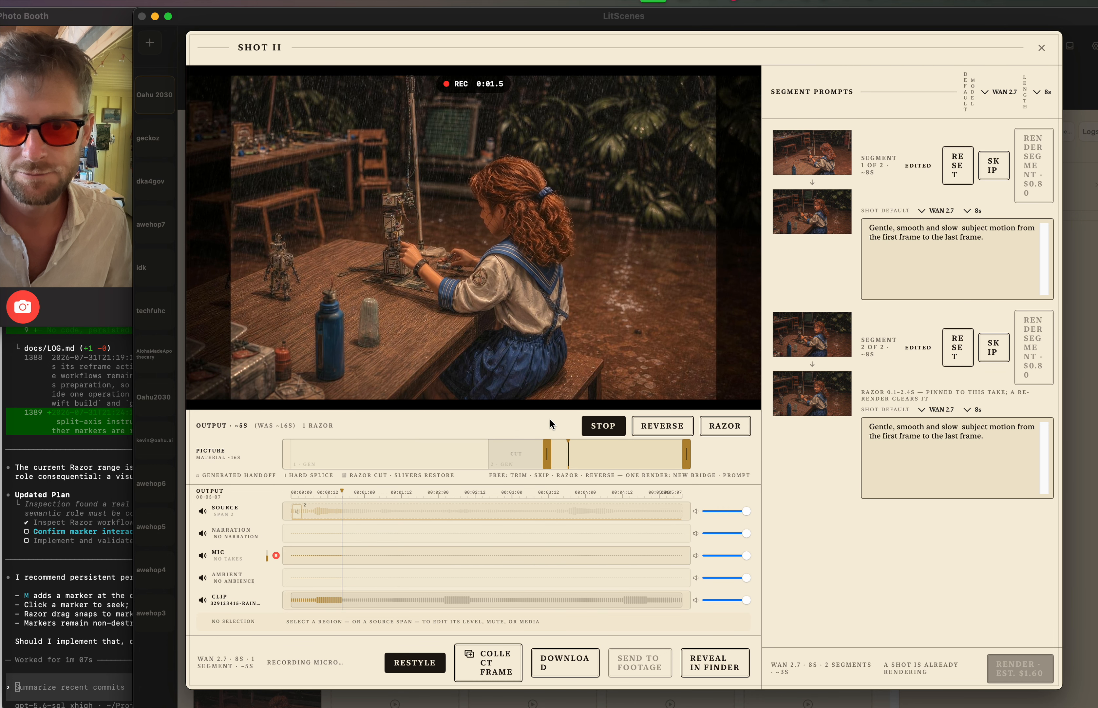
pyautogui.click(601, 429)
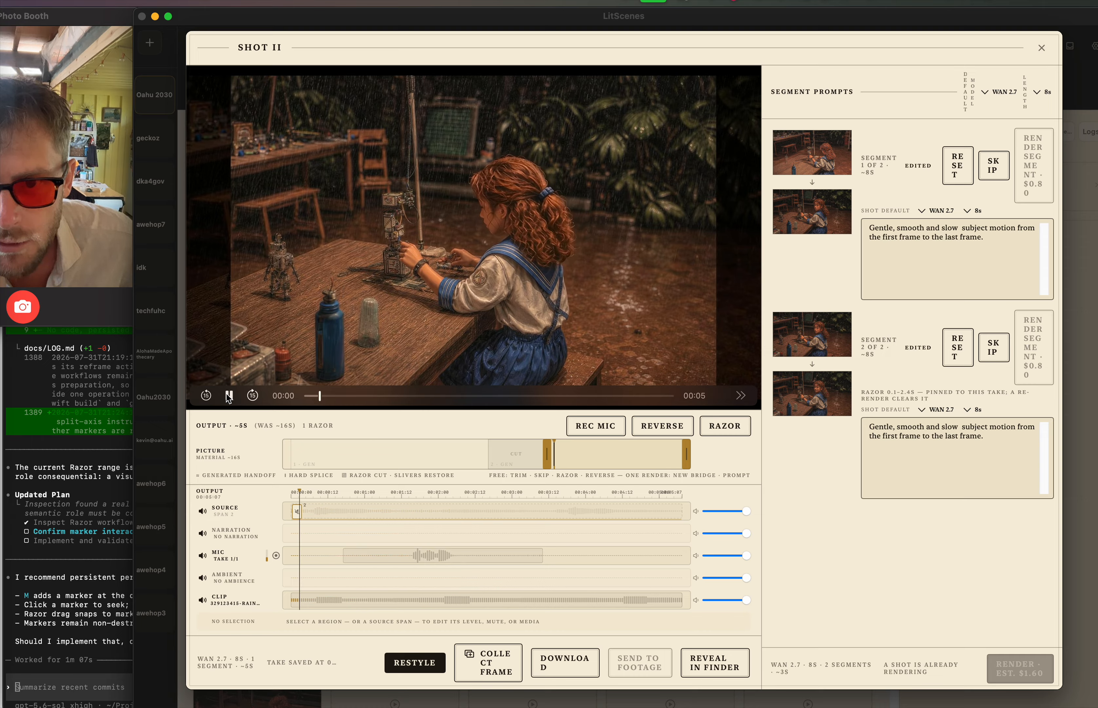
pyautogui.click(445, 556)
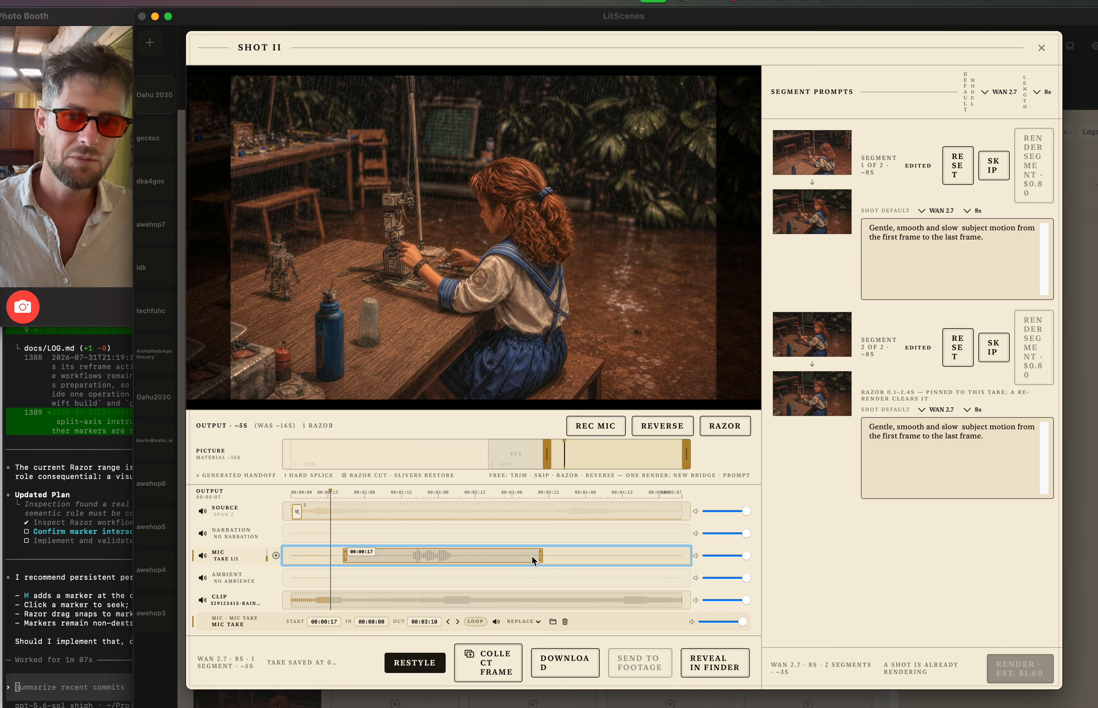
# - Switch to the Codex terminal session and write the question "what is the feasability of adding a speed control"
pyautogui.click(50, 556)
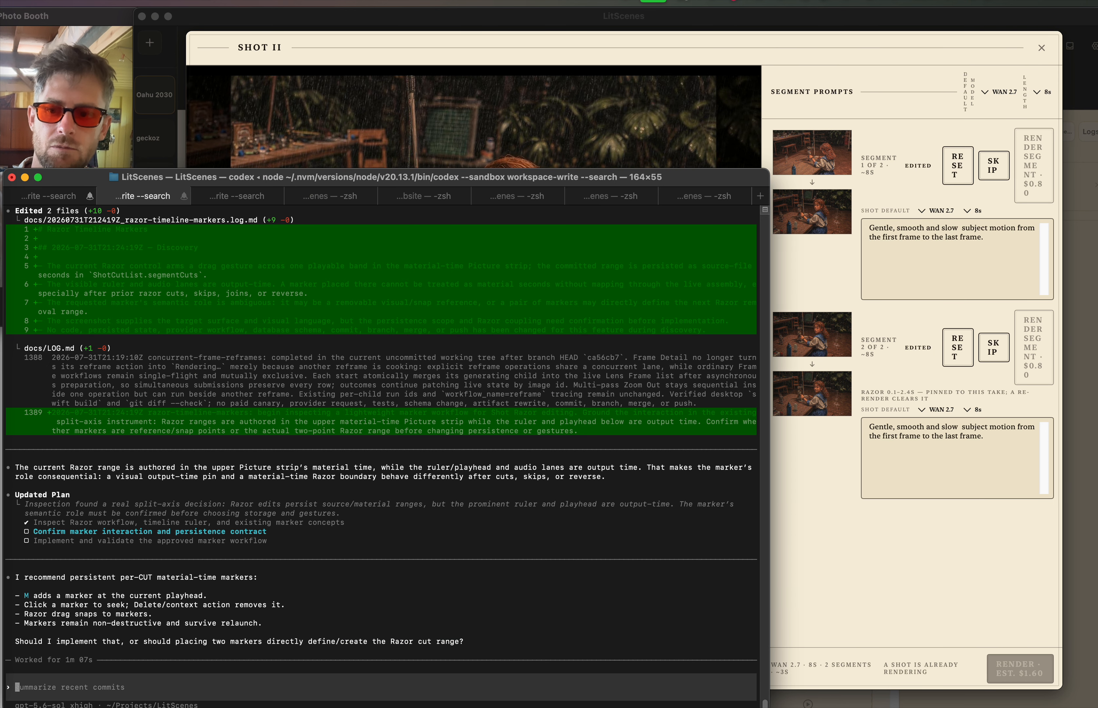
pyautogui.write('what is the feasa')
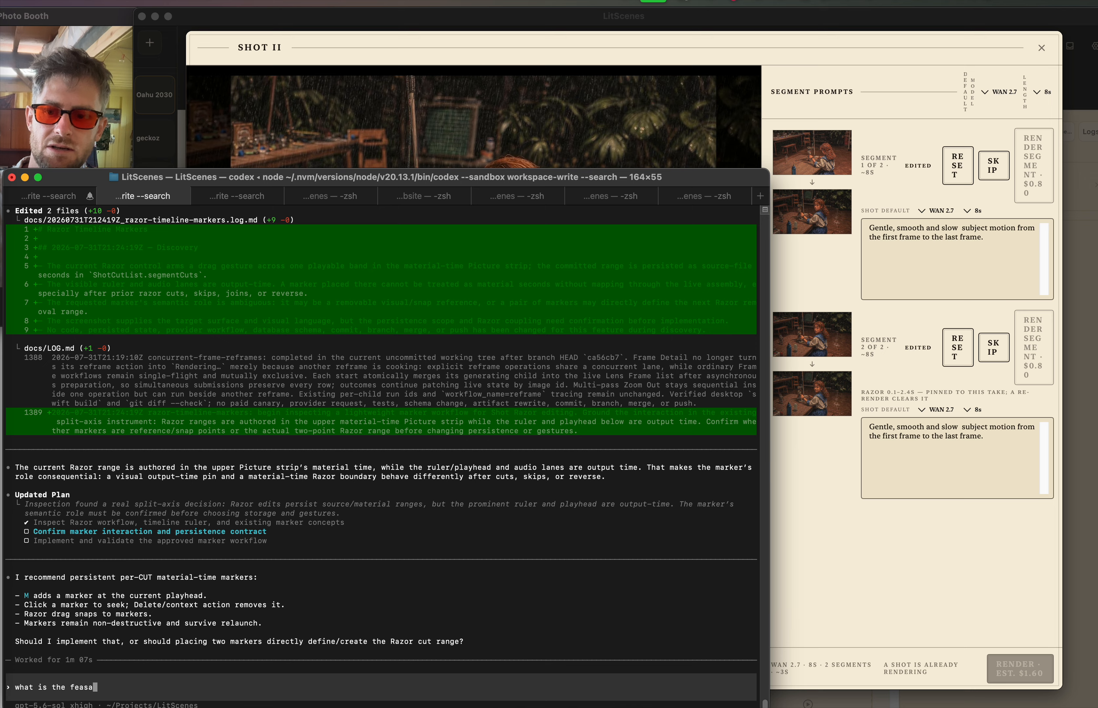
pyautogui.write('bility of ')
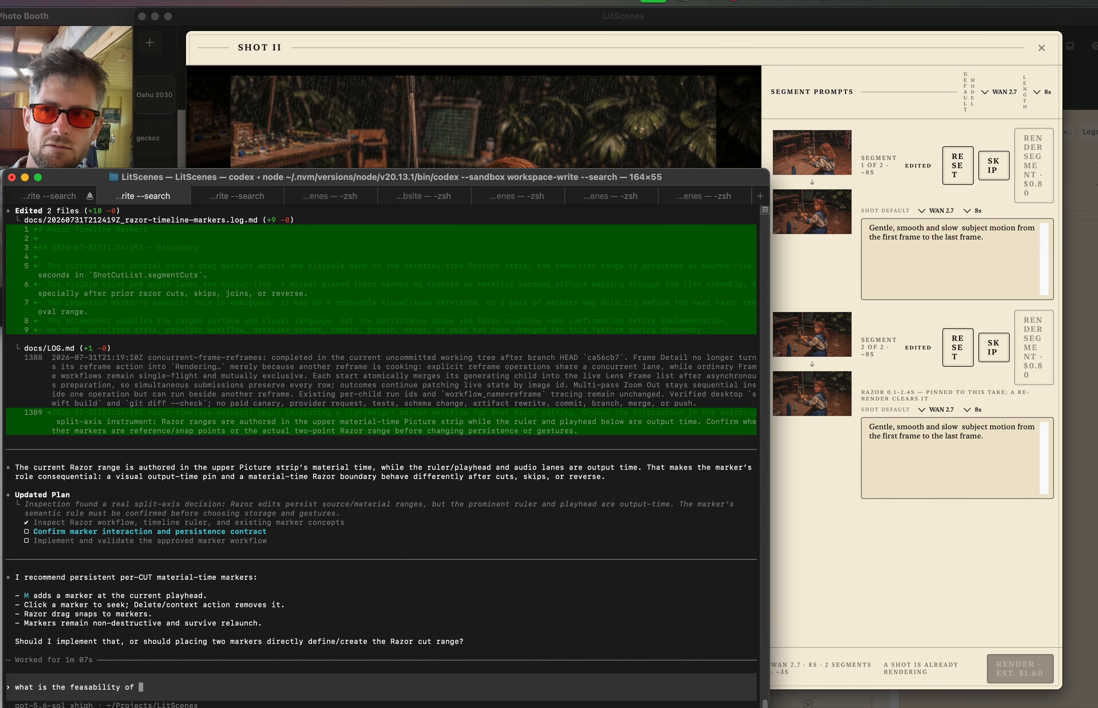
pyautogui.write('adding a ')
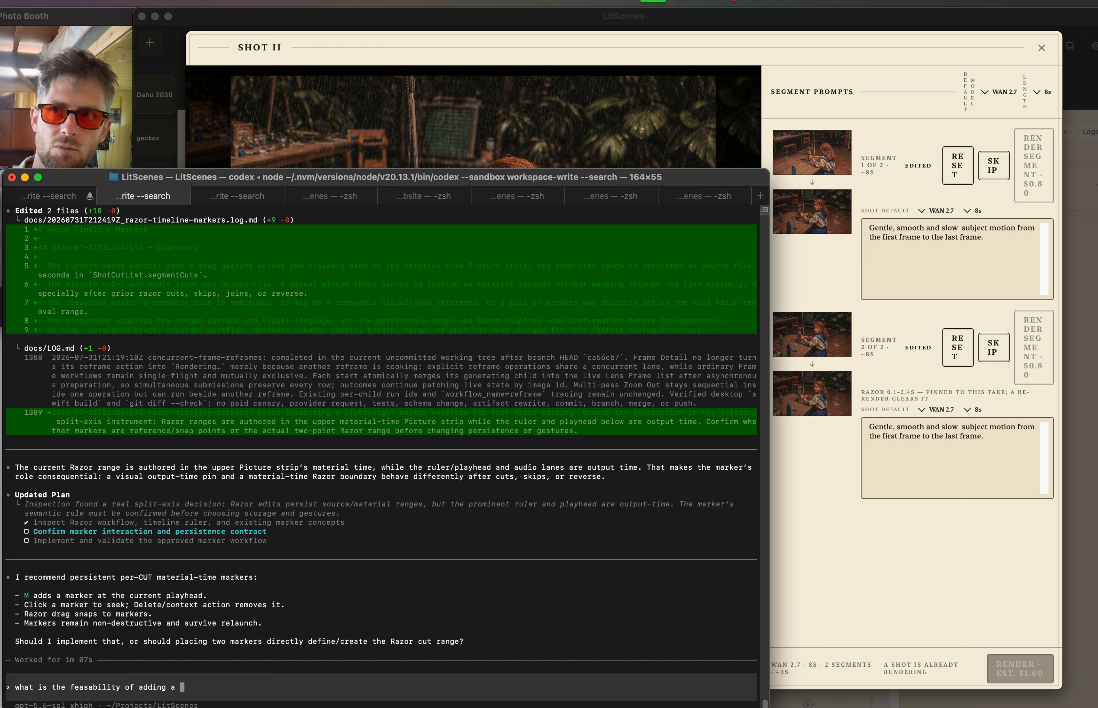
pyautogui.write('speed control')
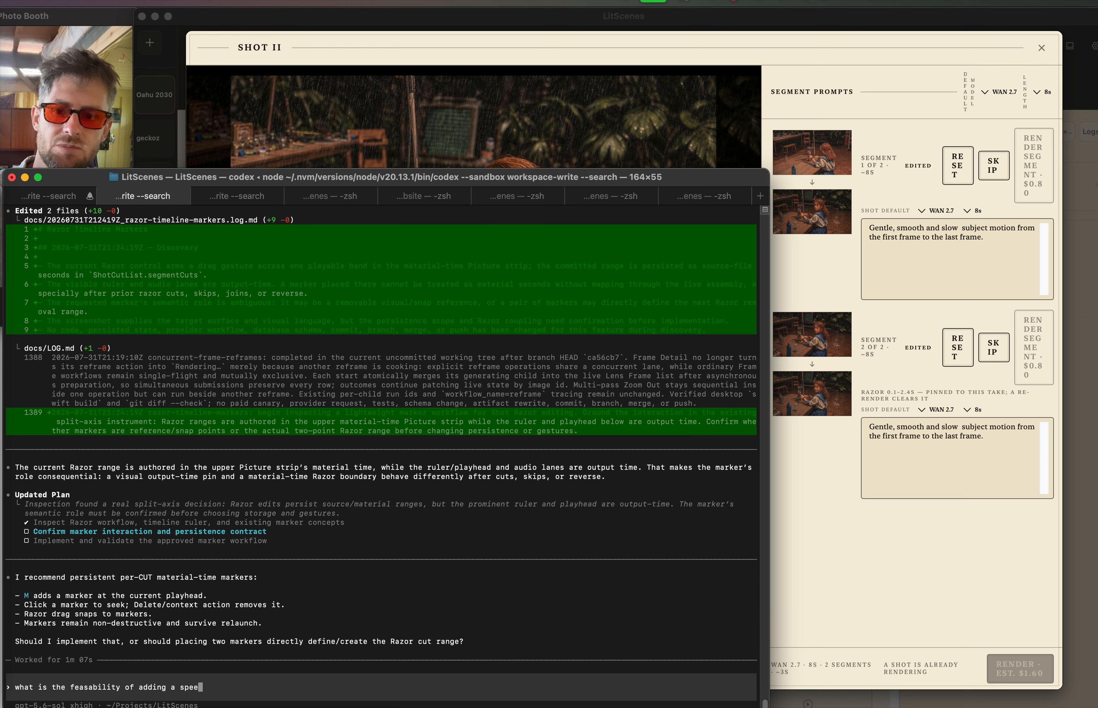